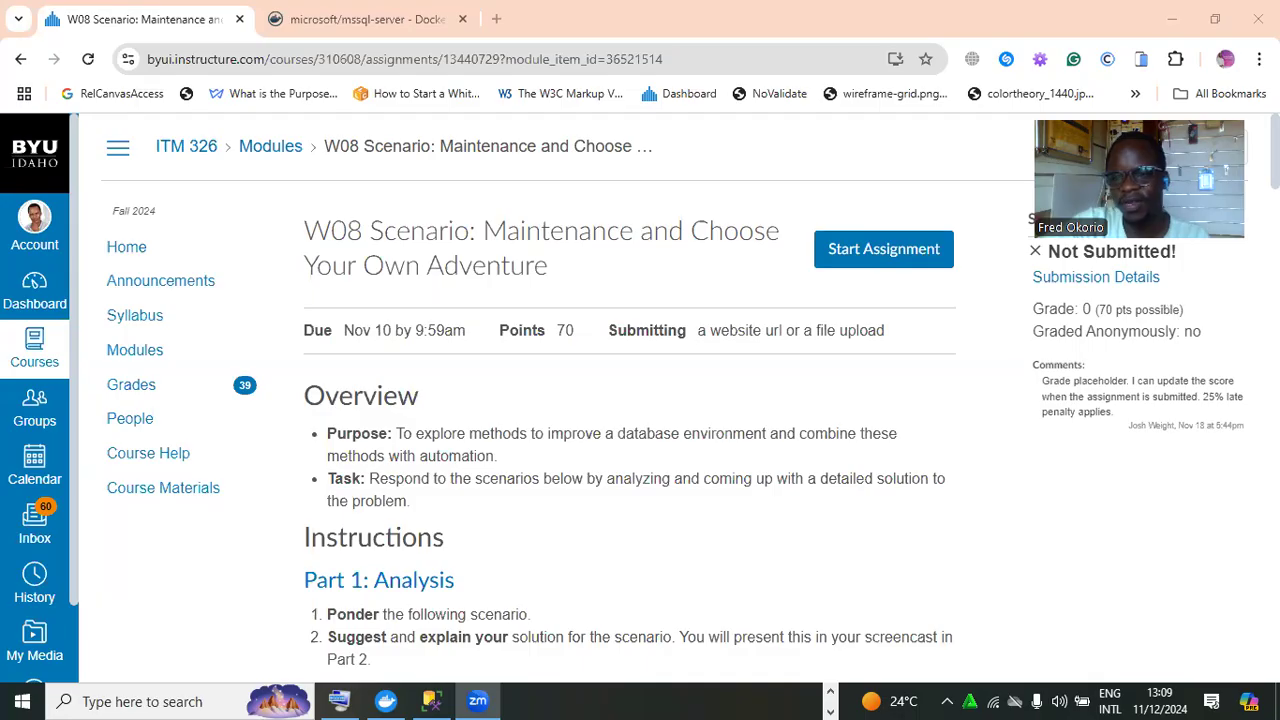
Scroll the W08 Scenario page down to the SHOW 1 maintenance-plan tasks and HINT
{"action": "scroll", "coordinate": [1162, 294], "scroll_direction": "down", "scroll_amount": 2}
{"action": "scroll", "coordinate": [690, 397], "scroll_direction": "down", "scroll_amount": 10}
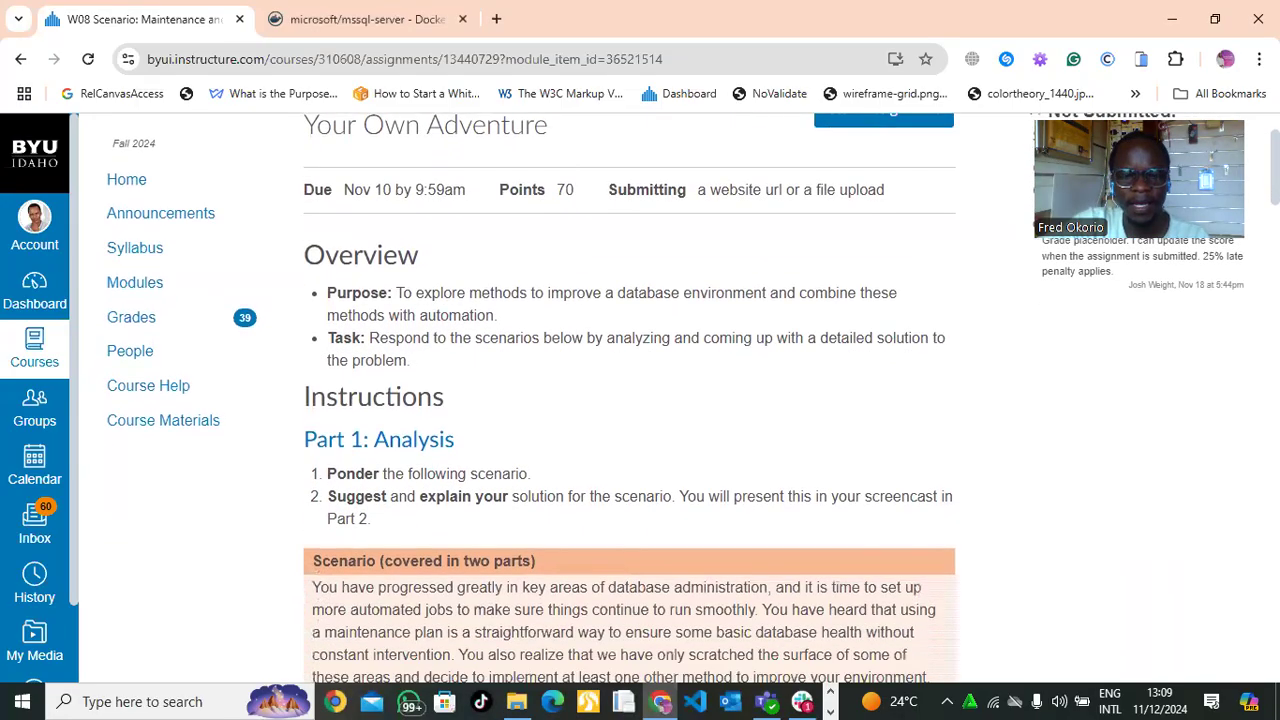
{"action": "scroll", "coordinate": [690, 397], "scroll_direction": "down", "scroll_amount": 3}
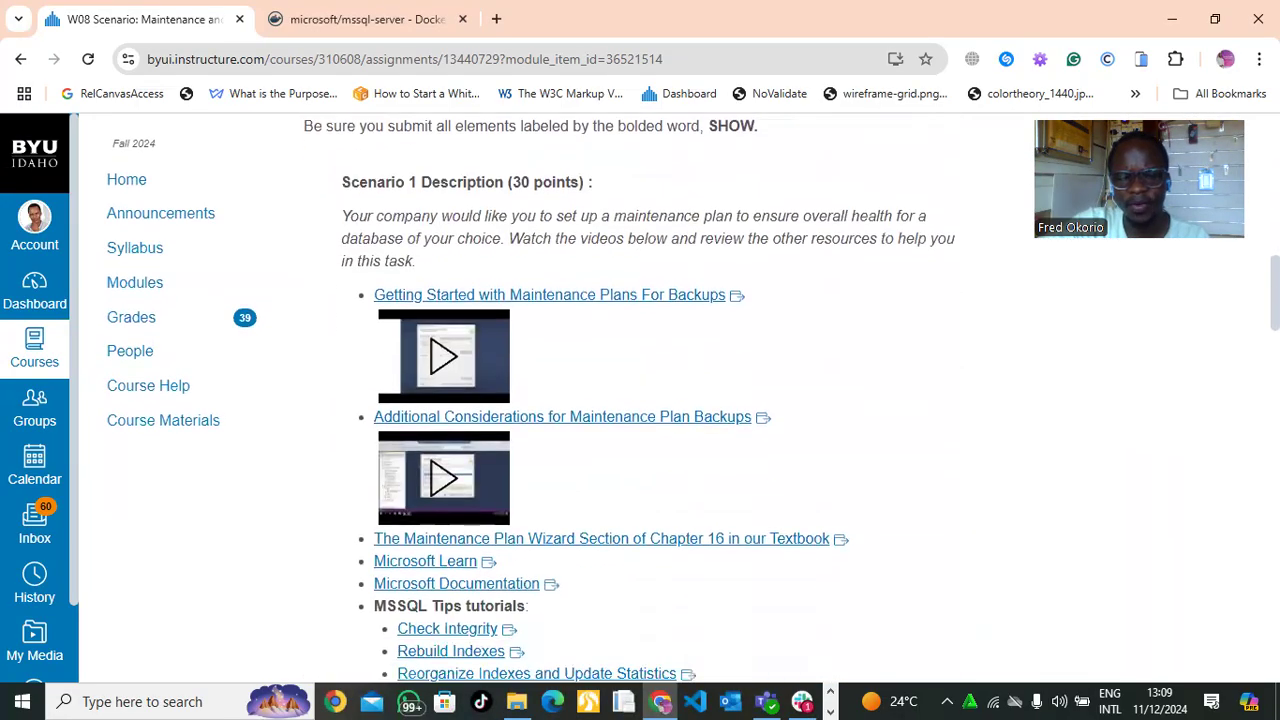
{"action": "scroll", "coordinate": [690, 397], "scroll_direction": "down", "scroll_amount": 2}
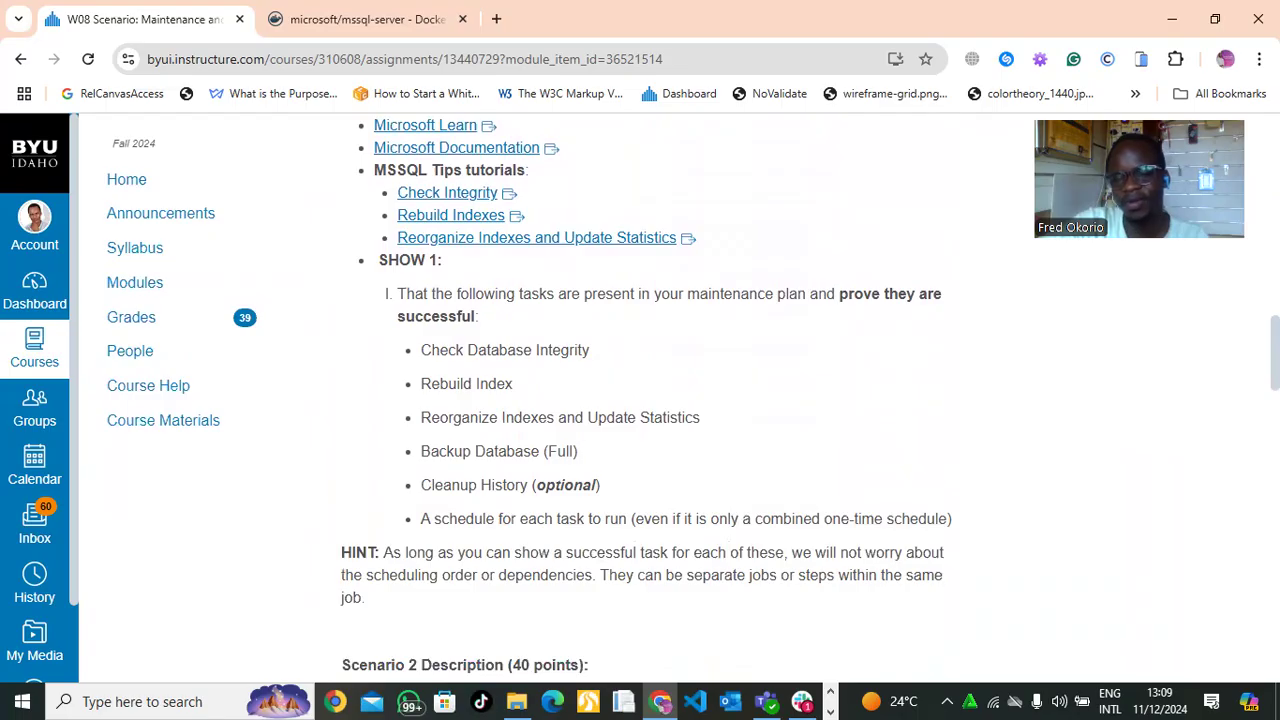
{"action": "scroll", "coordinate": [640, 400], "scroll_direction": "down", "scroll_amount": 1}
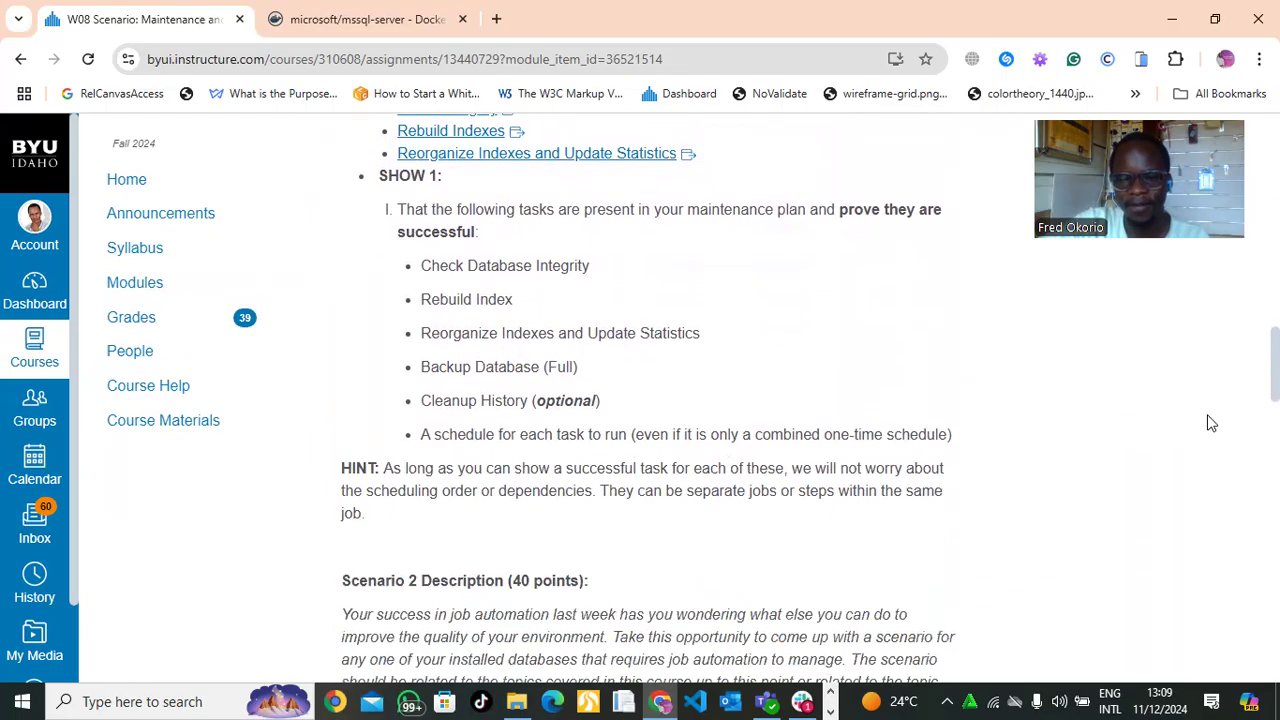
Switch from Canvas to Microsoft SQL Server Management Studio
{"action": "left_click", "coordinate": [831, 692]}
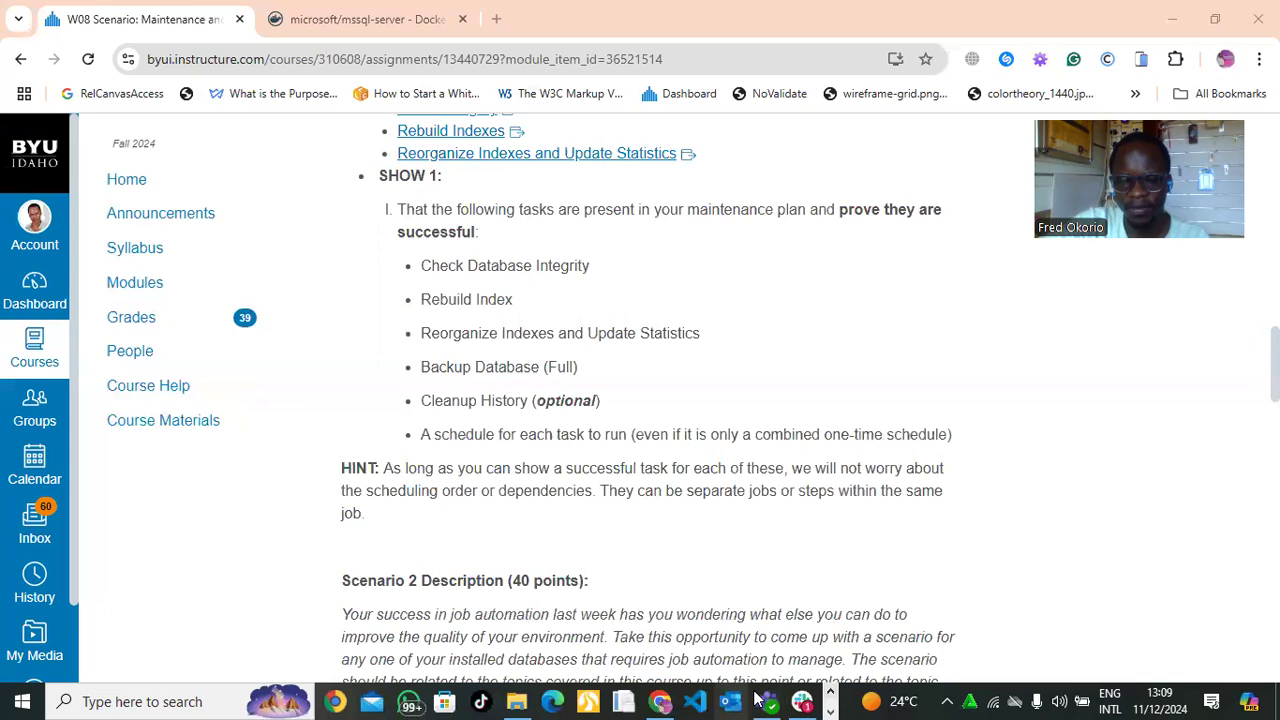
{"action": "left_click", "coordinate": [831, 697]}
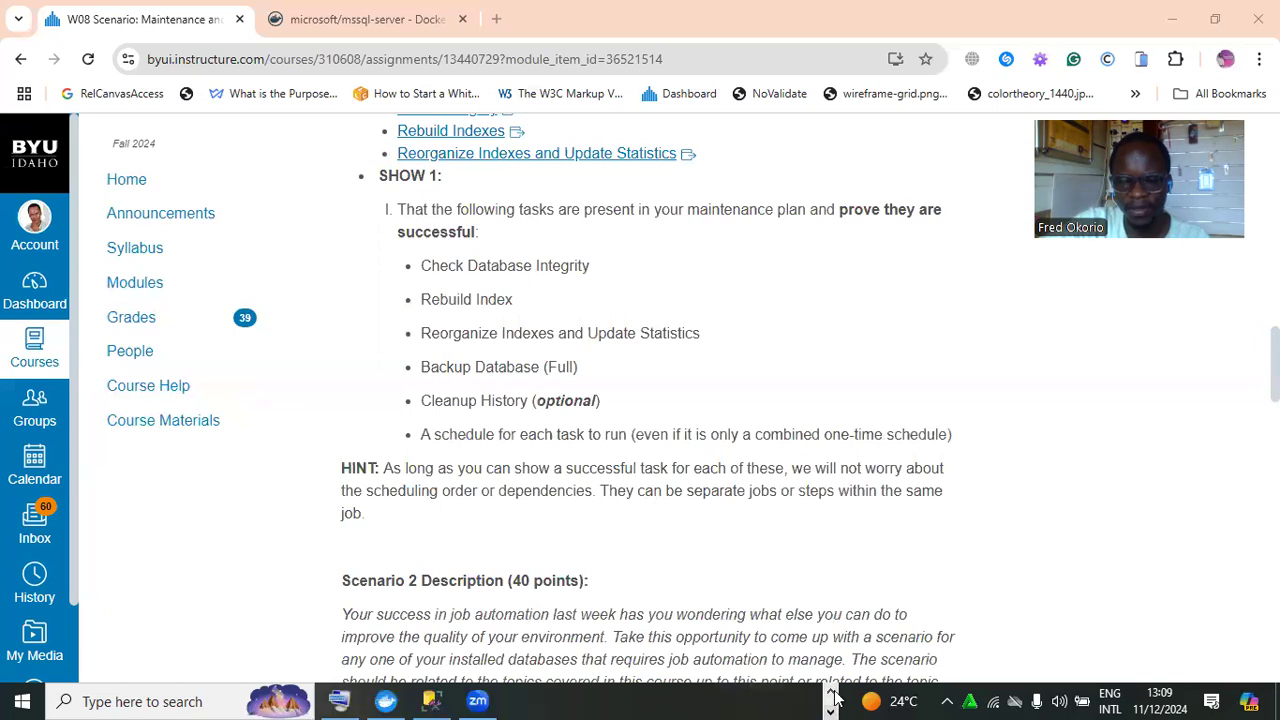
{"action": "left_click", "coordinate": [443, 700]}
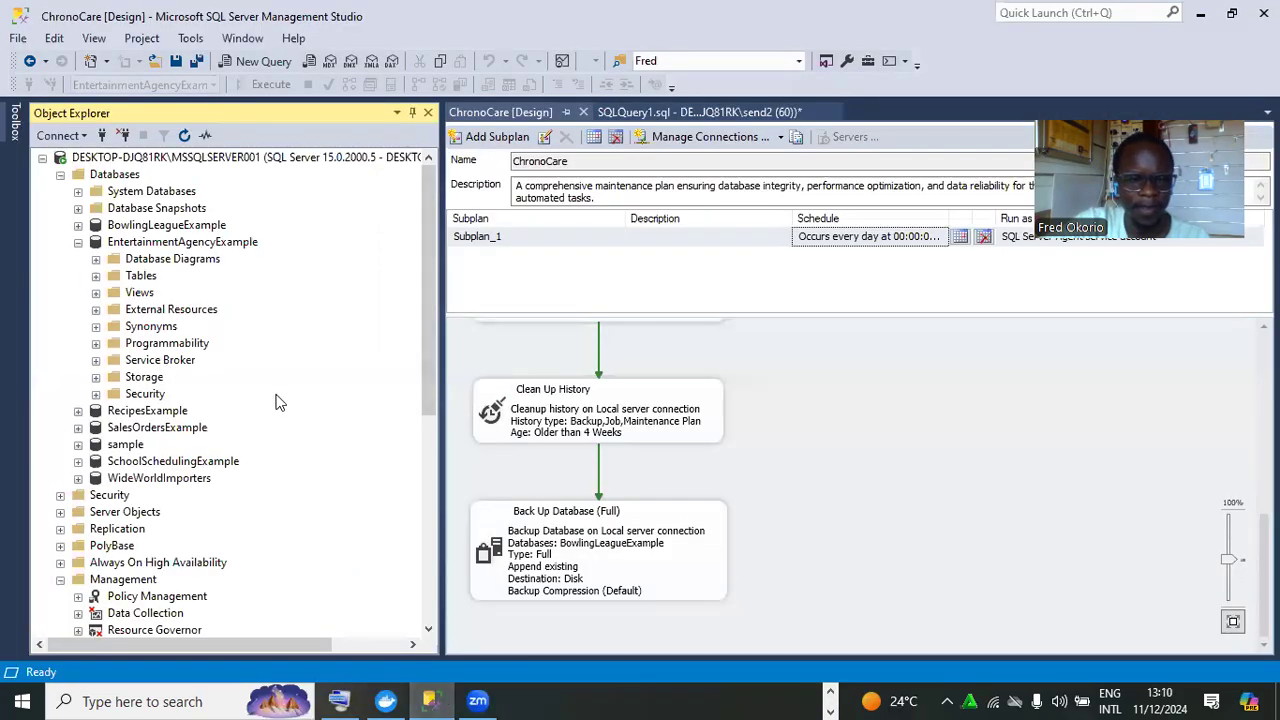
{"action": "scroll", "coordinate": [433, 352], "scroll_direction": "down", "scroll_amount": 3}
{"action": "left_click_drag", "start_coordinate": [433, 352], "coordinate": [453, 443]}
{"action": "right_click", "coordinate": [163, 500]}
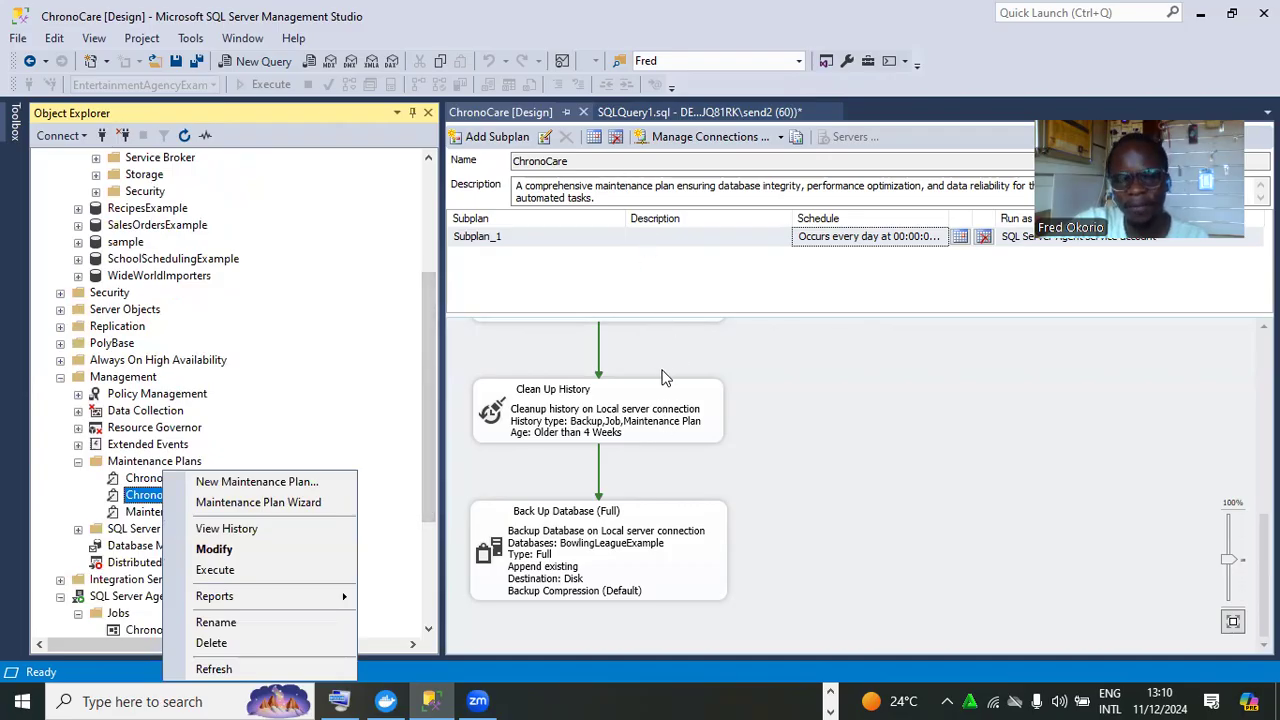
{"action": "left_click_drag", "start_coordinate": [1264, 537], "coordinate": [1243, 288]}
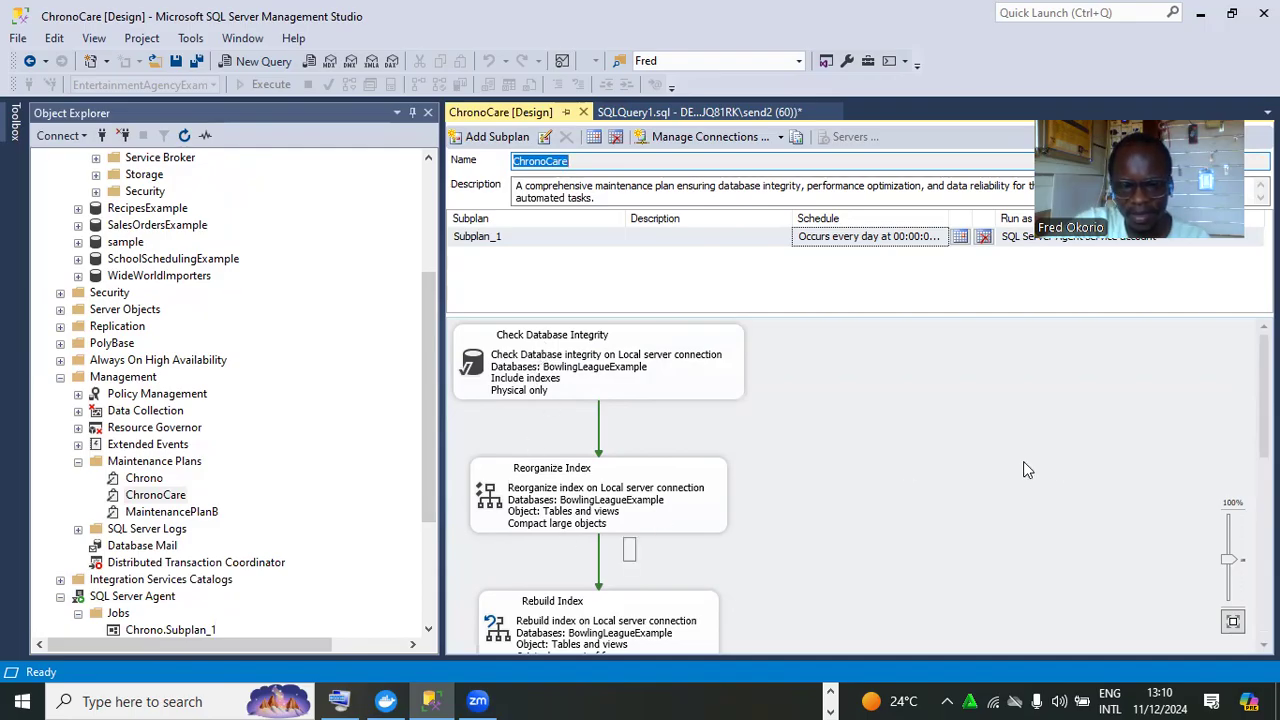
{"action": "left_click_drag", "start_coordinate": [1264, 402], "coordinate": [1264, 504]}
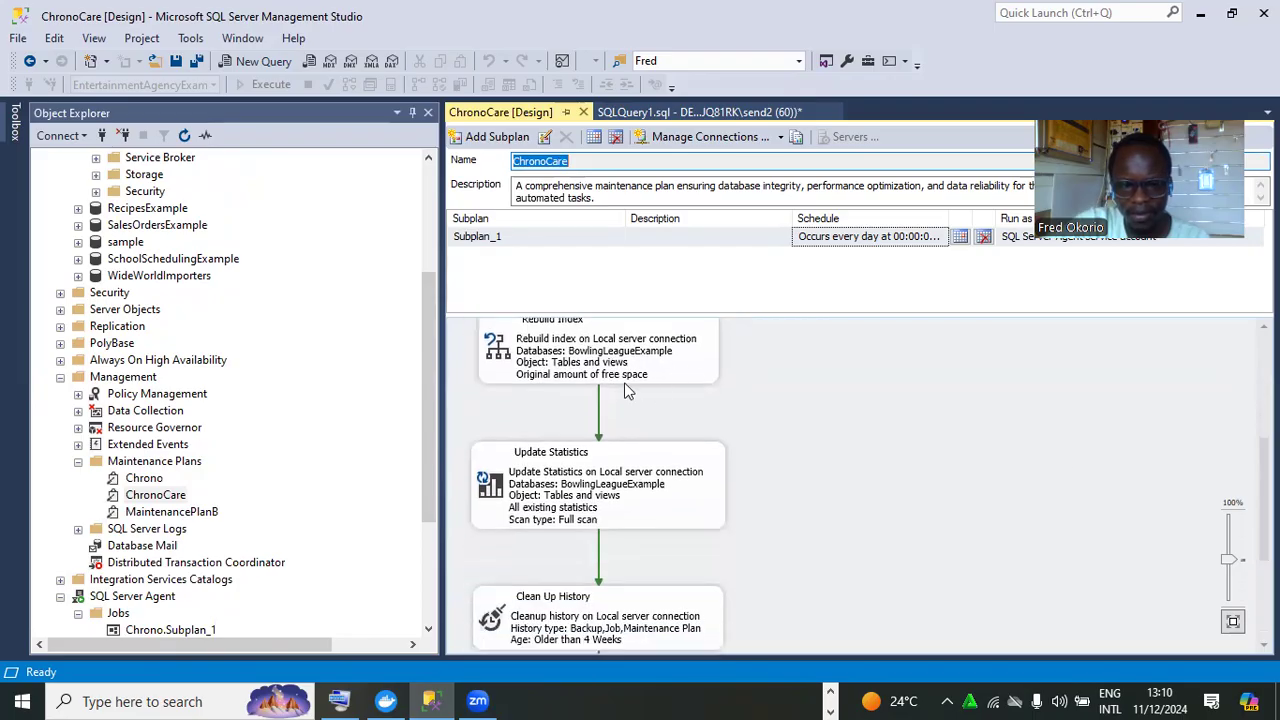
{"action": "left_click_drag", "start_coordinate": [1264, 471], "coordinate": [1264, 542]}
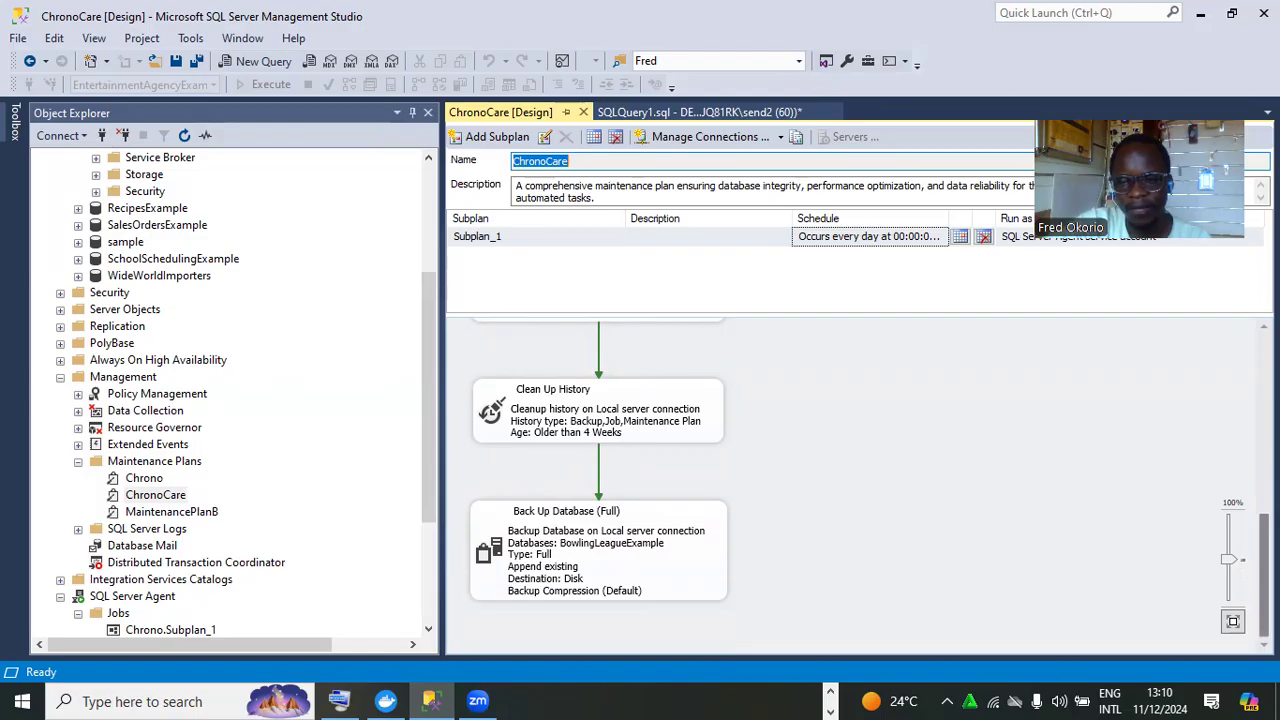
{"action": "scroll", "coordinate": [1264, 500], "scroll_direction": "up", "scroll_amount": 5}
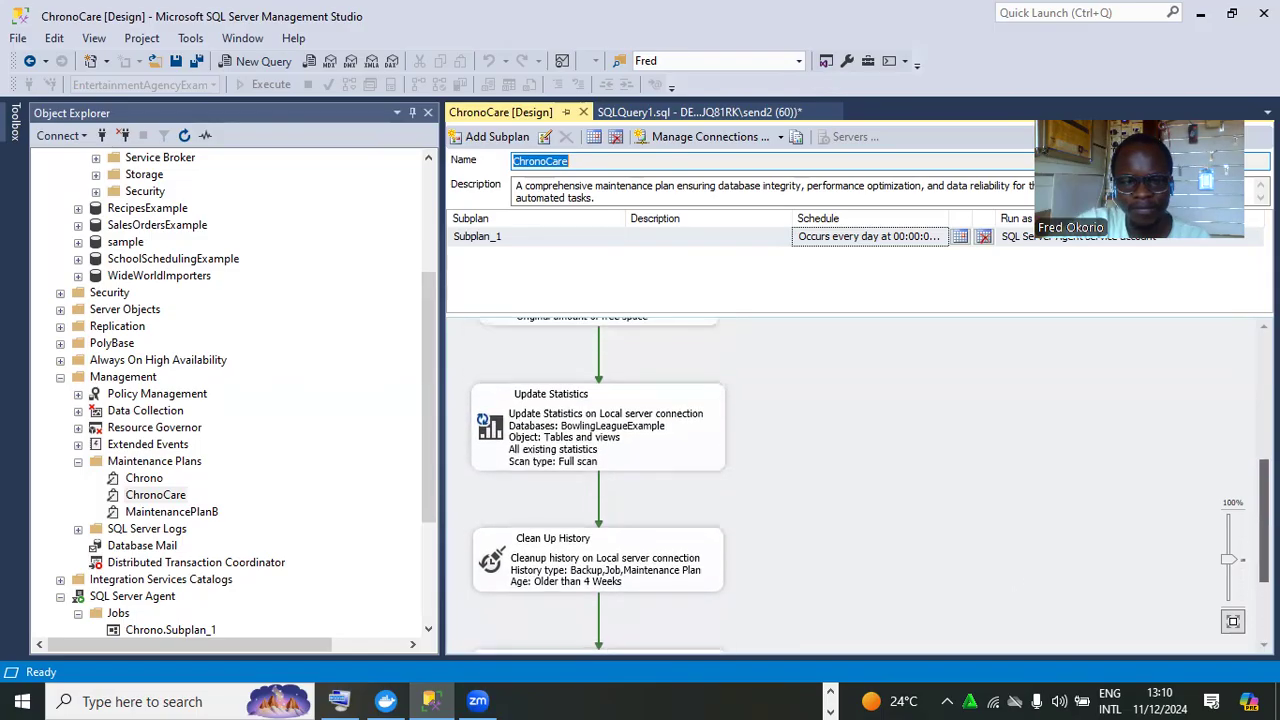
{"action": "scroll", "coordinate": [968, 441], "scroll_direction": "up", "scroll_amount": 3}
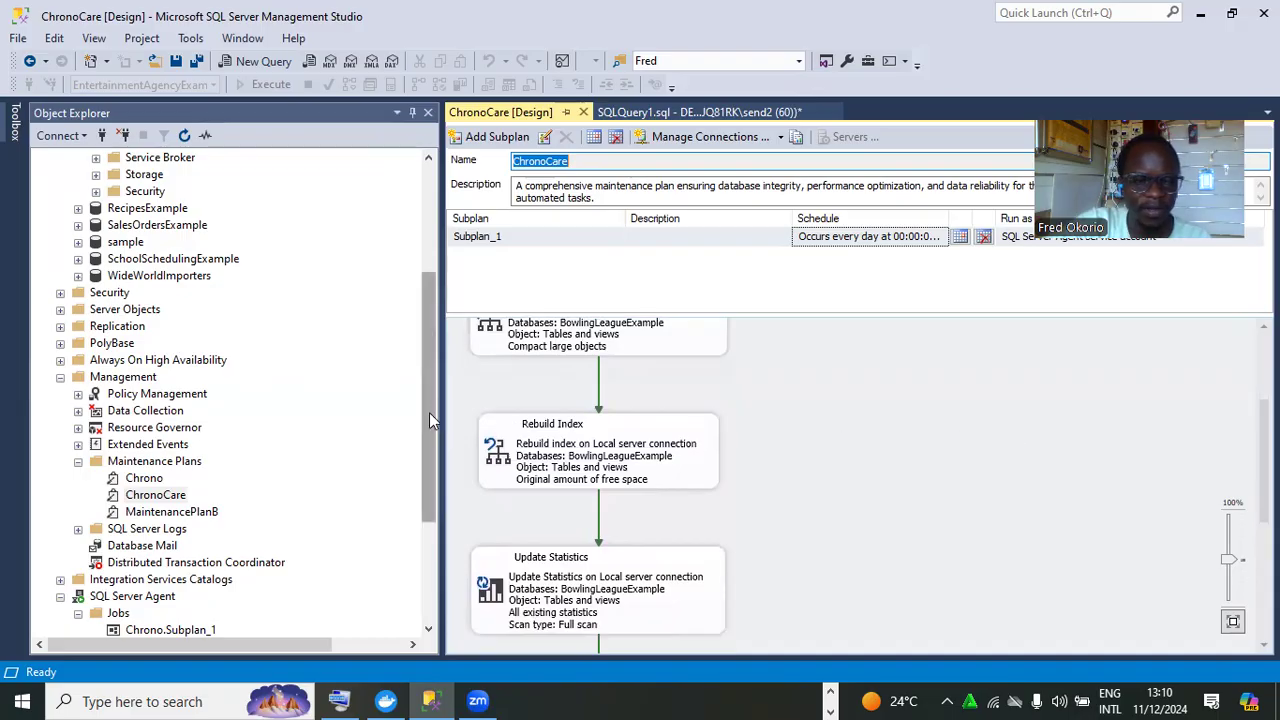
{"action": "left_click_drag", "start_coordinate": [424, 398], "coordinate": [449, 427]}
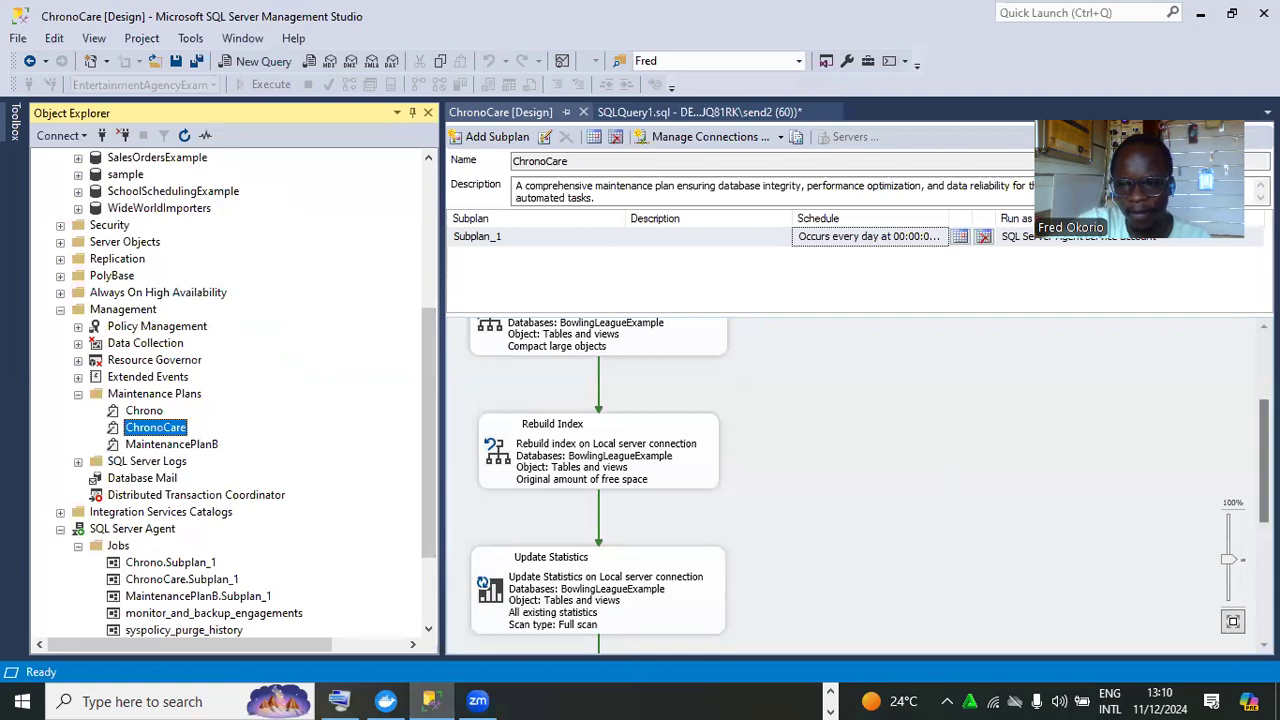
{"action": "left_click_drag", "start_coordinate": [1264, 458], "coordinate": [1264, 575]}
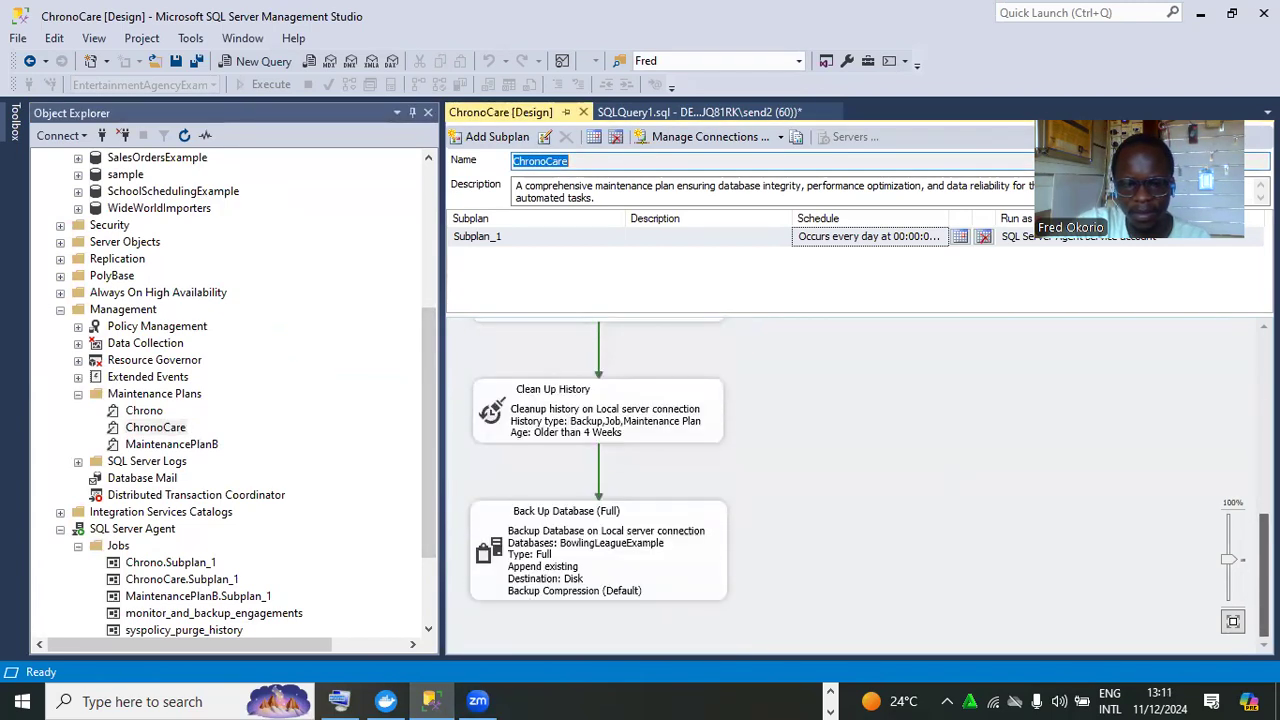
{"action": "left_click", "coordinate": [690, 560]}
Verify the Back Up Database task is a full disk backup of BowlingLeagueExample only, and accept it
{"action": "right_click", "coordinate": [688, 557]}
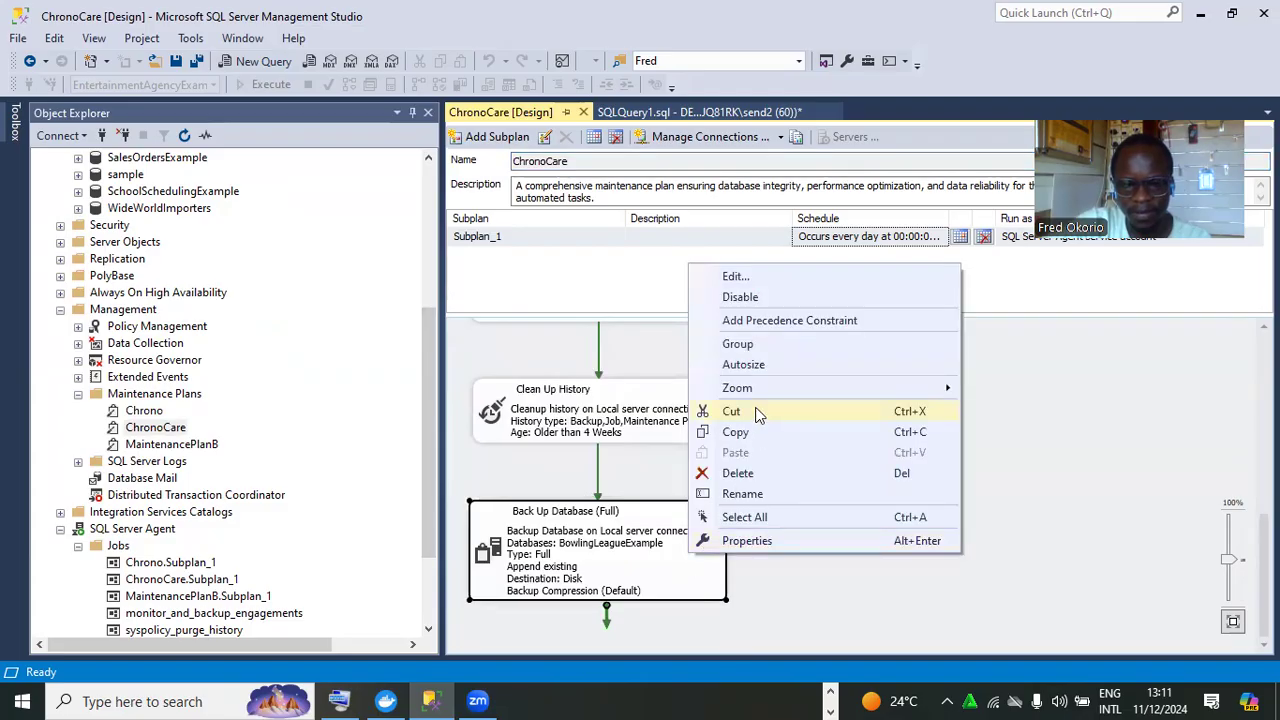
{"action": "left_click", "coordinate": [752, 279]}
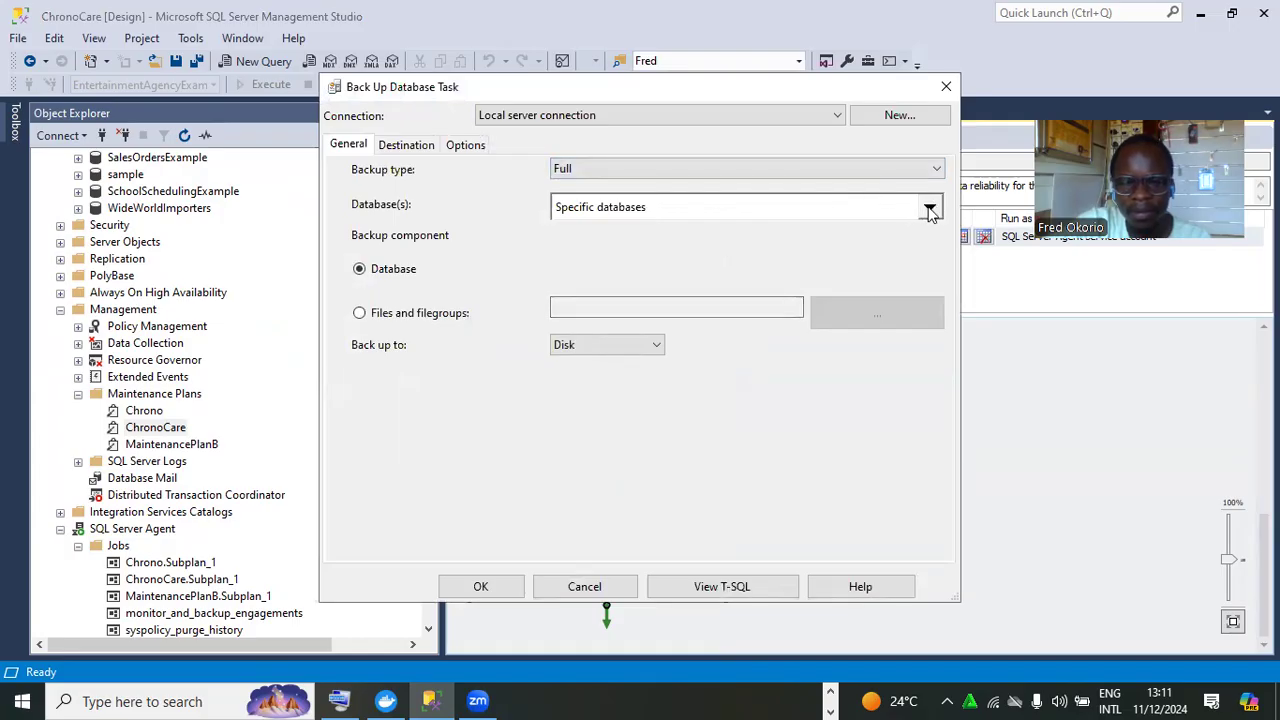
{"action": "left_click", "coordinate": [630, 351]}
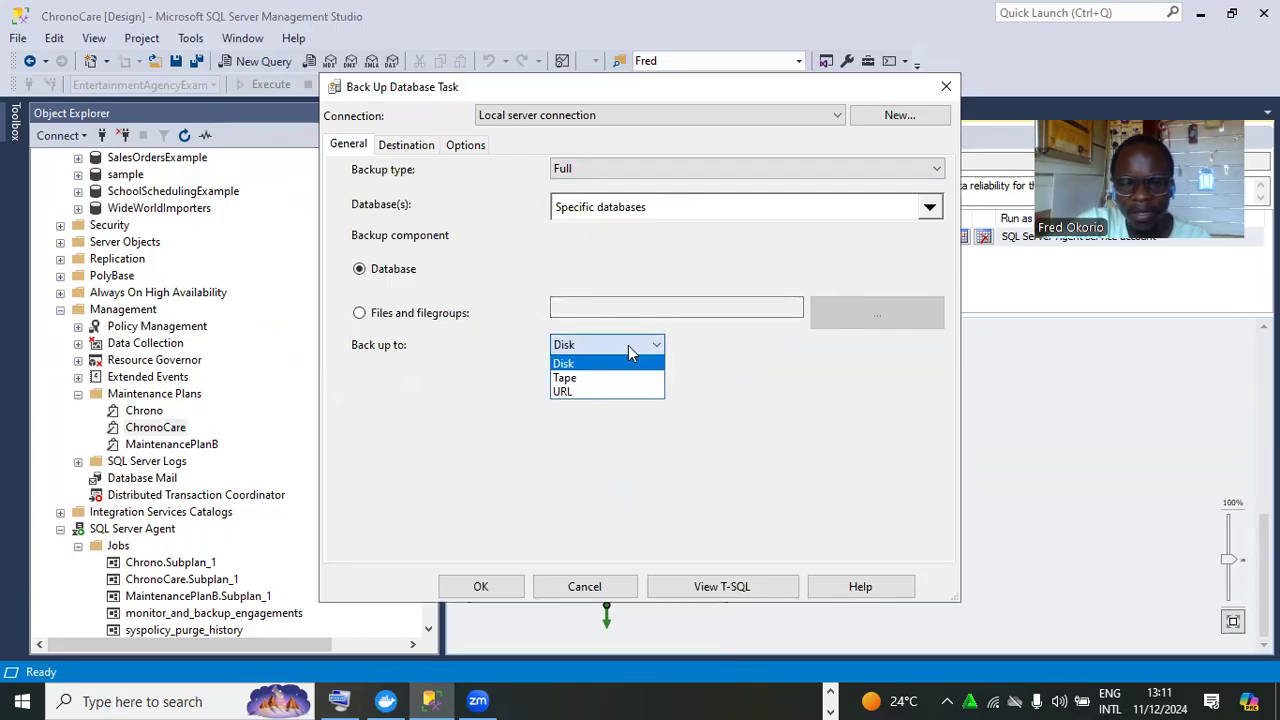
{"action": "left_click", "coordinate": [762, 361]}
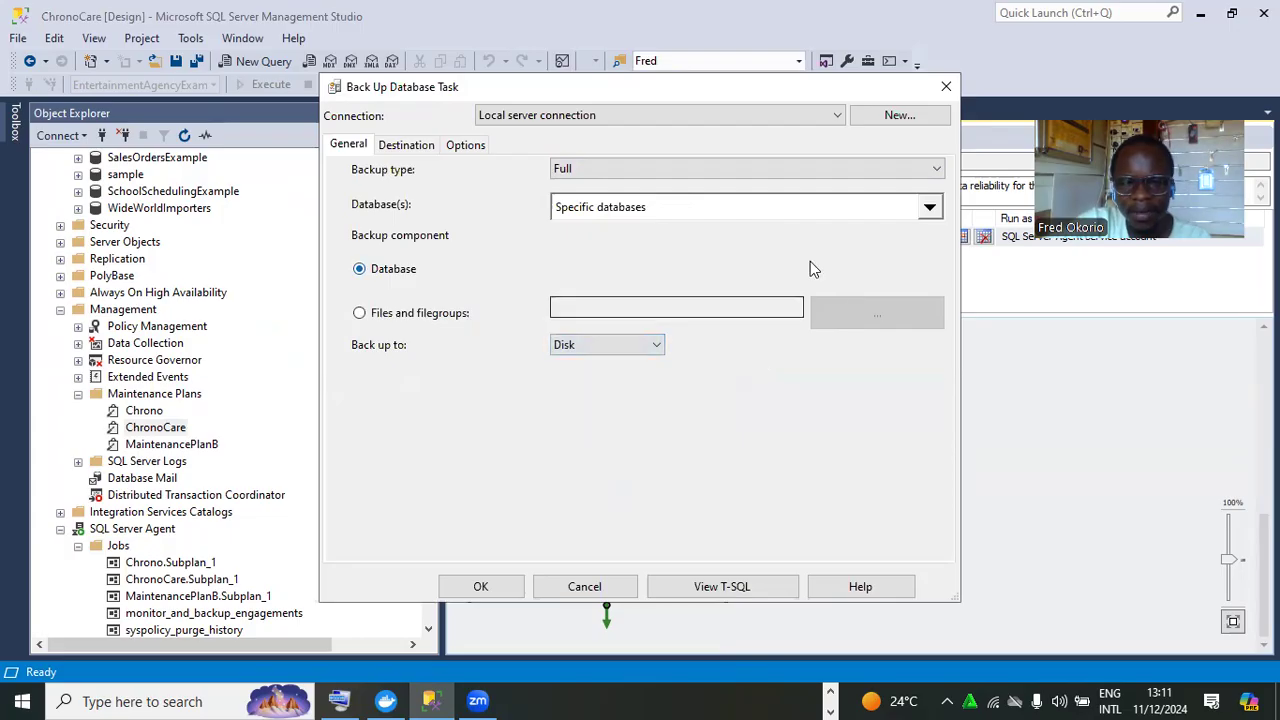
{"action": "left_click", "coordinate": [930, 208]}
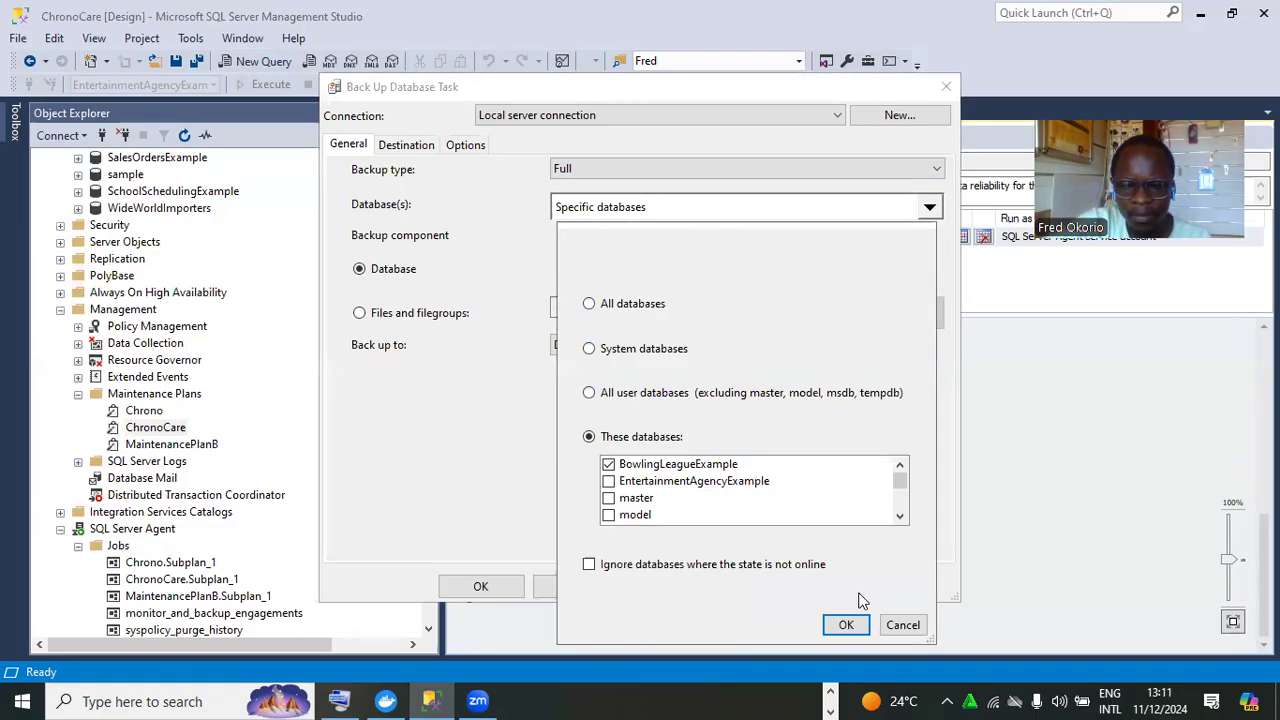
{"action": "left_click", "coordinate": [846, 624]}
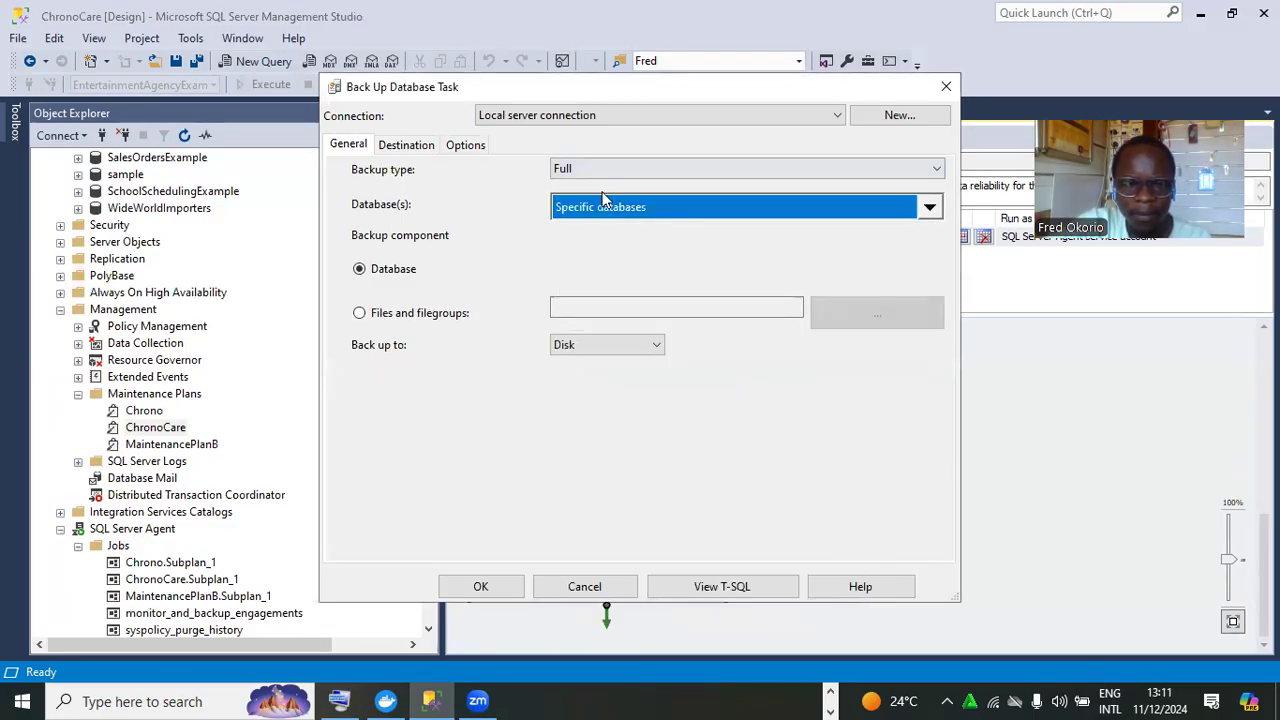
{"action": "left_click", "coordinate": [412, 150]}
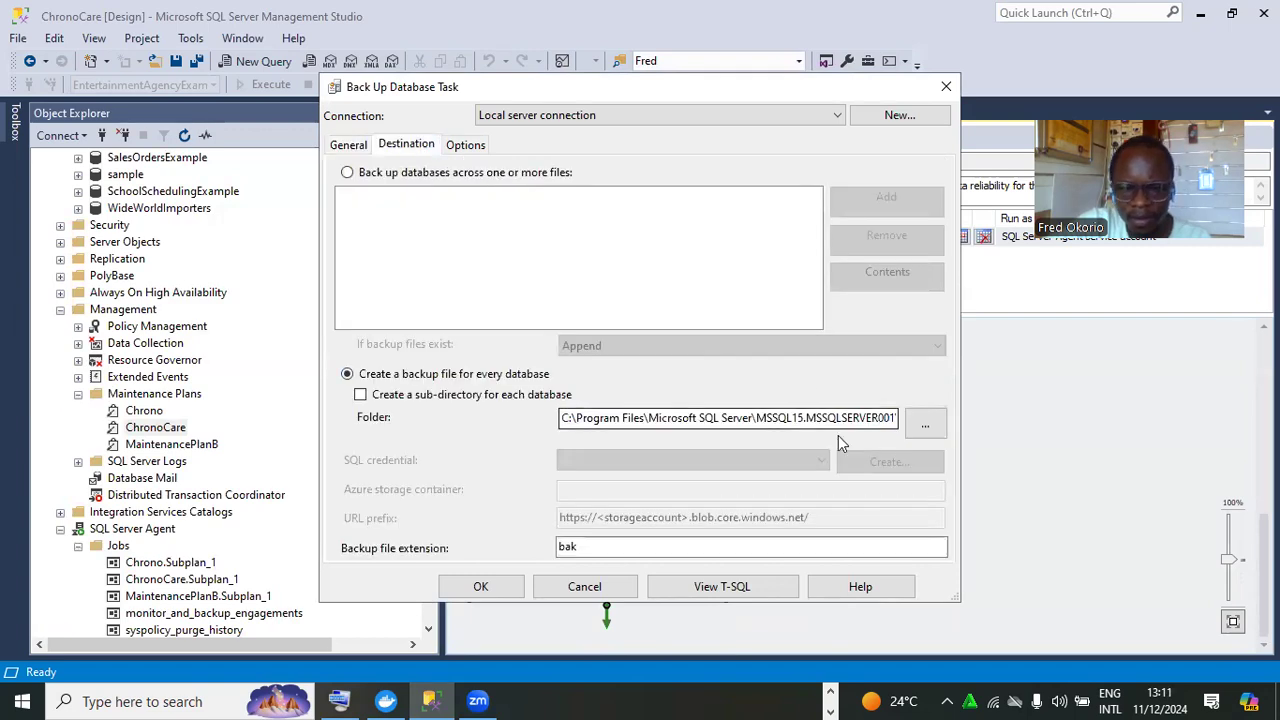
{"action": "left_click_drag", "start_coordinate": [838, 425], "coordinate": [901, 430]}
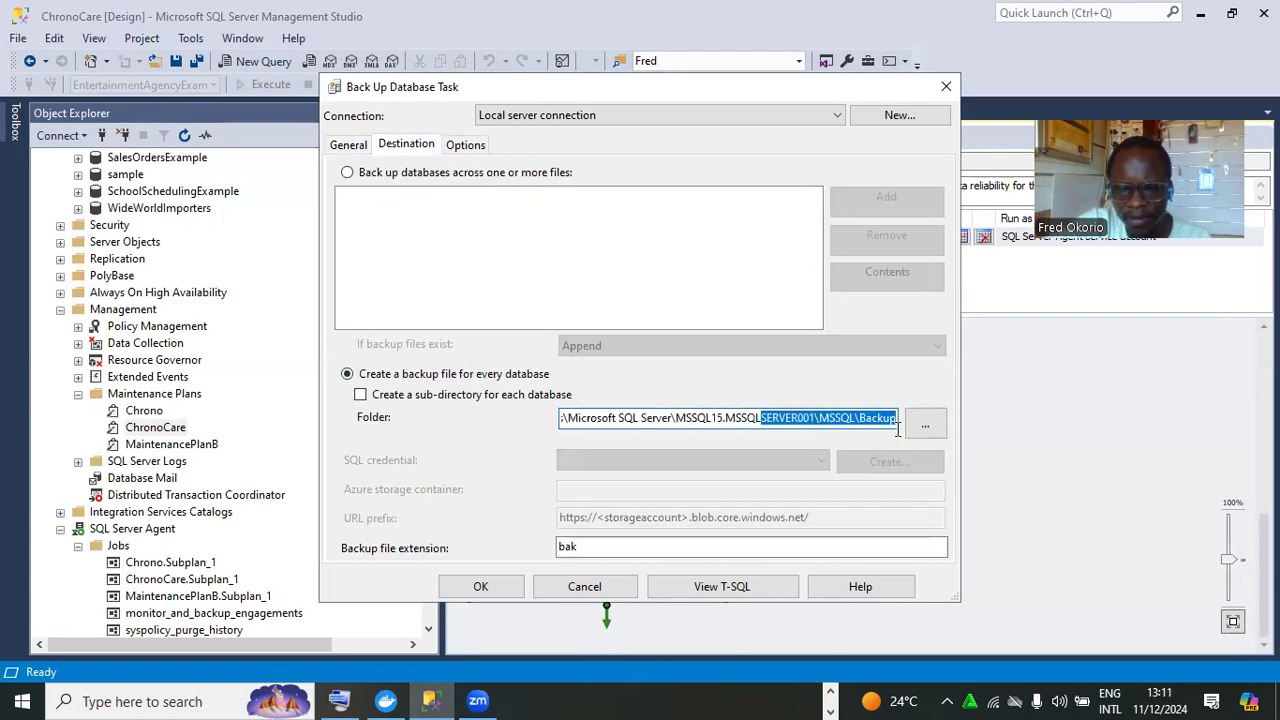
{"action": "left_click", "coordinate": [508, 586]}
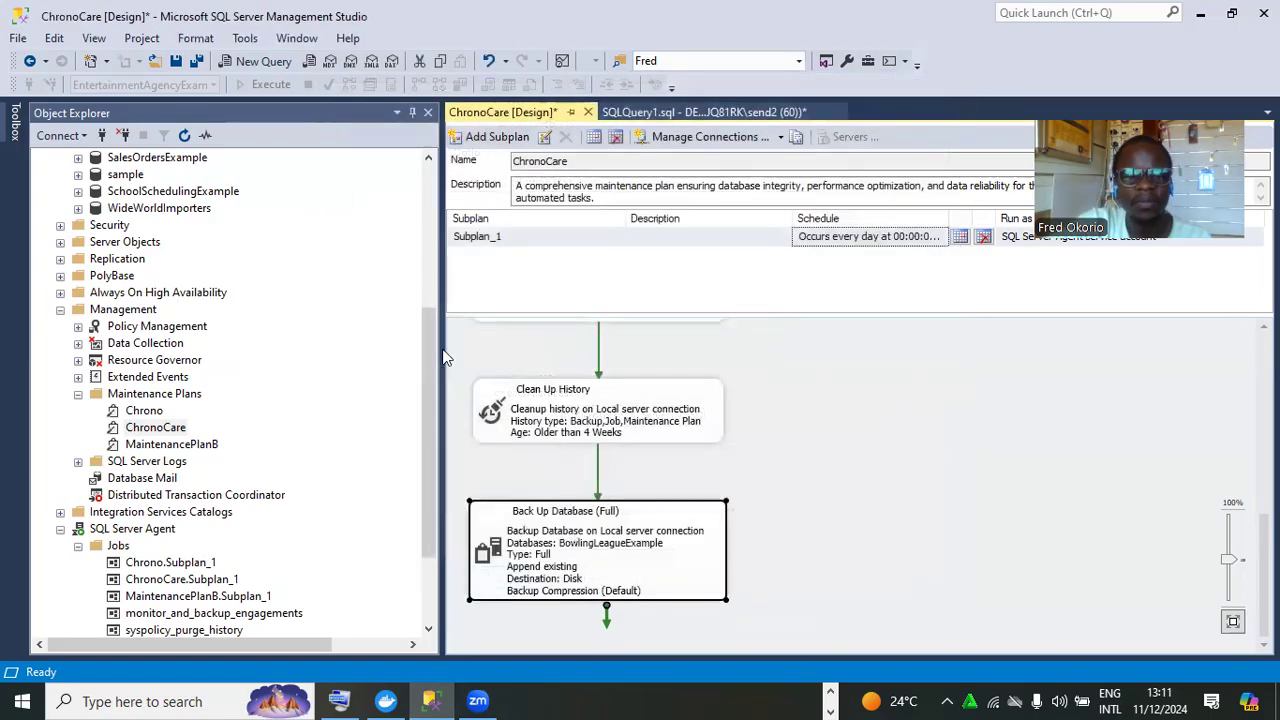
Execute the ChronoCare maintenance plan and dismiss its failed execution report
{"action": "left_click_drag", "start_coordinate": [437, 349], "coordinate": [433, 394]}
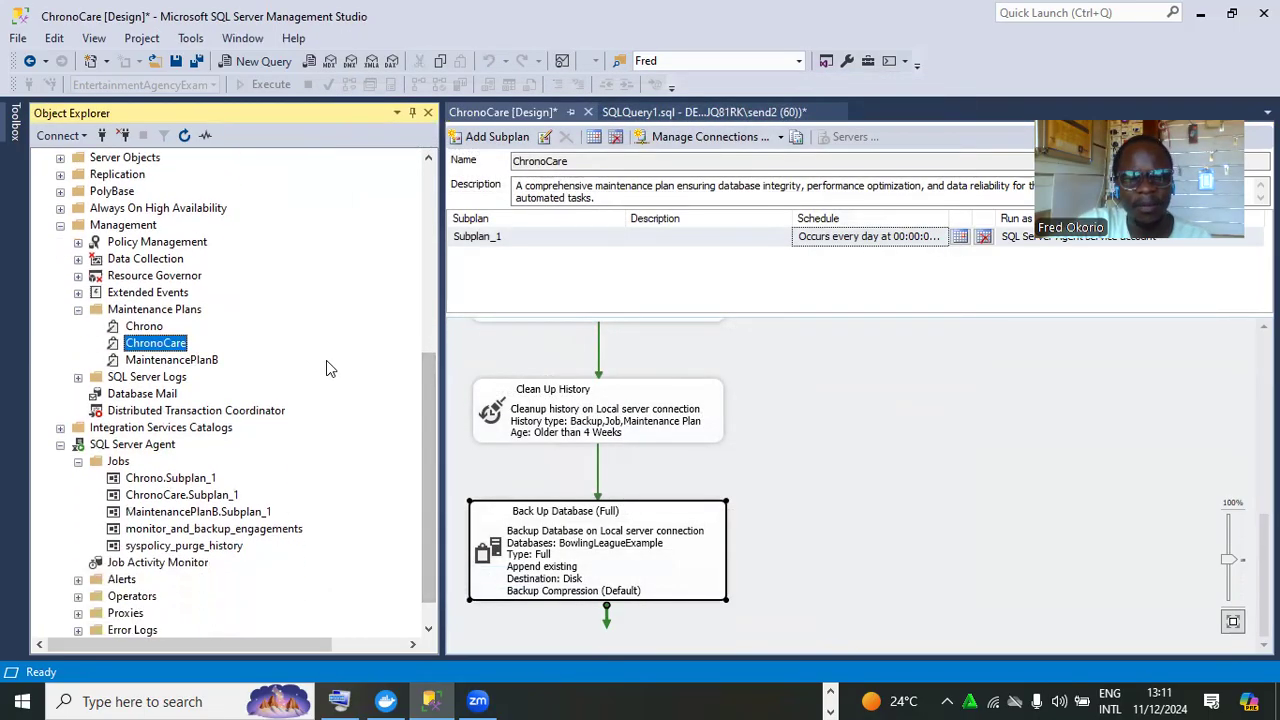
{"action": "right_click", "coordinate": [169, 350]}
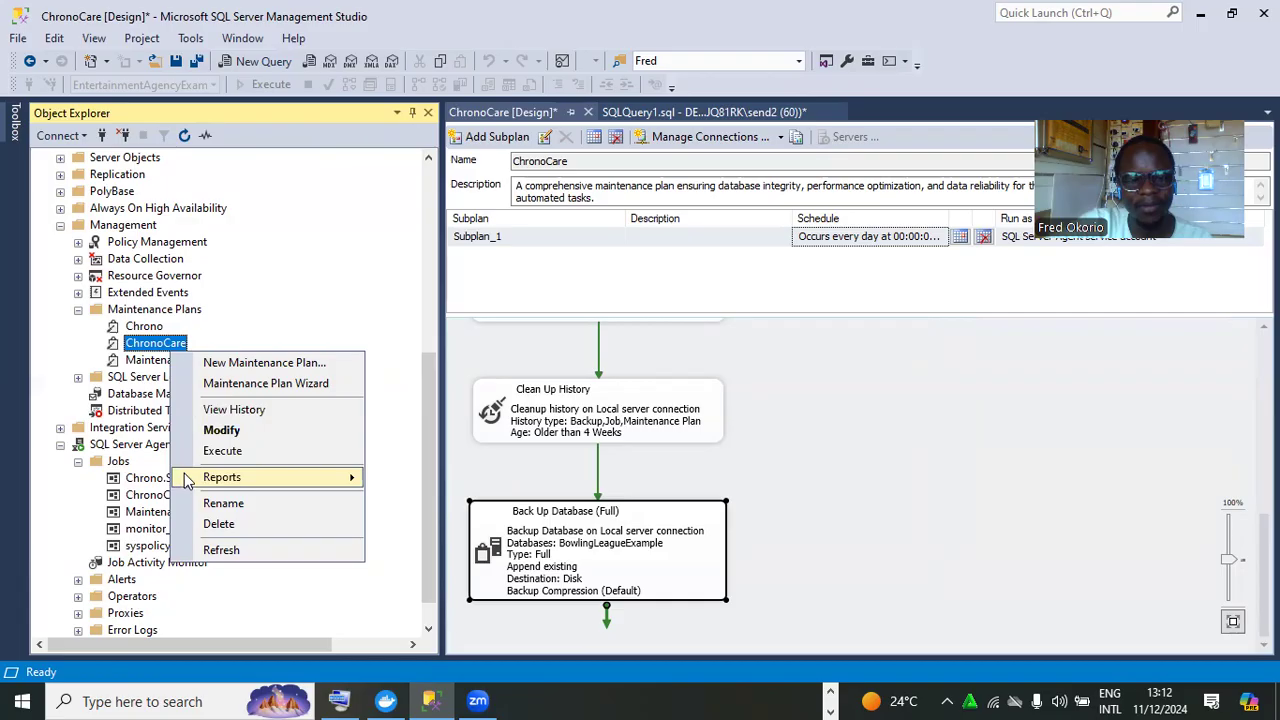
{"action": "left_click", "coordinate": [222, 451]}
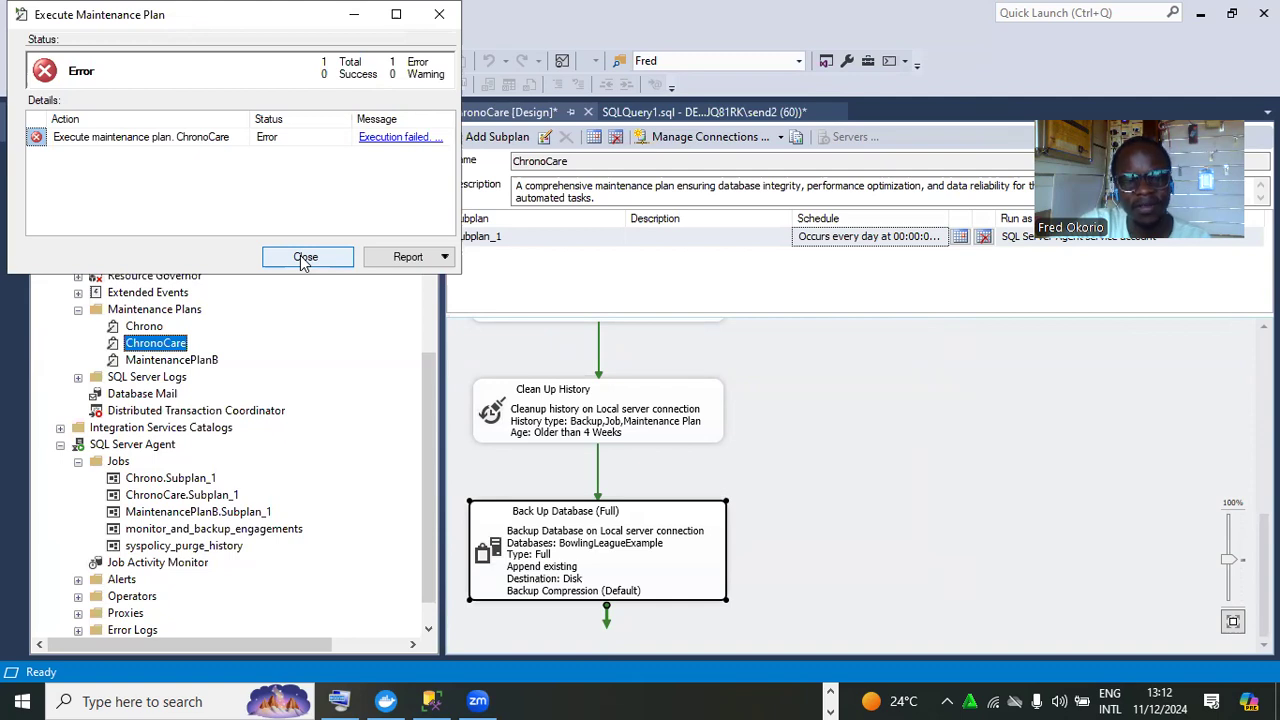
{"action": "left_click", "coordinate": [312, 257]}
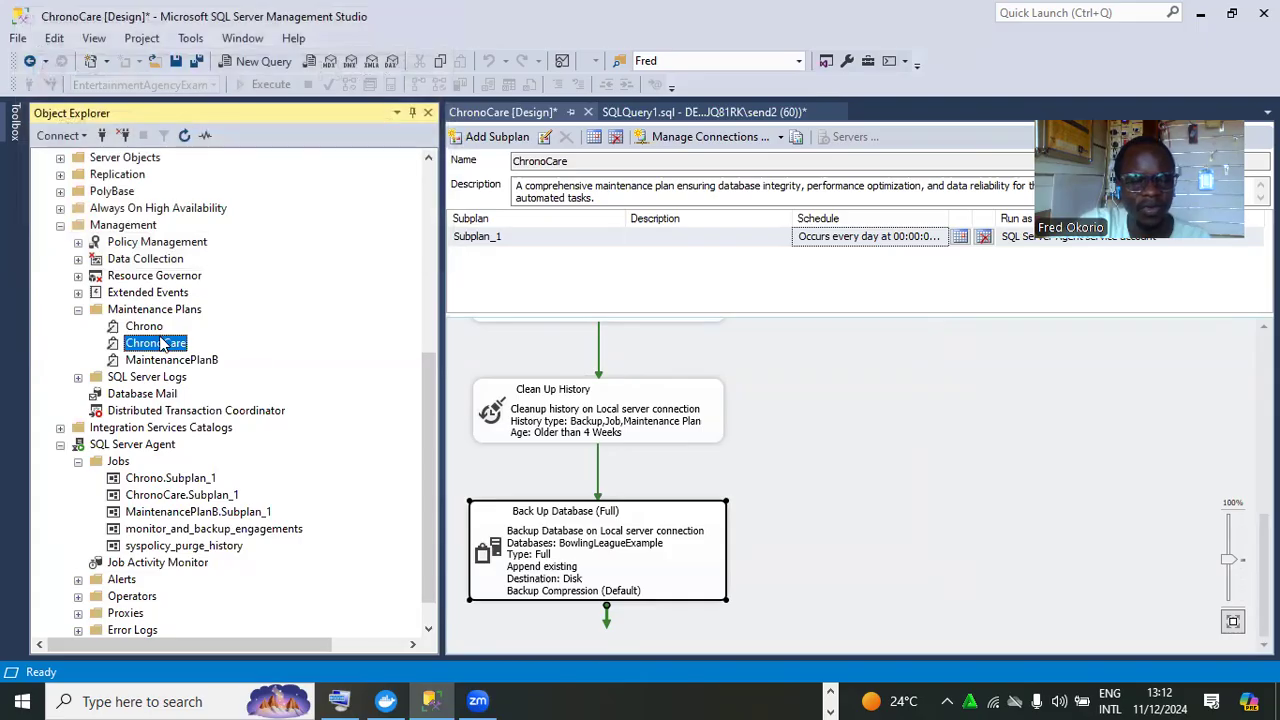
Review ChronoCare's run history of 11 Subplan_1 records, then close the log viewer
{"action": "right_click", "coordinate": [160, 345]}
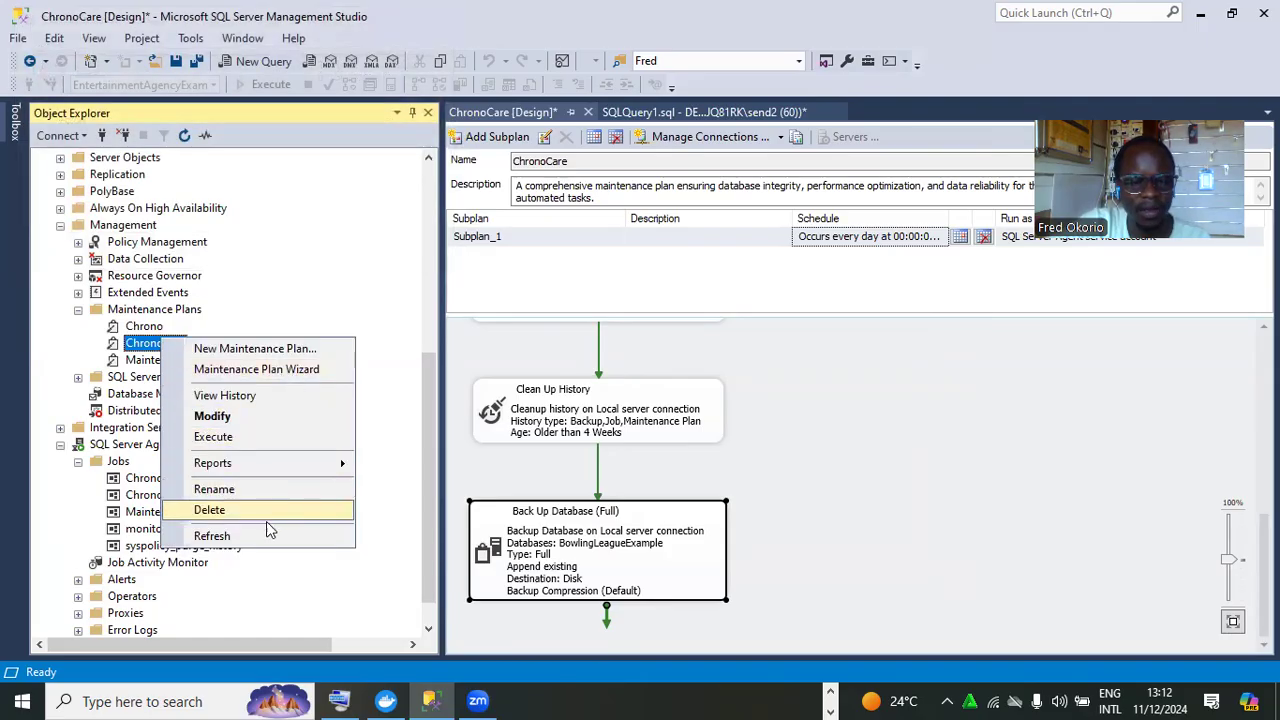
{"action": "left_click", "coordinate": [262, 395]}
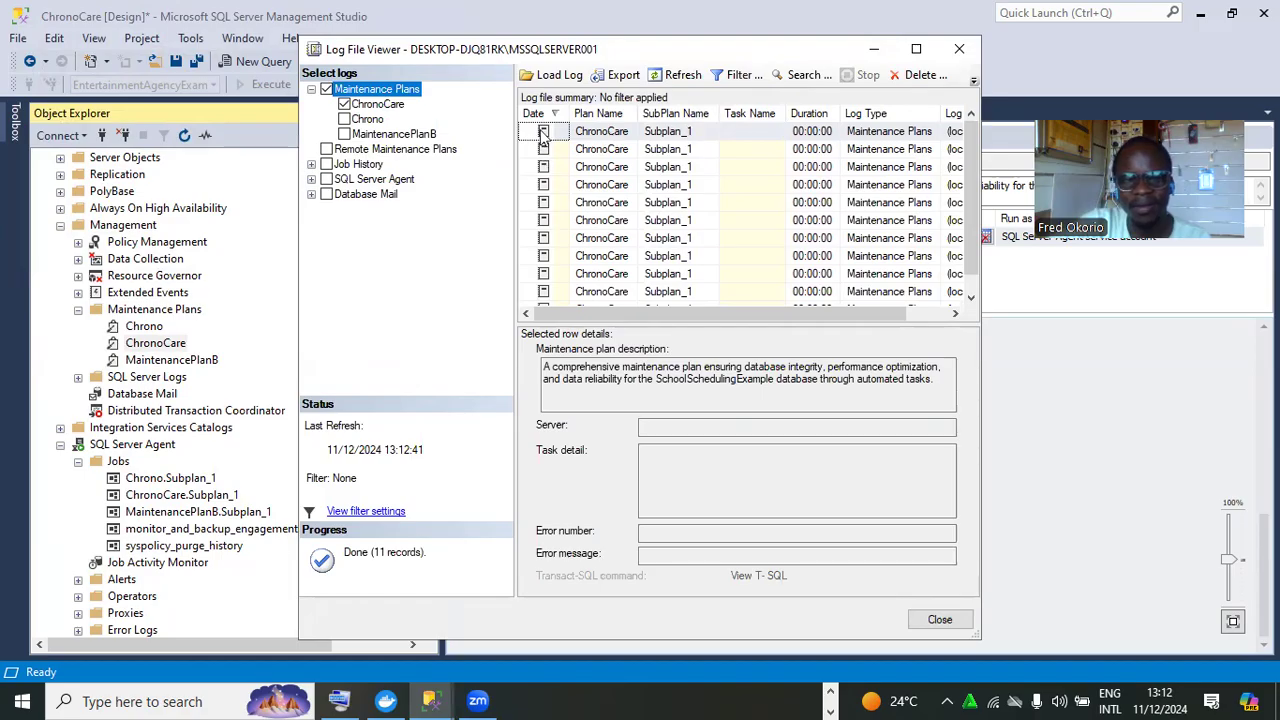
{"action": "left_click", "coordinate": [544, 134]}
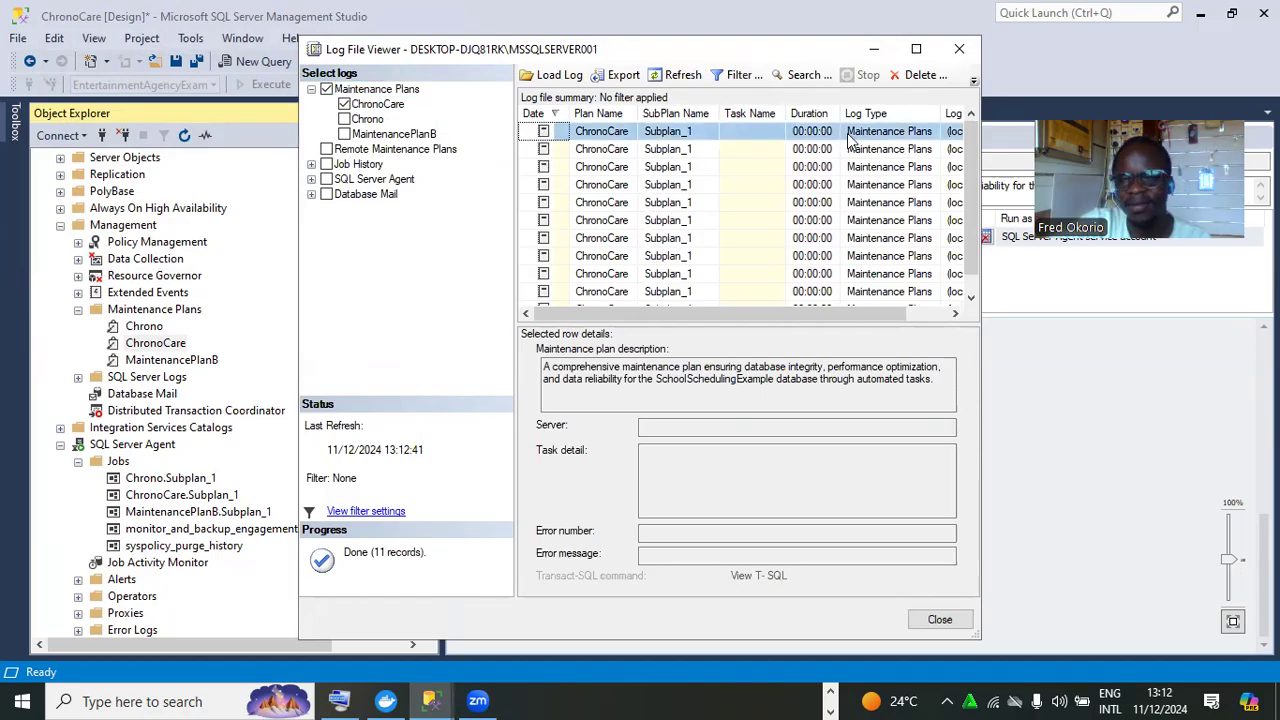
{"action": "left_click", "coordinate": [957, 50]}
{"action": "scroll", "coordinate": [428, 390], "scroll_direction": "down", "scroll_amount": 1}
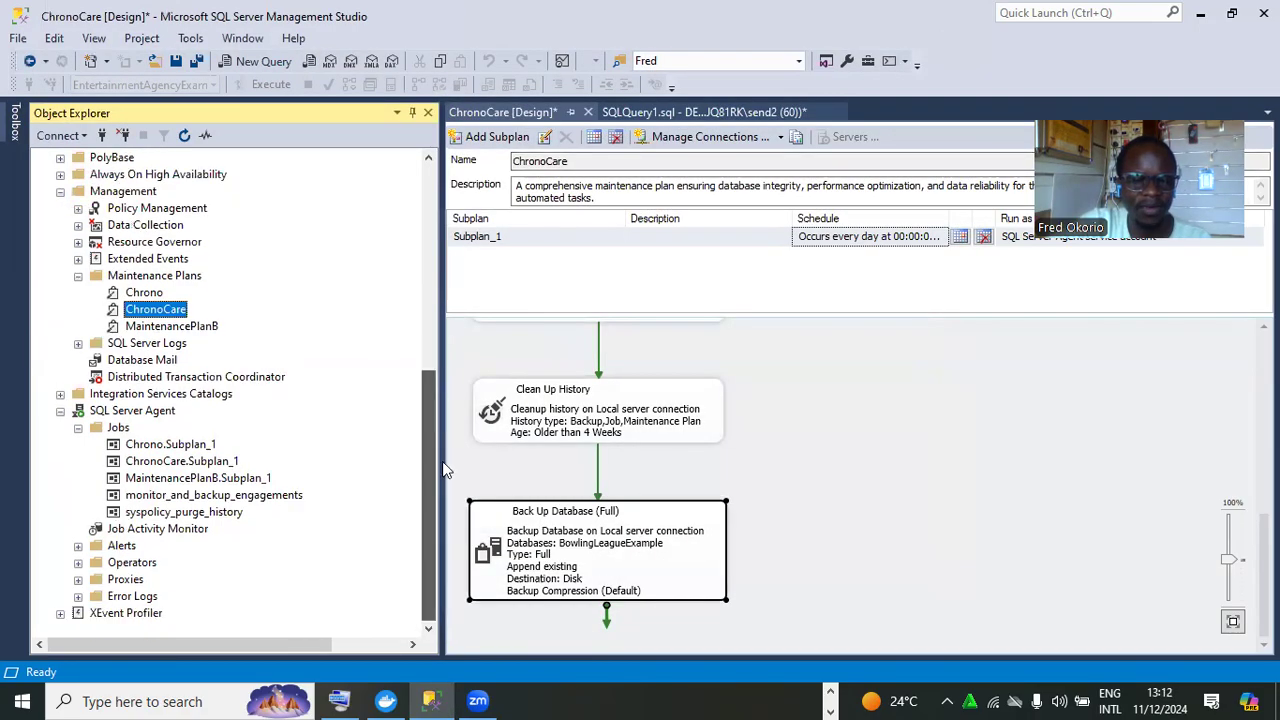
Start the ChronoCare.Subplan_1 job, dismiss its error, and open its history of 12 failed runs
{"action": "left_click", "coordinate": [168, 462]}
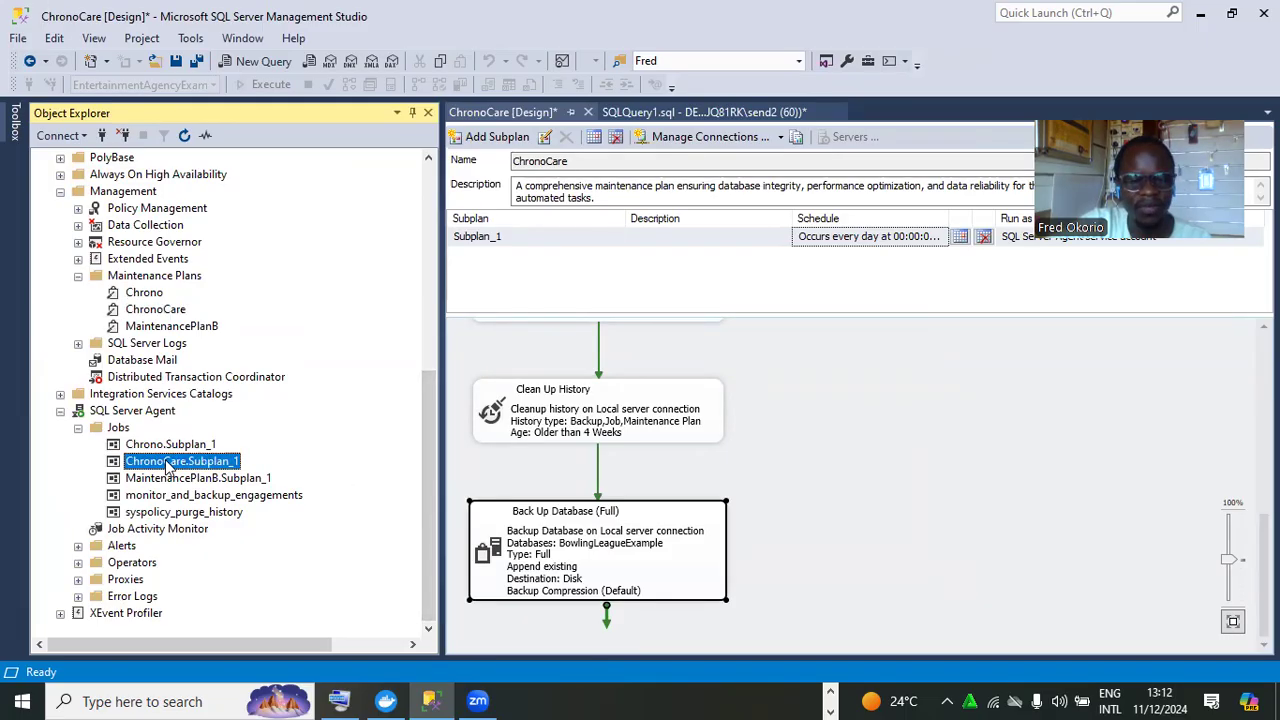
{"action": "right_click", "coordinate": [168, 463]}
{"action": "left_click", "coordinate": [235, 414]}
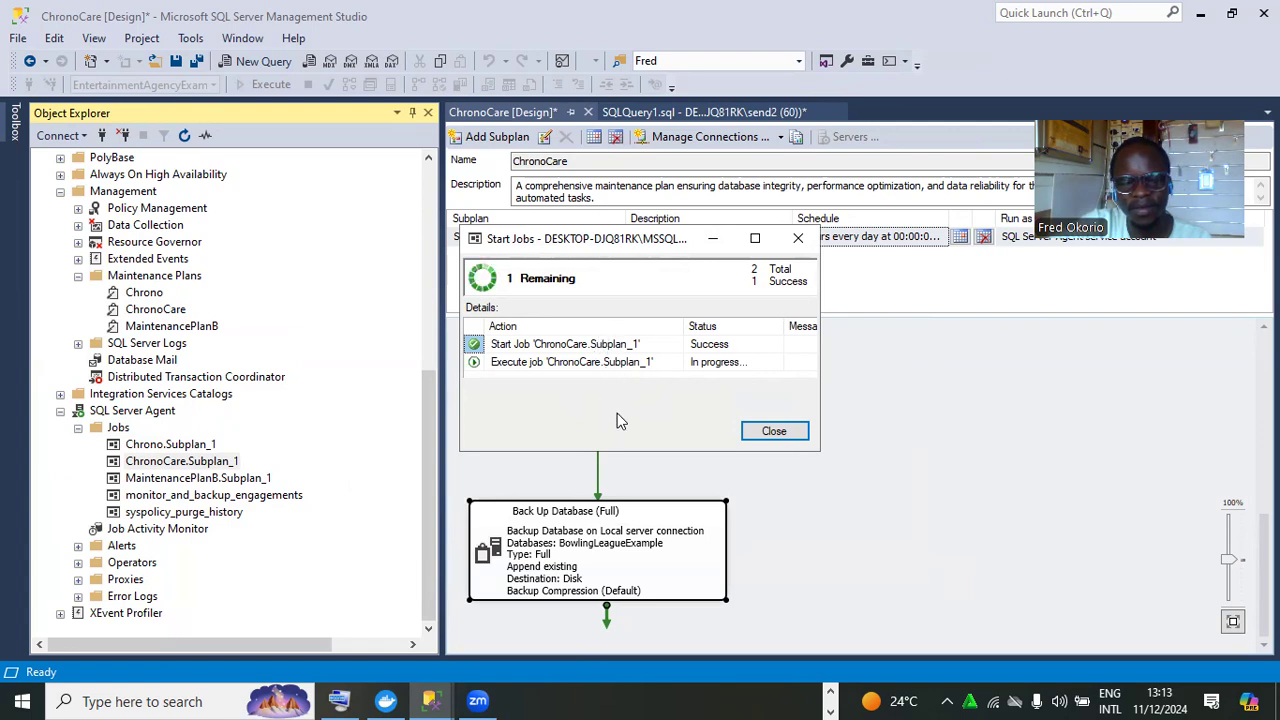
{"action": "left_click", "coordinate": [773, 432]}
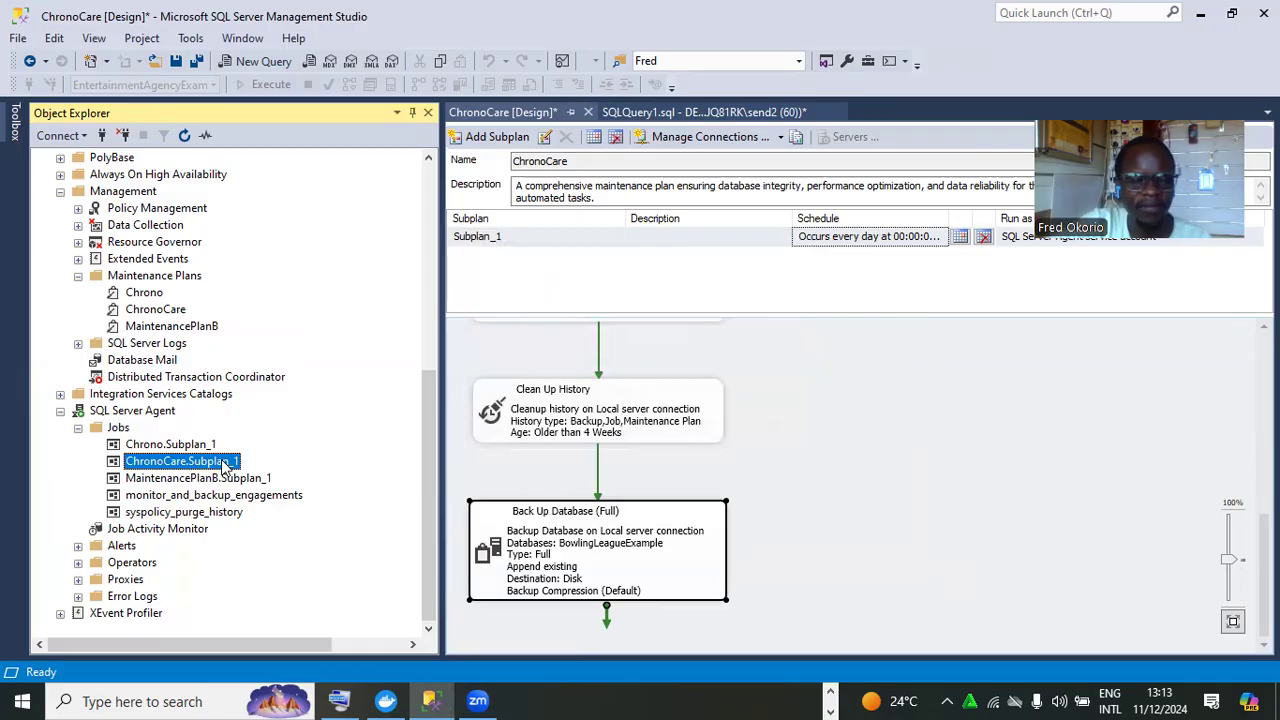
{"action": "right_click", "coordinate": [225, 466]}
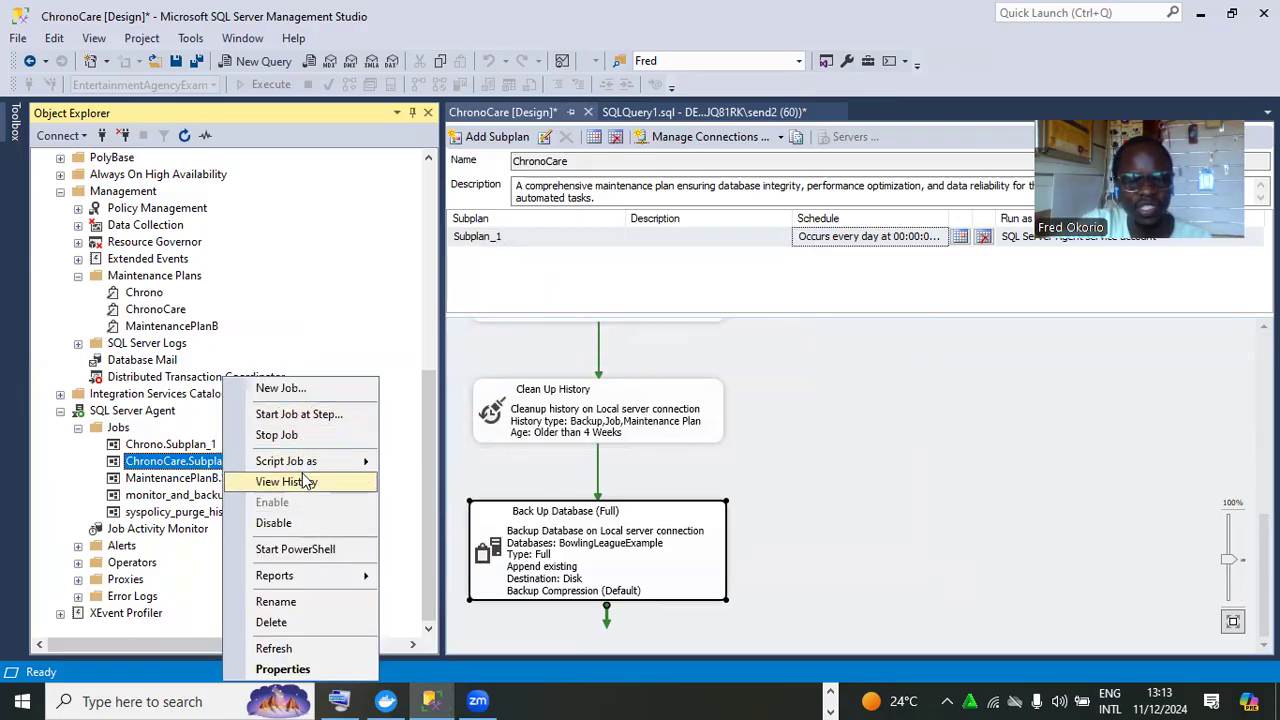
{"action": "left_click", "coordinate": [286, 482]}
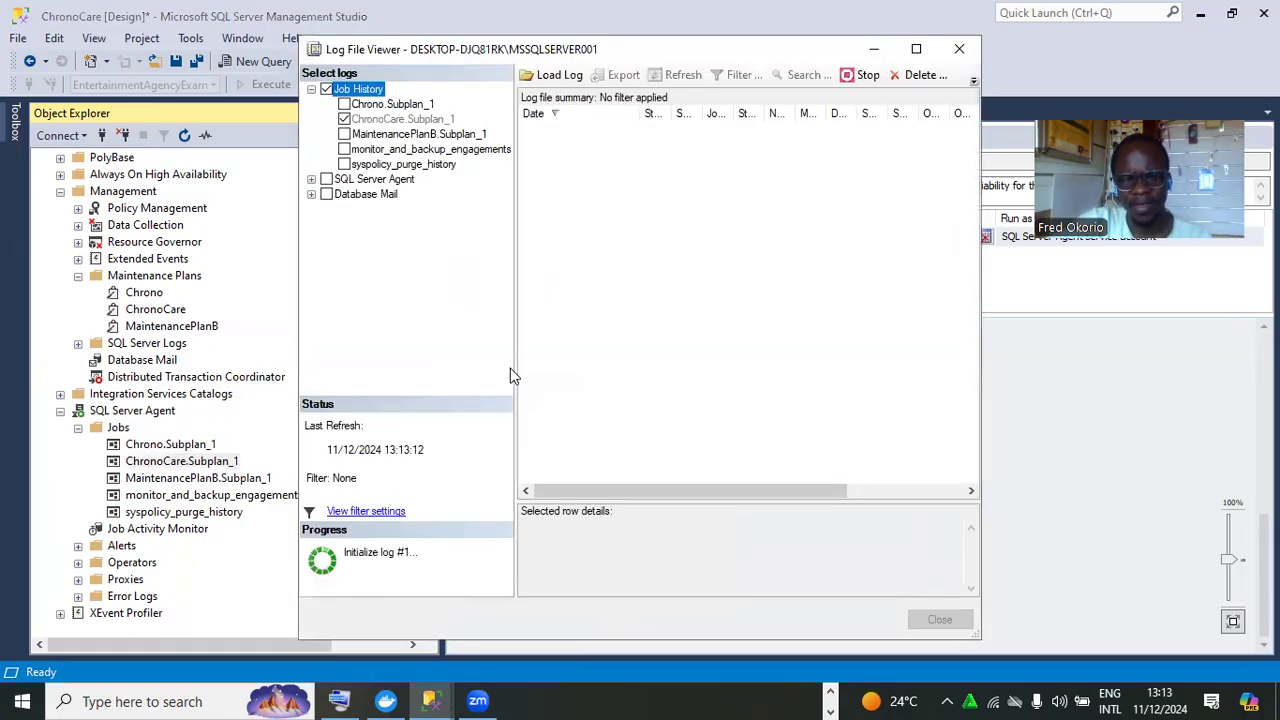
Maximize the job history, expand the 13:13:00 failed run, and widen the Message column
{"action": "left_click", "coordinate": [913, 49]}
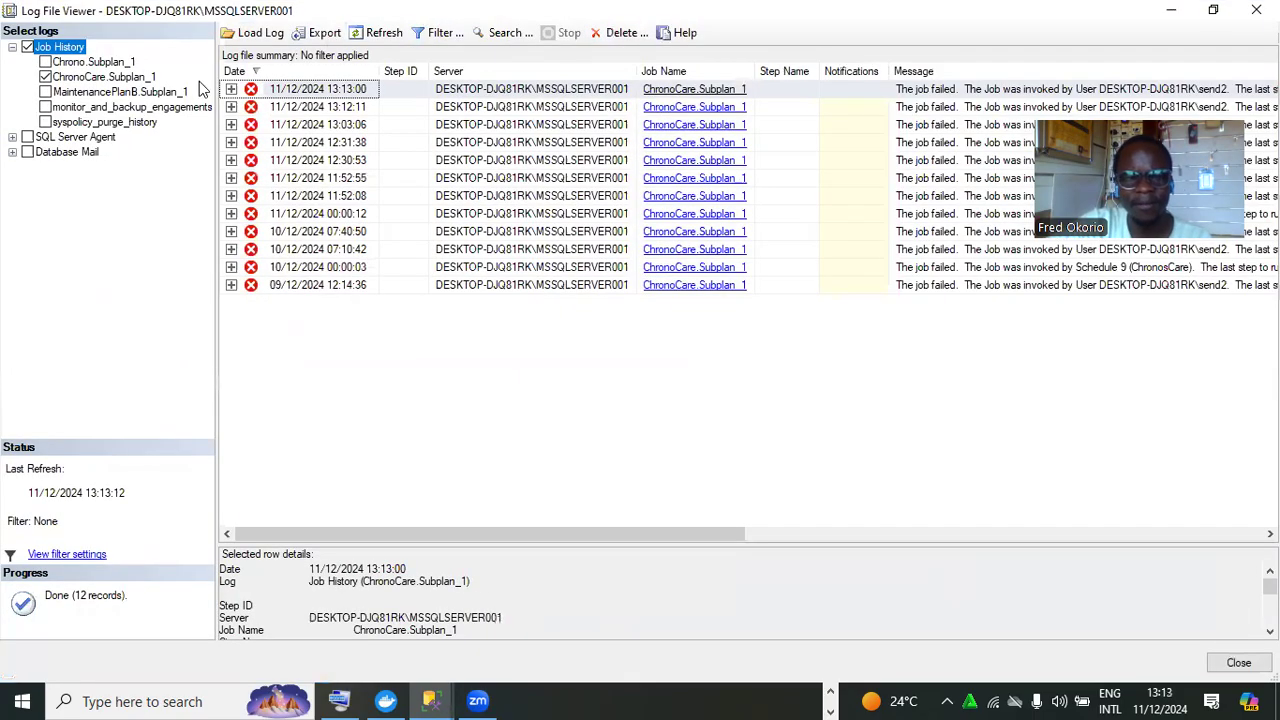
{"action": "left_click", "coordinate": [231, 89]}
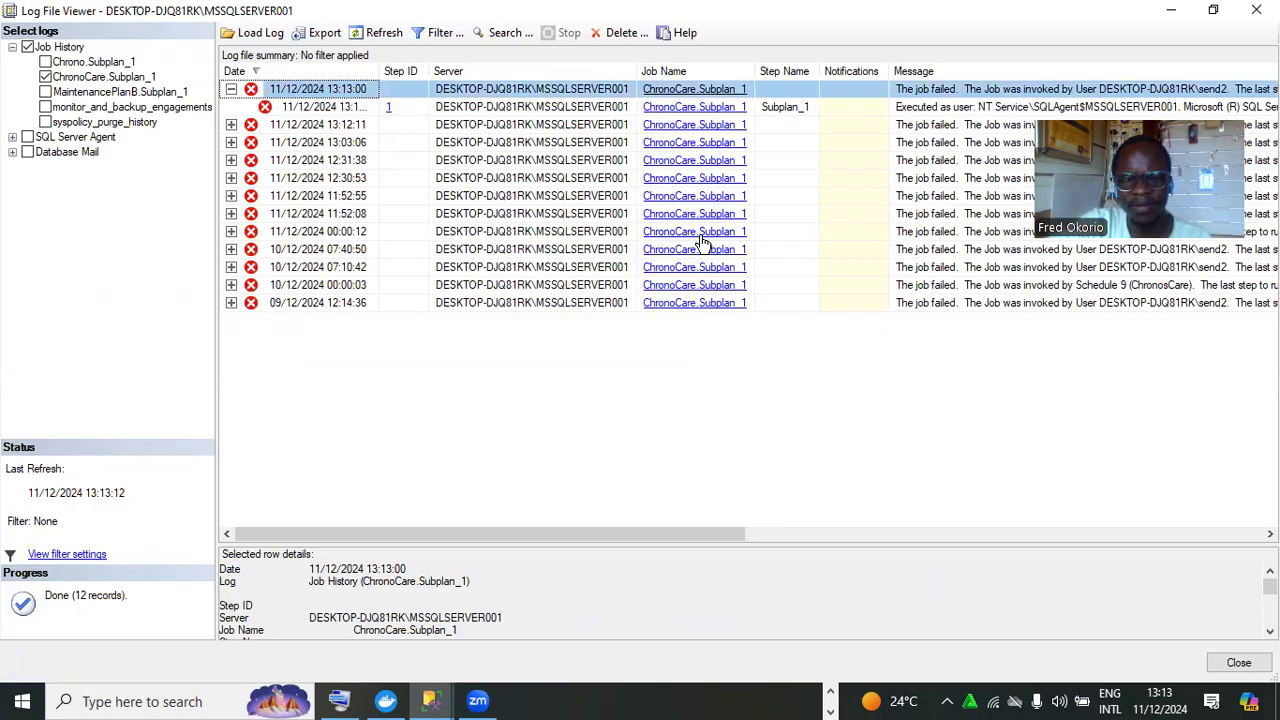
{"action": "left_click_drag", "start_coordinate": [750, 535], "coordinate": [1076, 623]}
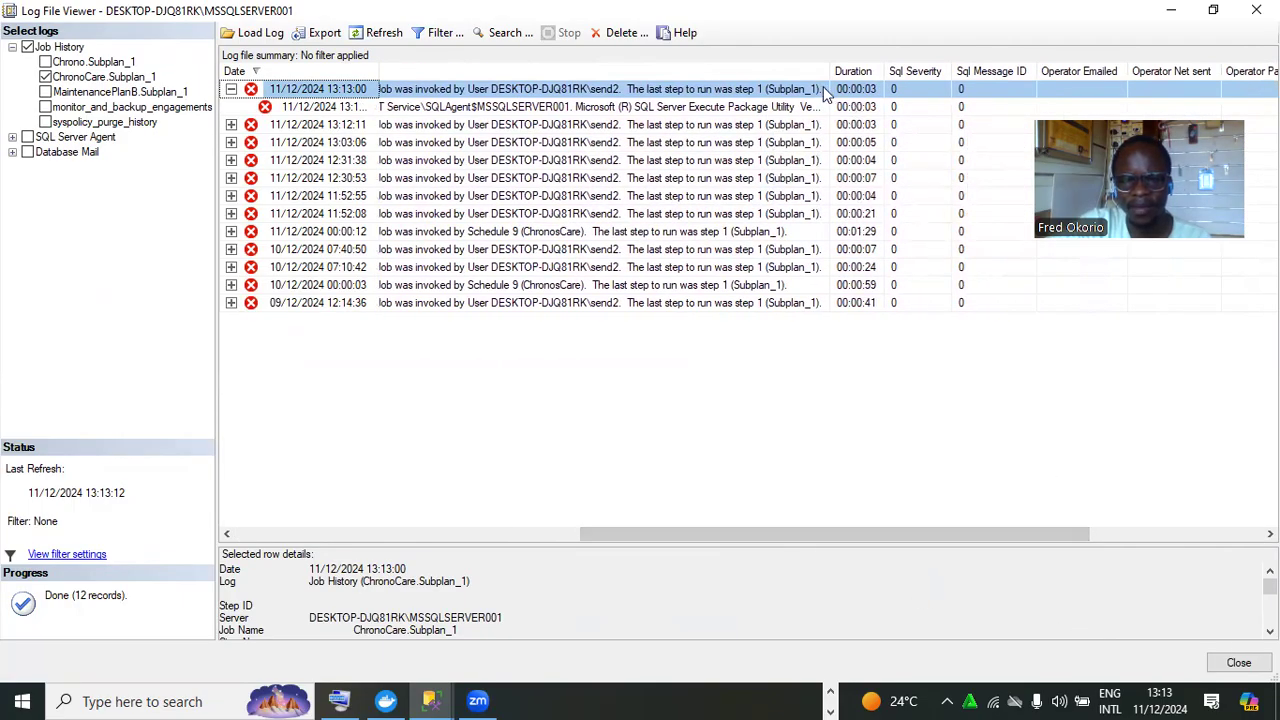
{"action": "left_click_drag", "start_coordinate": [829, 72], "coordinate": [1084, 134]}
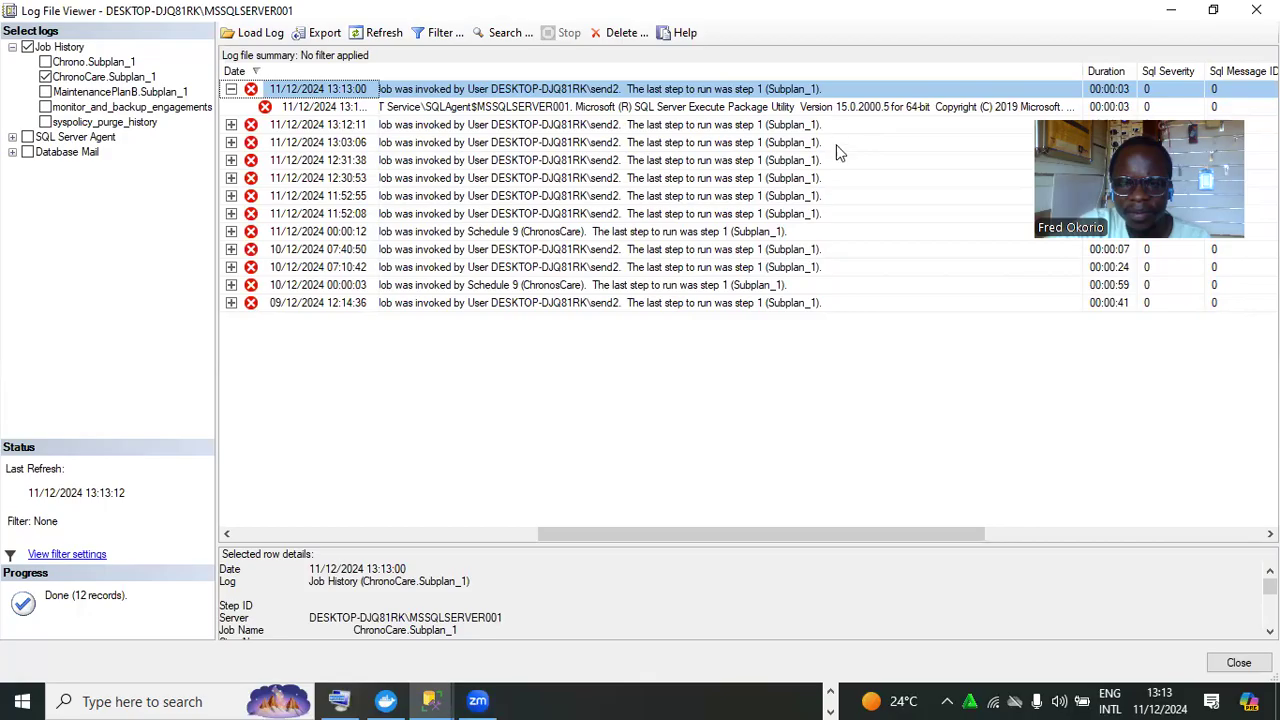
Widen the Message column until step 1's Execute SQL Task "Culture is…" error is readable, then close
{"action": "left_click_drag", "start_coordinate": [794, 536], "coordinate": [866, 538]}
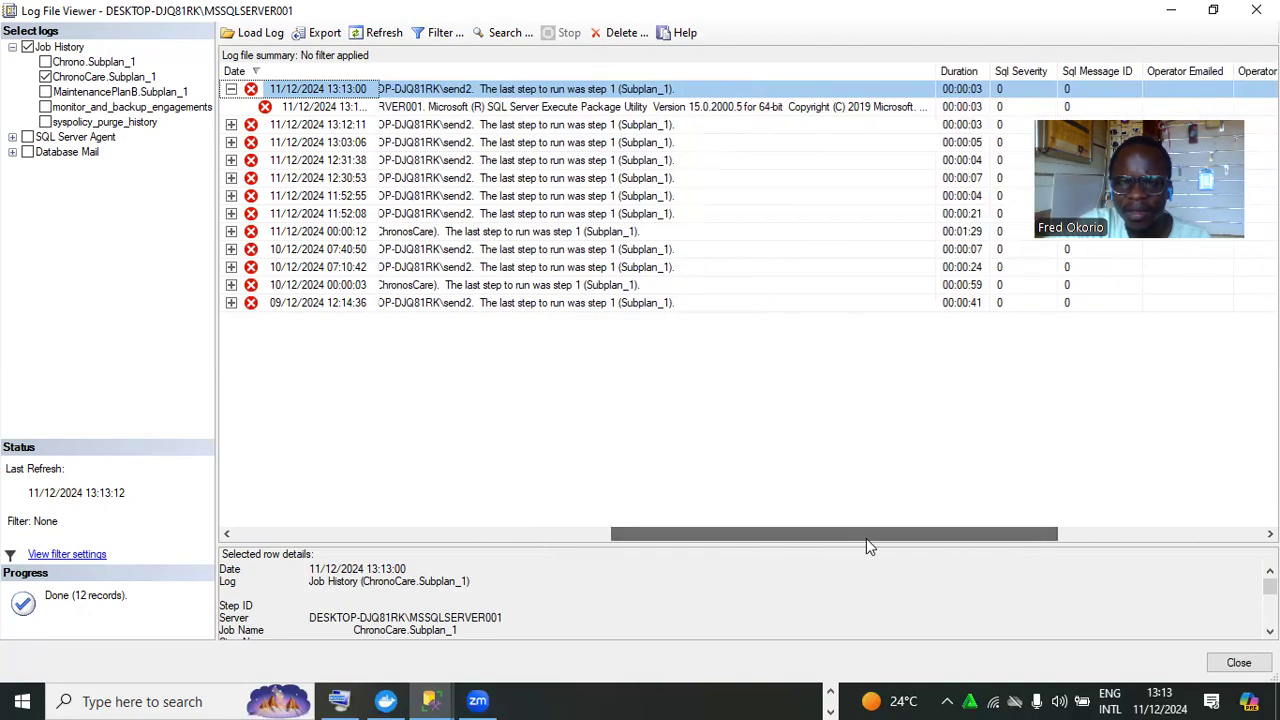
{"action": "left_click_drag", "start_coordinate": [938, 71], "coordinate": [1060, 97]}
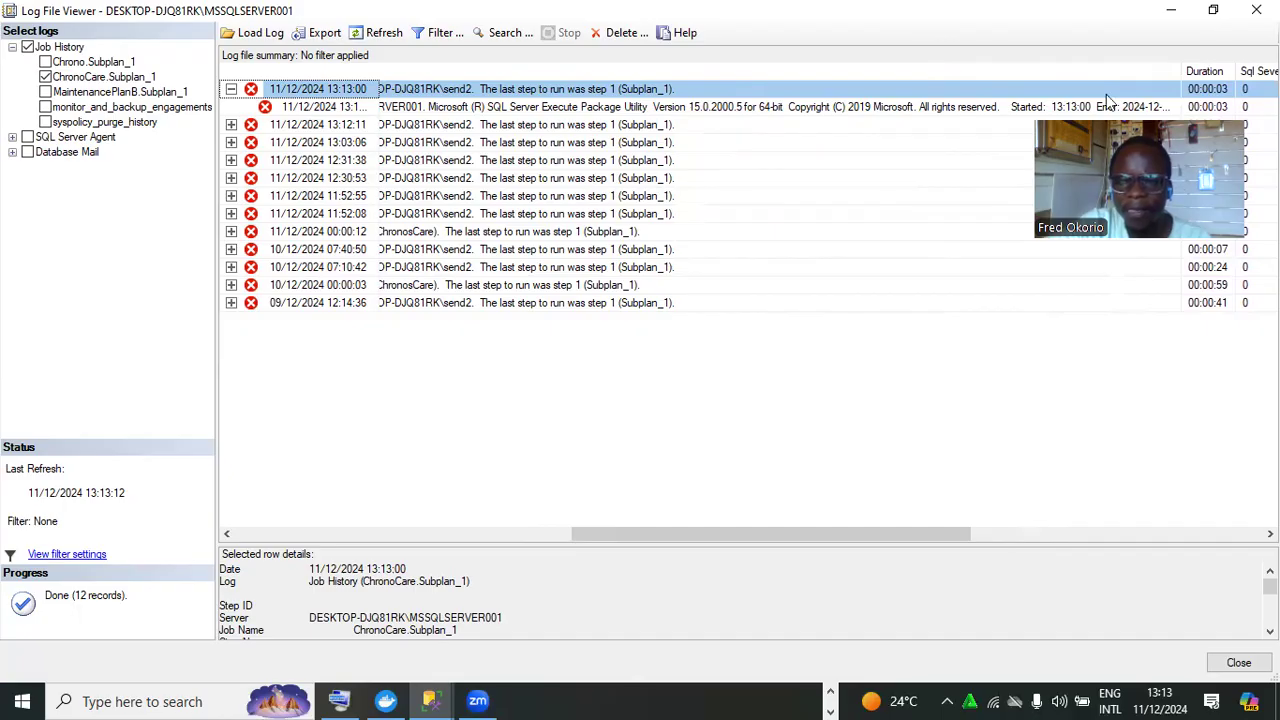
{"action": "left_click_drag", "start_coordinate": [631, 538], "coordinate": [727, 540]}
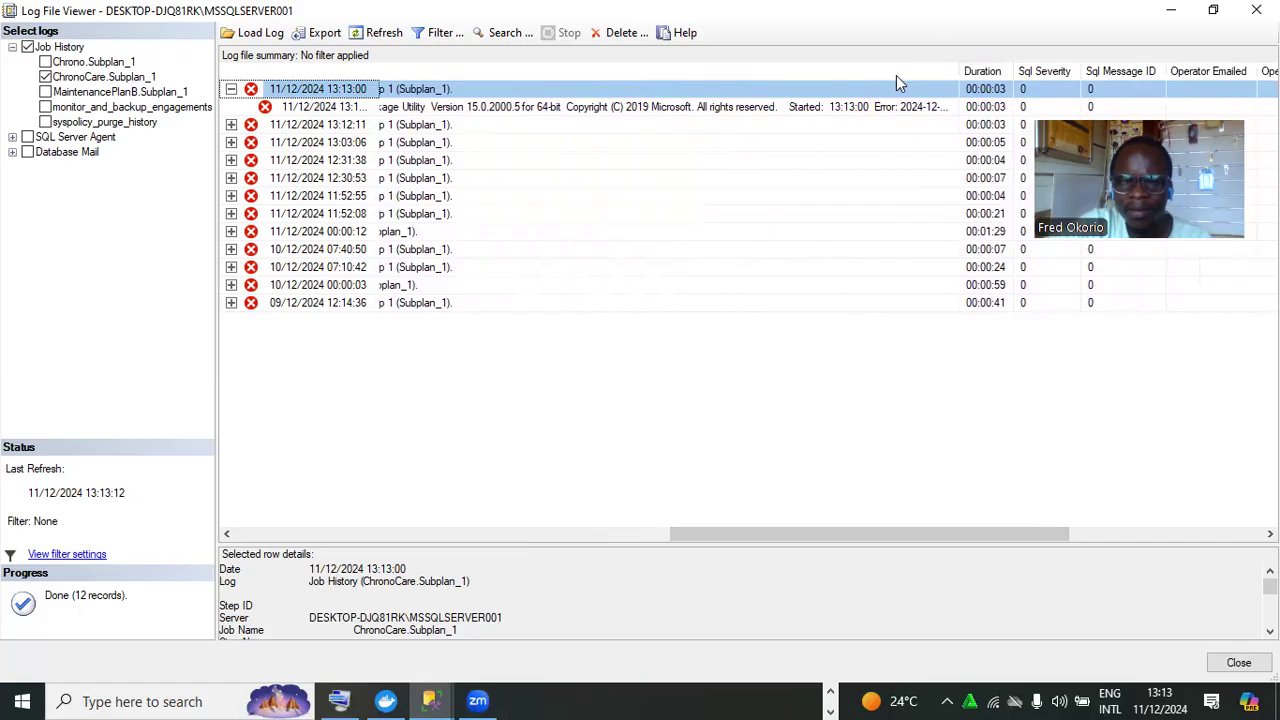
{"action": "left_click_drag", "start_coordinate": [960, 78], "coordinate": [1020, 80]}
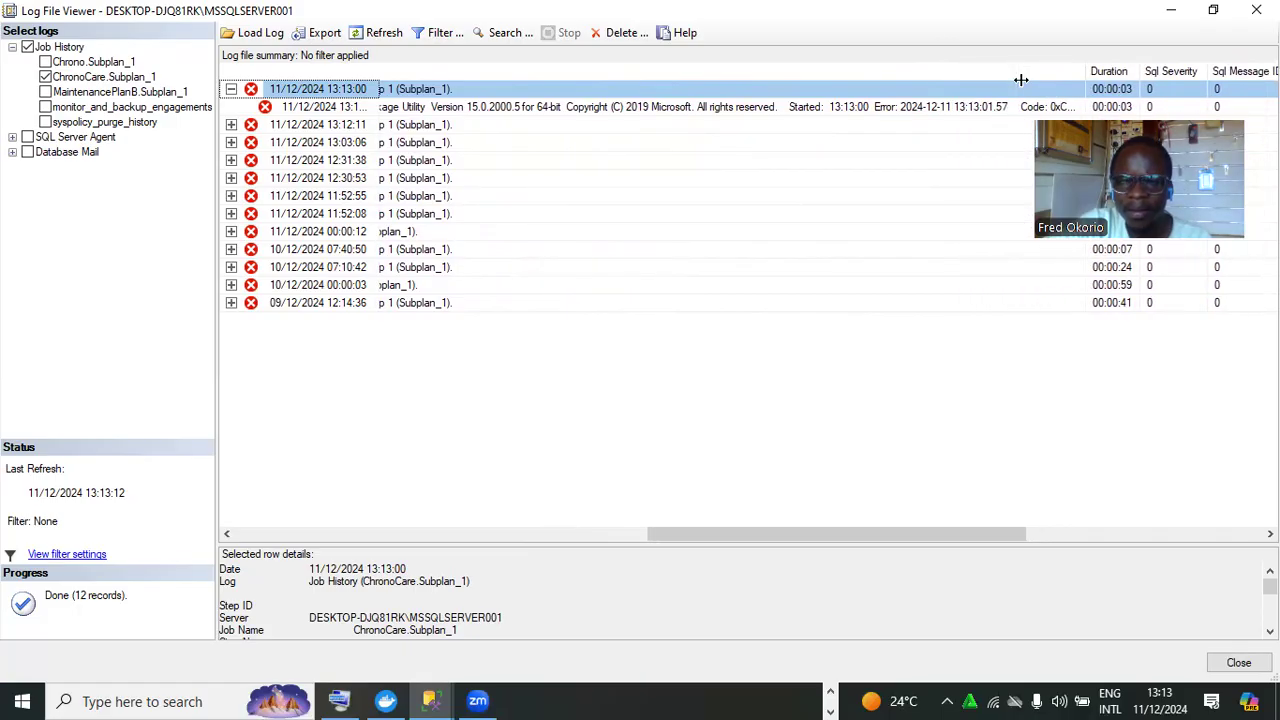
{"action": "left_click_drag", "start_coordinate": [864, 534], "coordinate": [922, 540]}
{"action": "left_click_drag", "start_coordinate": [951, 66], "coordinate": [1266, 66]}
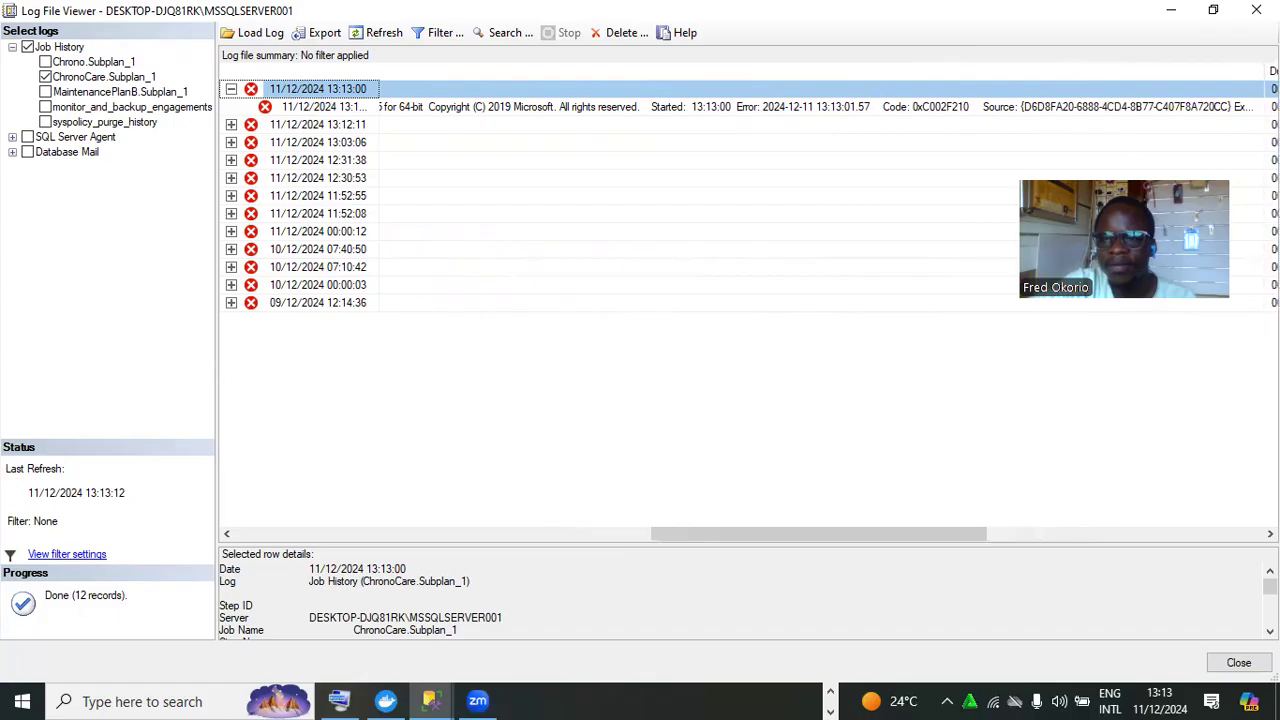
{"action": "left_click_drag", "start_coordinate": [930, 538], "coordinate": [1030, 538]}
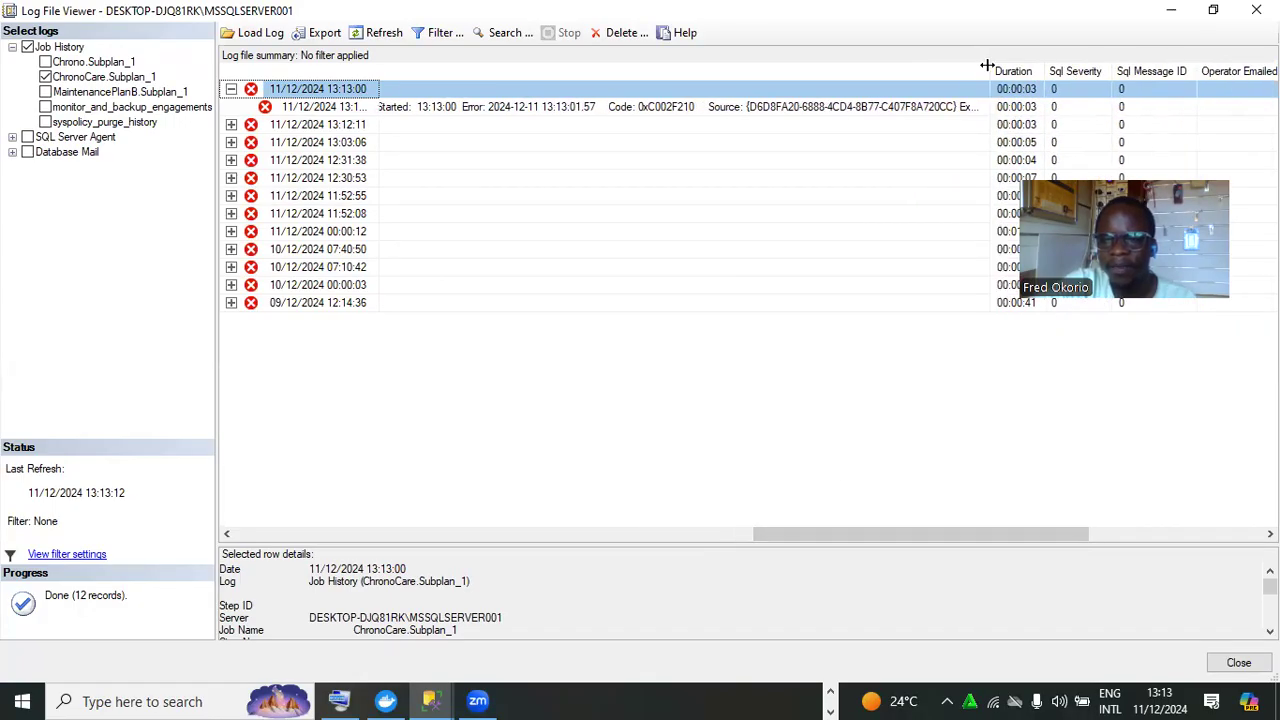
{"action": "left_click_drag", "start_coordinate": [993, 66], "coordinate": [1277, 46]}
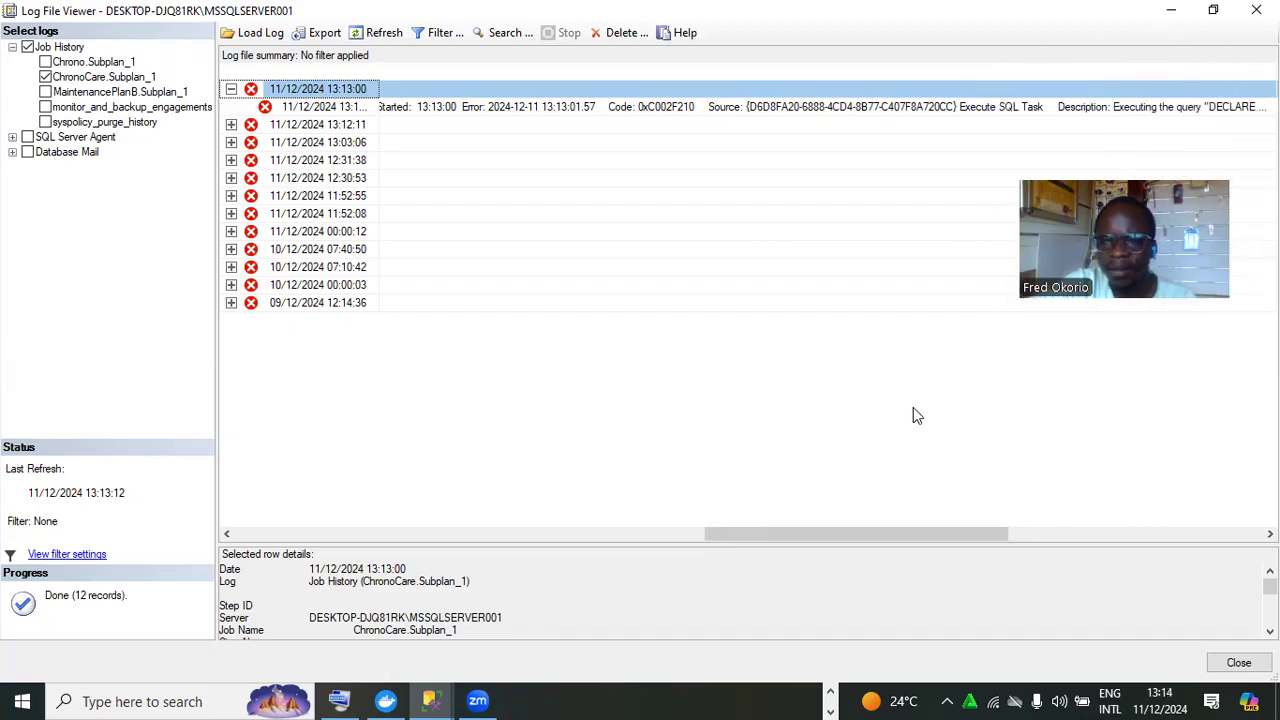
{"action": "left_click_drag", "start_coordinate": [862, 536], "coordinate": [1014, 560]}
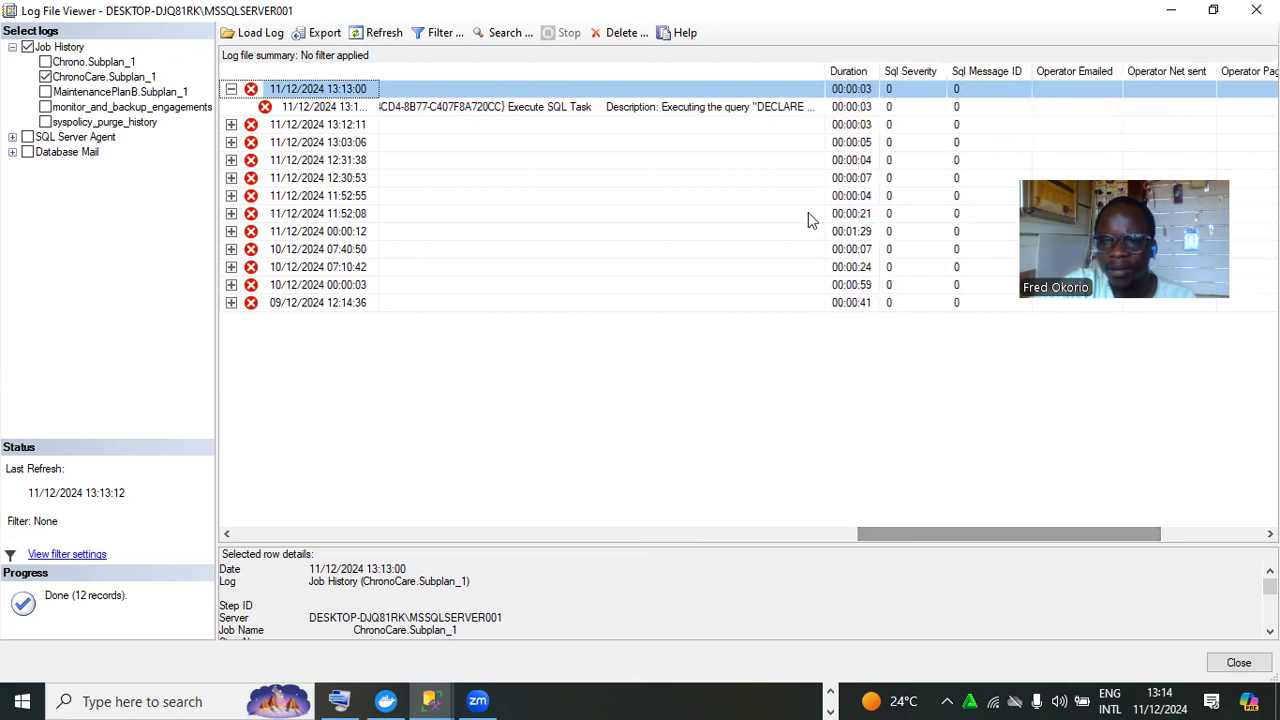
{"action": "left_click_drag", "start_coordinate": [833, 65], "coordinate": [1256, 105]}
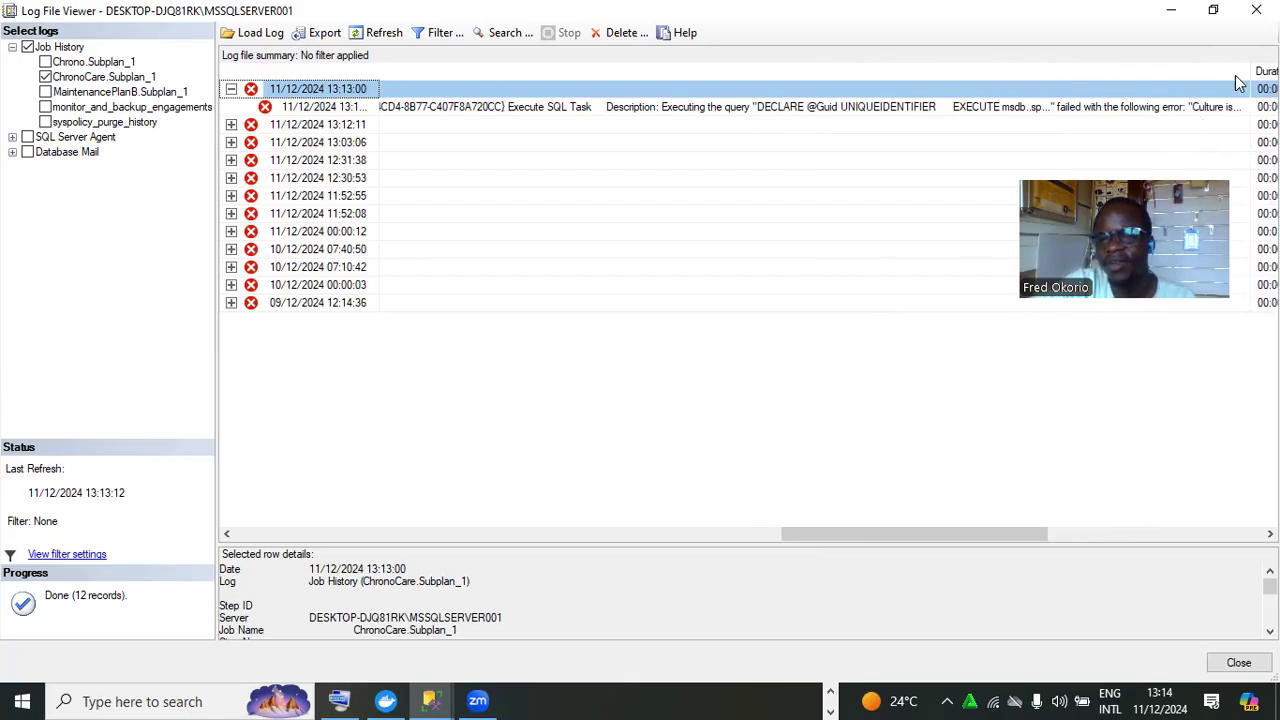
{"action": "left_click_drag", "start_coordinate": [1248, 67], "coordinate": [617, 67]}
{"action": "left_click_drag", "start_coordinate": [982, 533], "coordinate": [450, 515]}
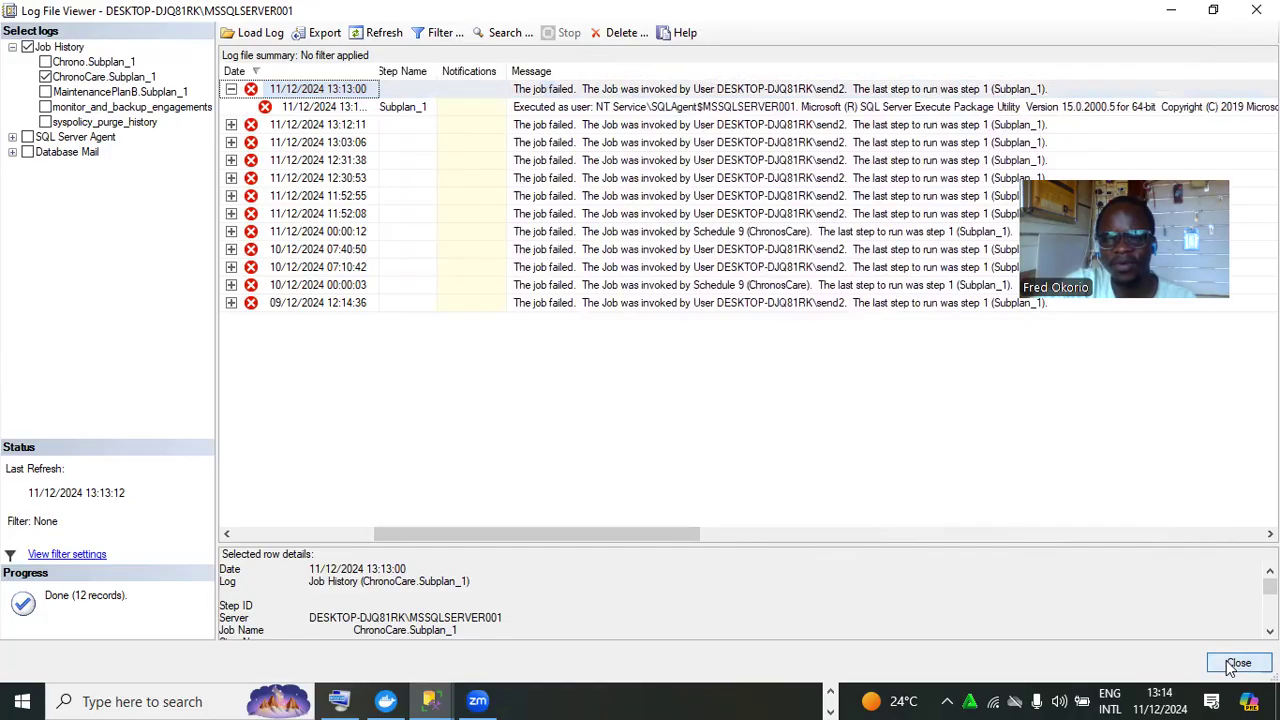
{"action": "left_click", "coordinate": [1239, 662]}
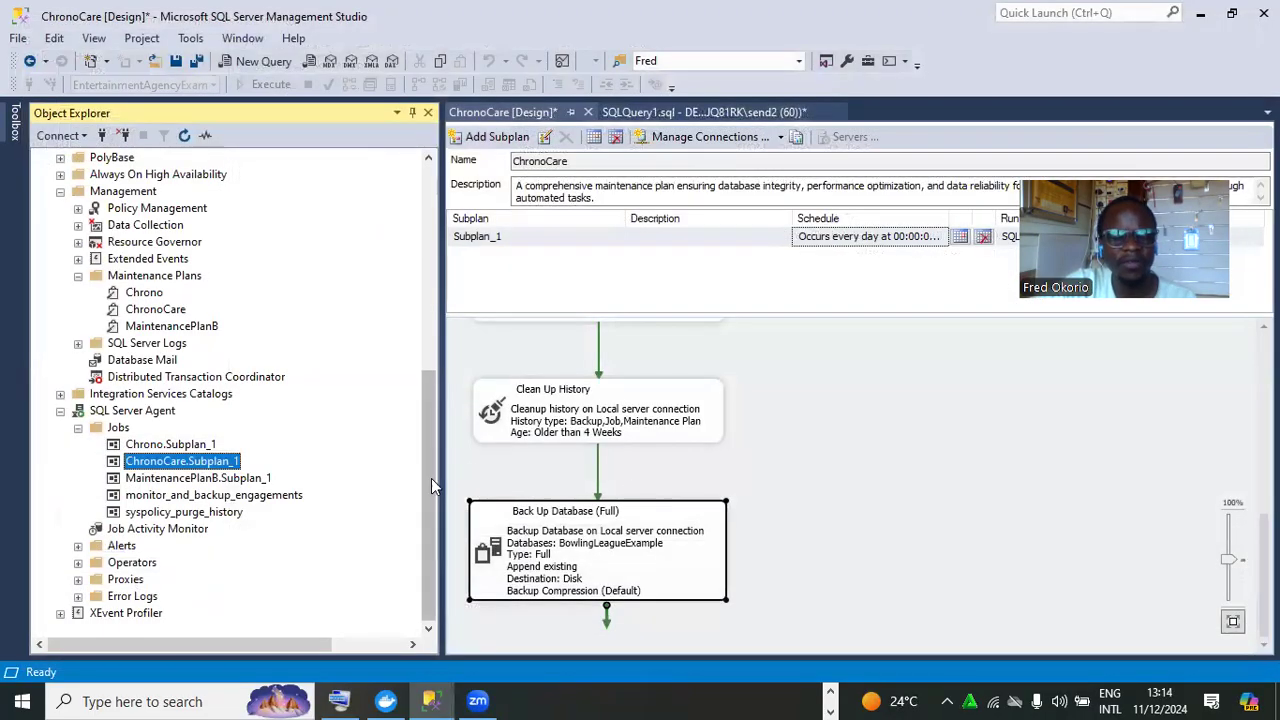
Expand EntertainmentAgencyExample's Tables to check the custom_audit engagements audit table is there
{"action": "left_click_drag", "start_coordinate": [427, 468], "coordinate": [427, 309]}
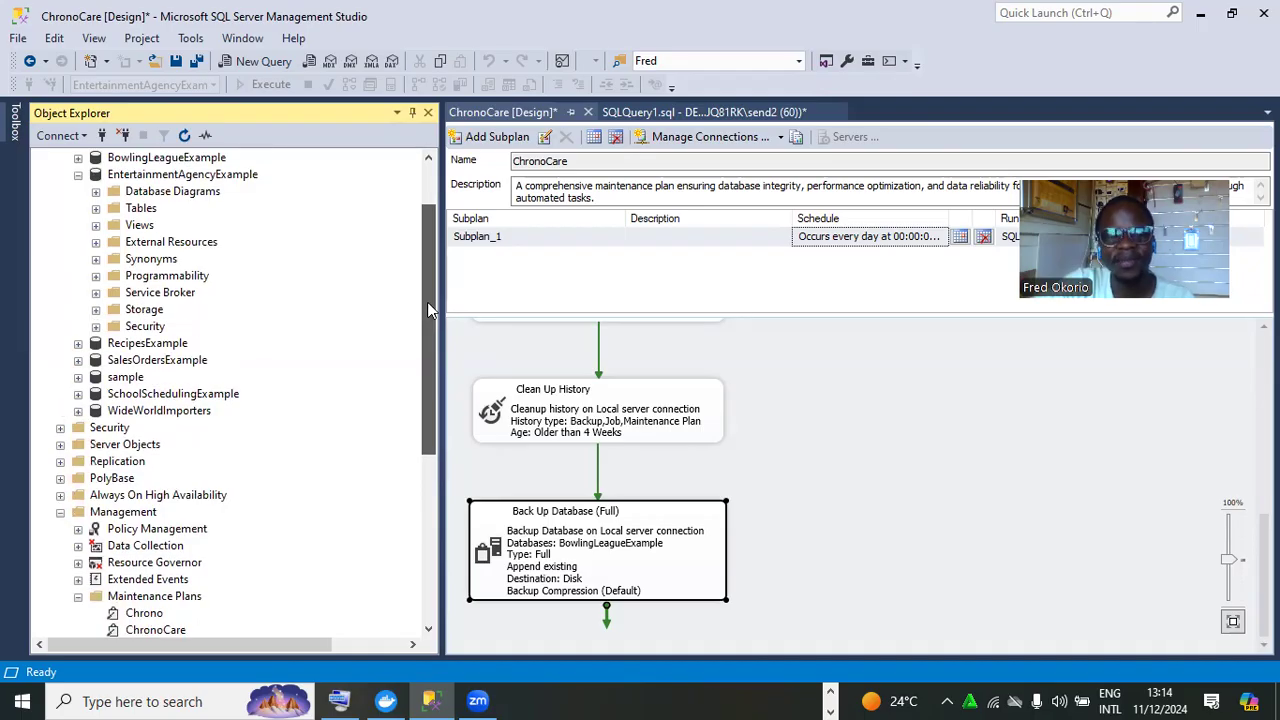
{"action": "left_click_drag", "start_coordinate": [427, 310], "coordinate": [427, 288]}
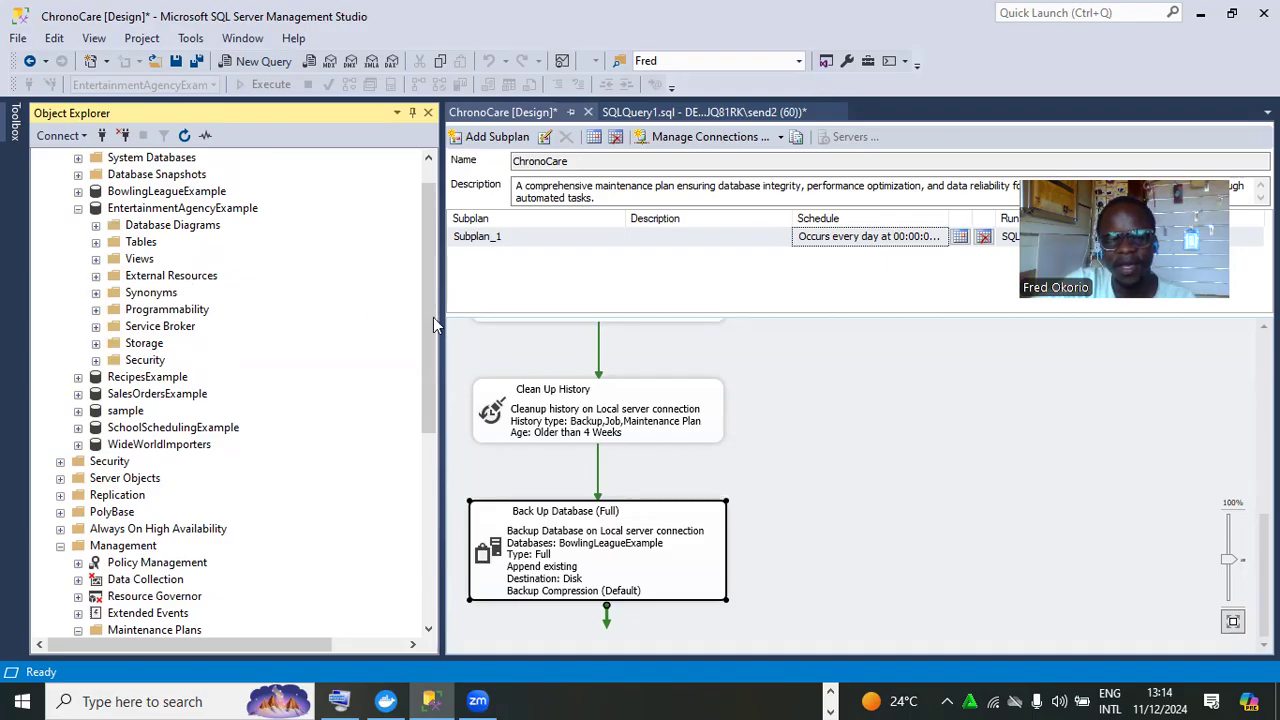
{"action": "left_click_drag", "start_coordinate": [427, 325], "coordinate": [485, 600]}
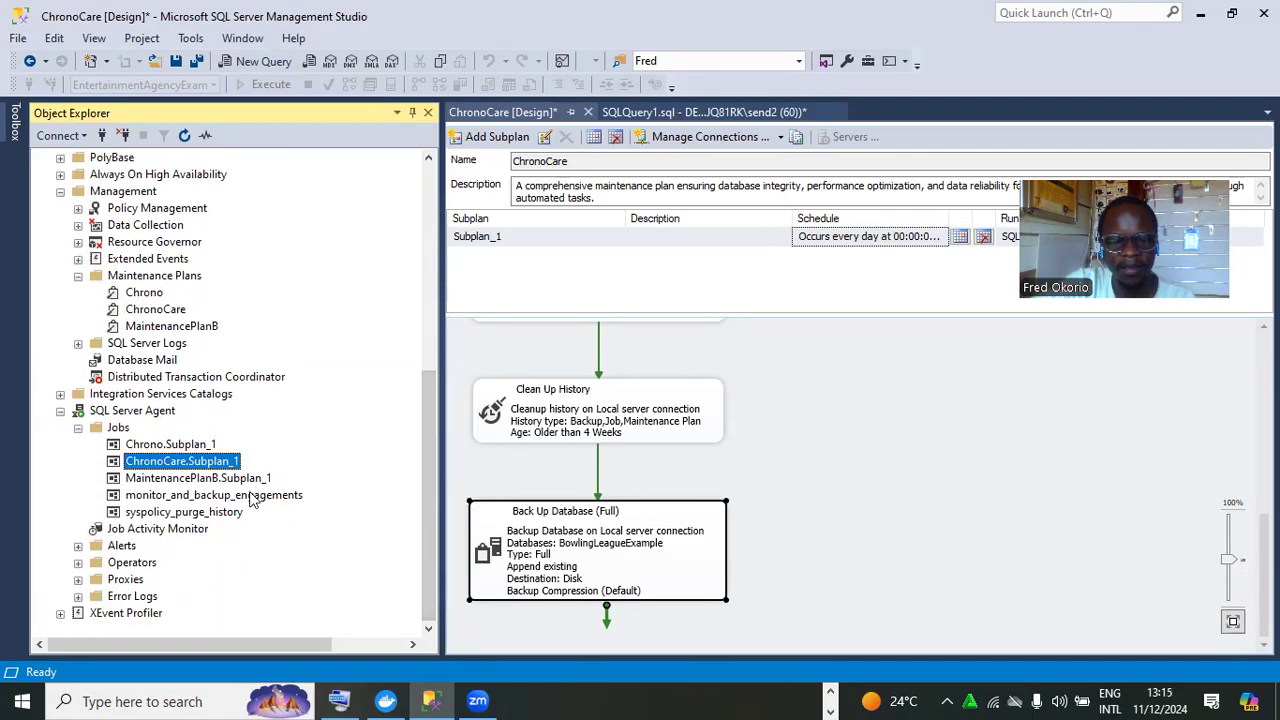
{"action": "left_click_drag", "start_coordinate": [435, 480], "coordinate": [433, 242]}
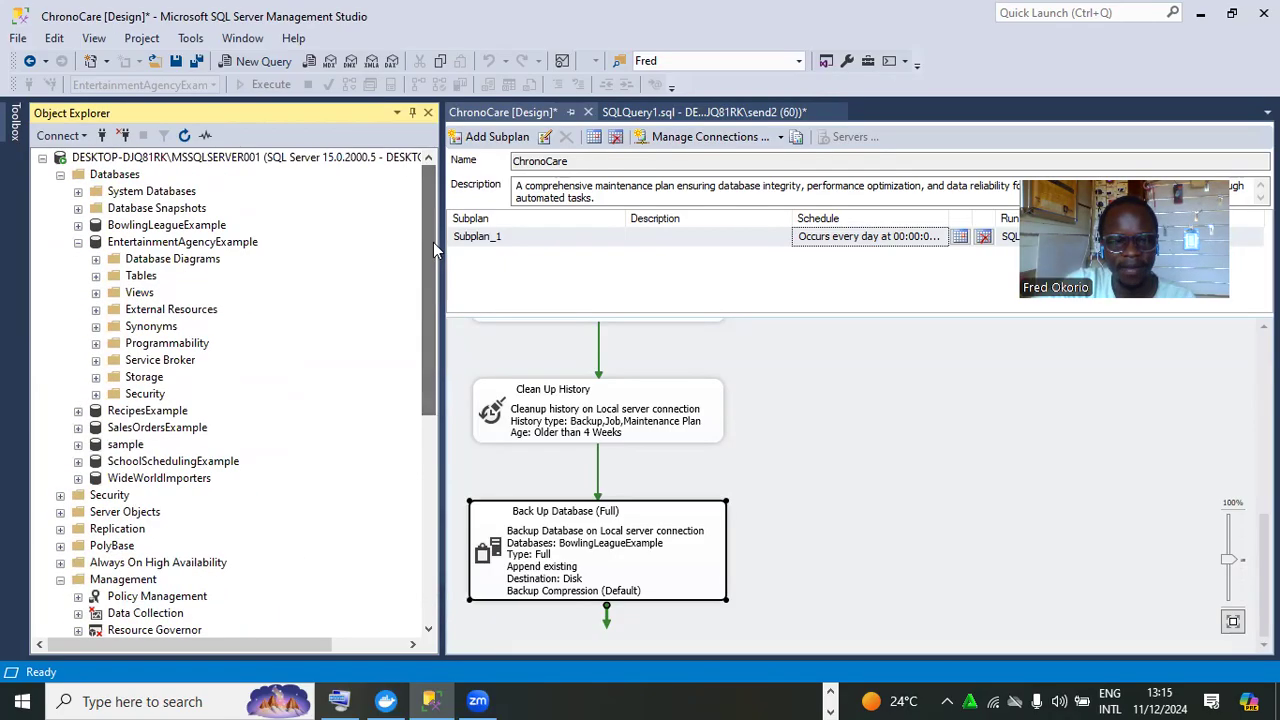
{"action": "left_click", "coordinate": [96, 277]}
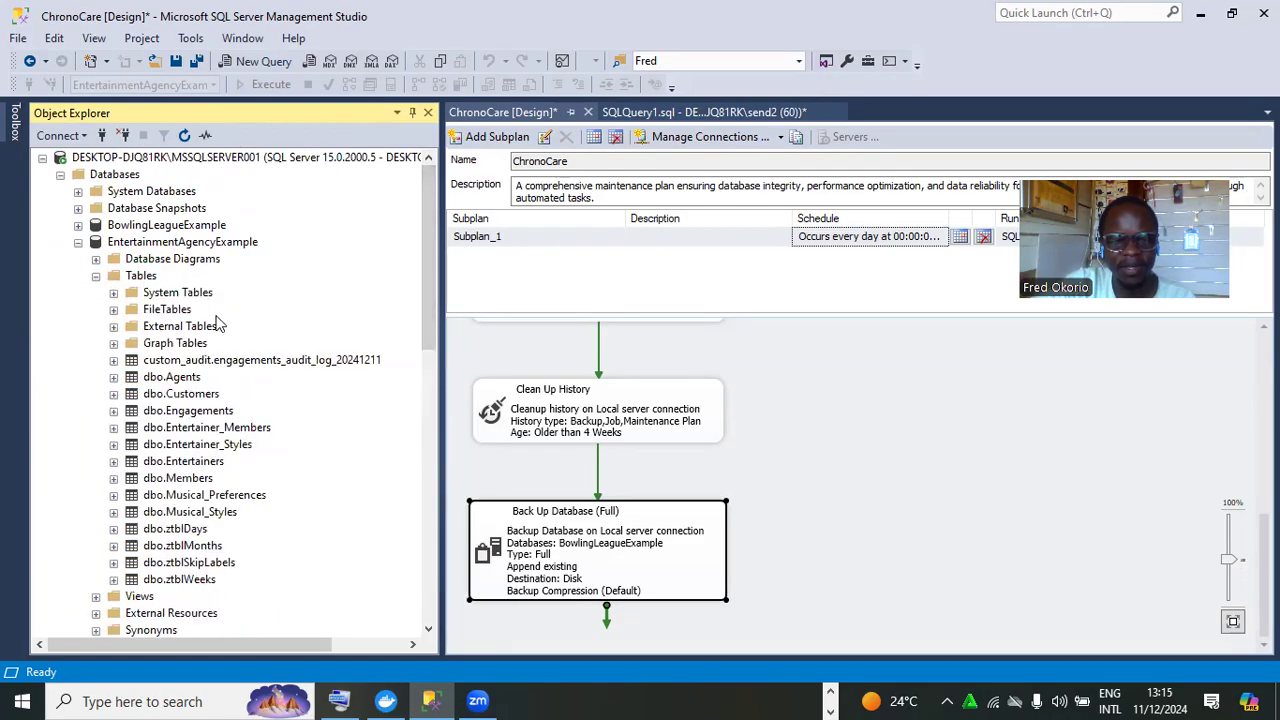
{"action": "left_click", "coordinate": [214, 418]}
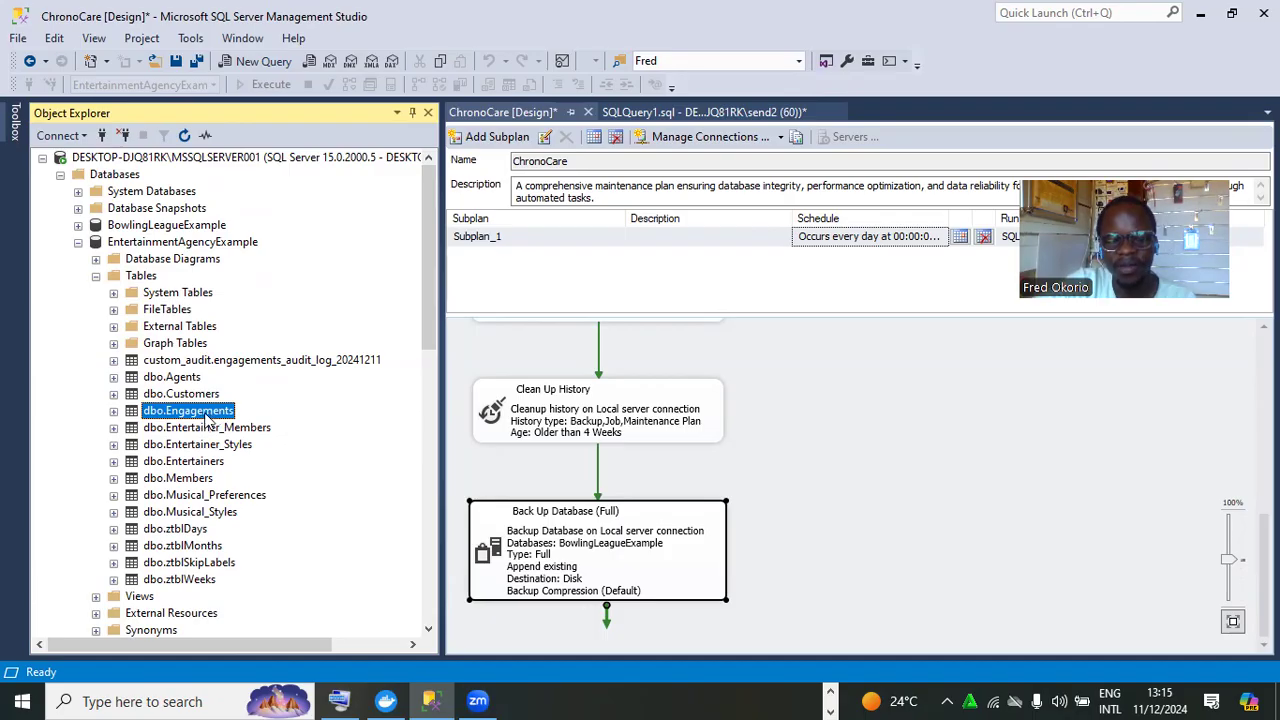
Collapse the database and select monitor_and_backup_engagements under SQL Server Agent Jobs
{"action": "left_click", "coordinate": [97, 277]}
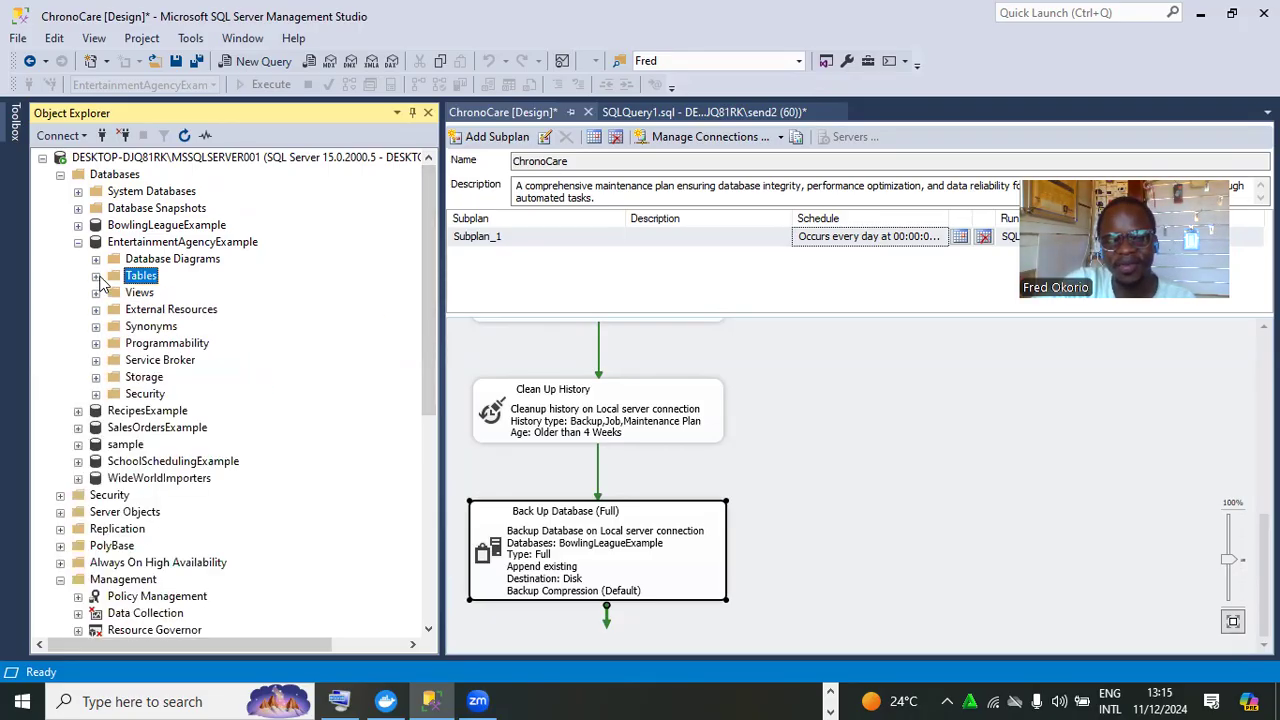
{"action": "left_click", "coordinate": [78, 243]}
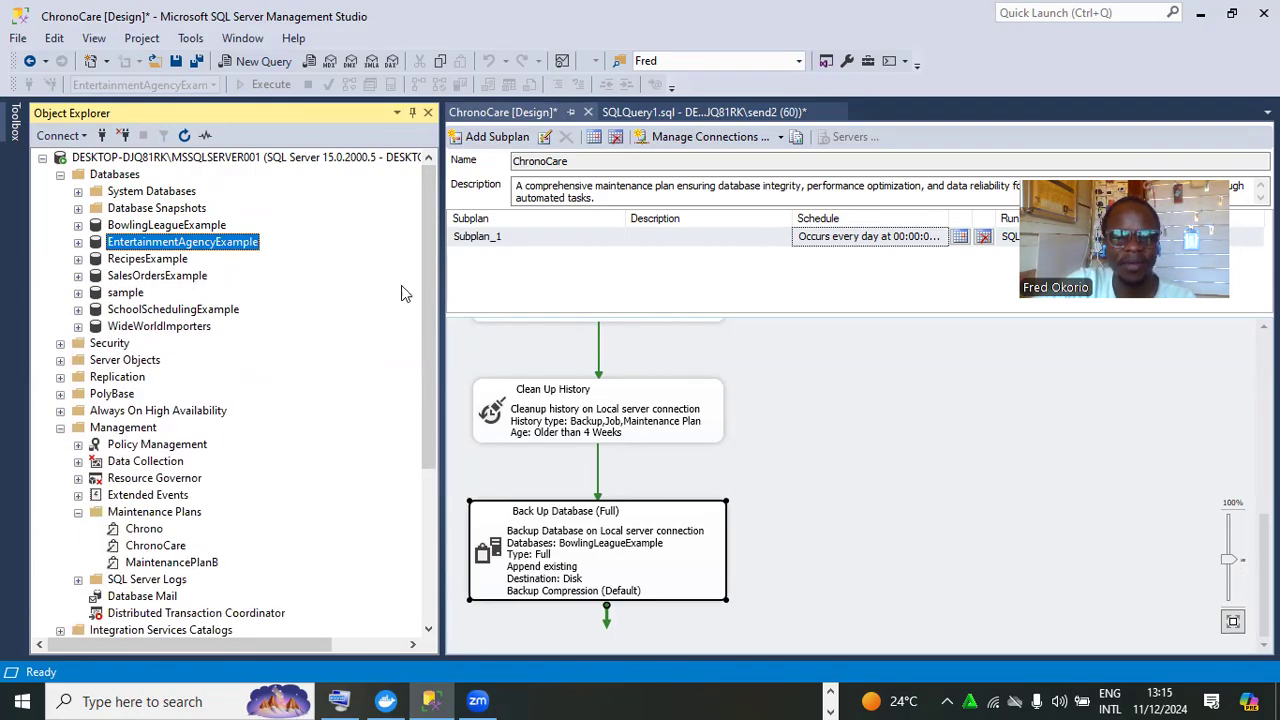
{"action": "scroll", "coordinate": [433, 358], "scroll_direction": "down", "scroll_amount": 5}
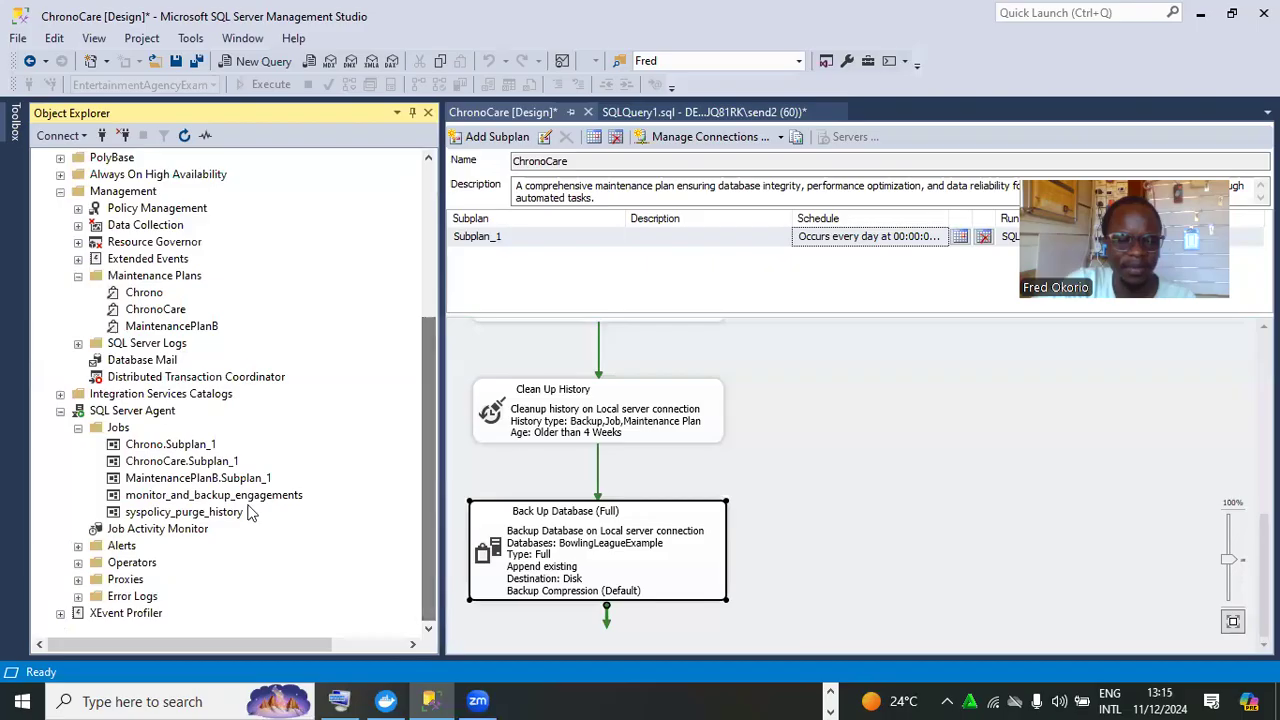
{"action": "left_click", "coordinate": [220, 498]}
Open the monitor_and_backup_engagements job's Properties at the Steps page
{"action": "right_click", "coordinate": [222, 505]}
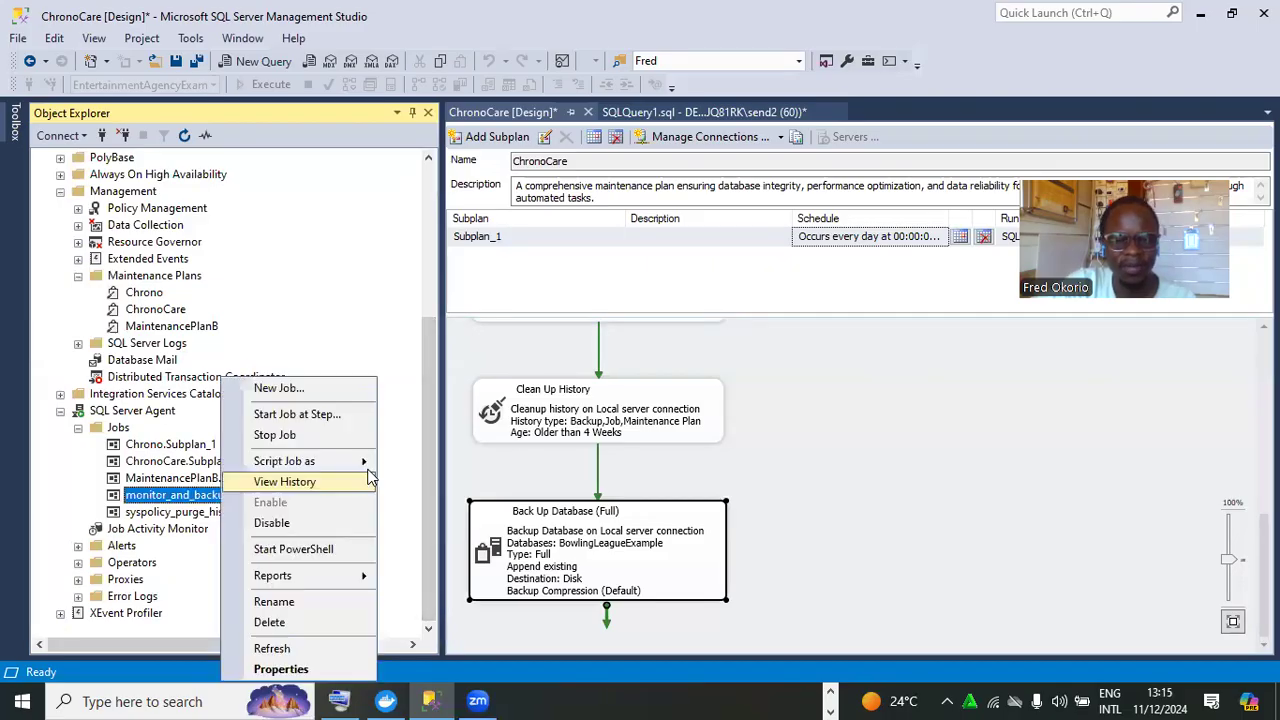
{"action": "left_click", "coordinate": [303, 672]}
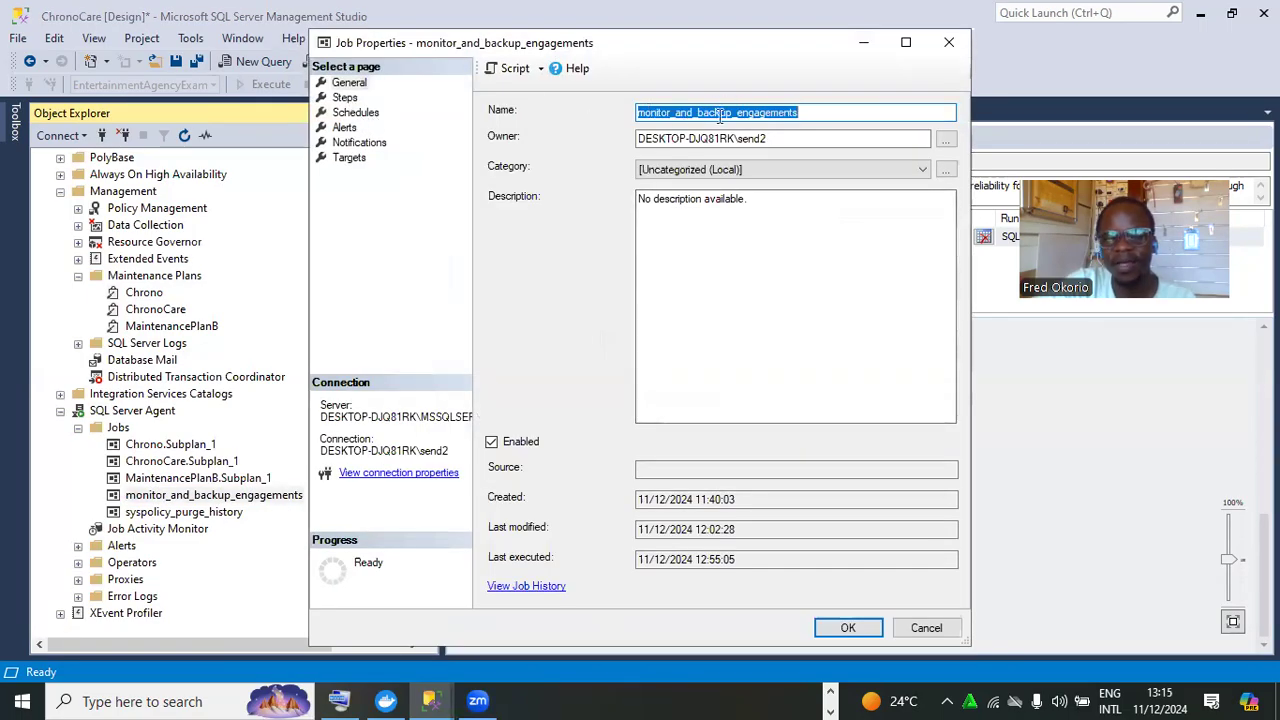
{"action": "left_click", "coordinate": [350, 98]}
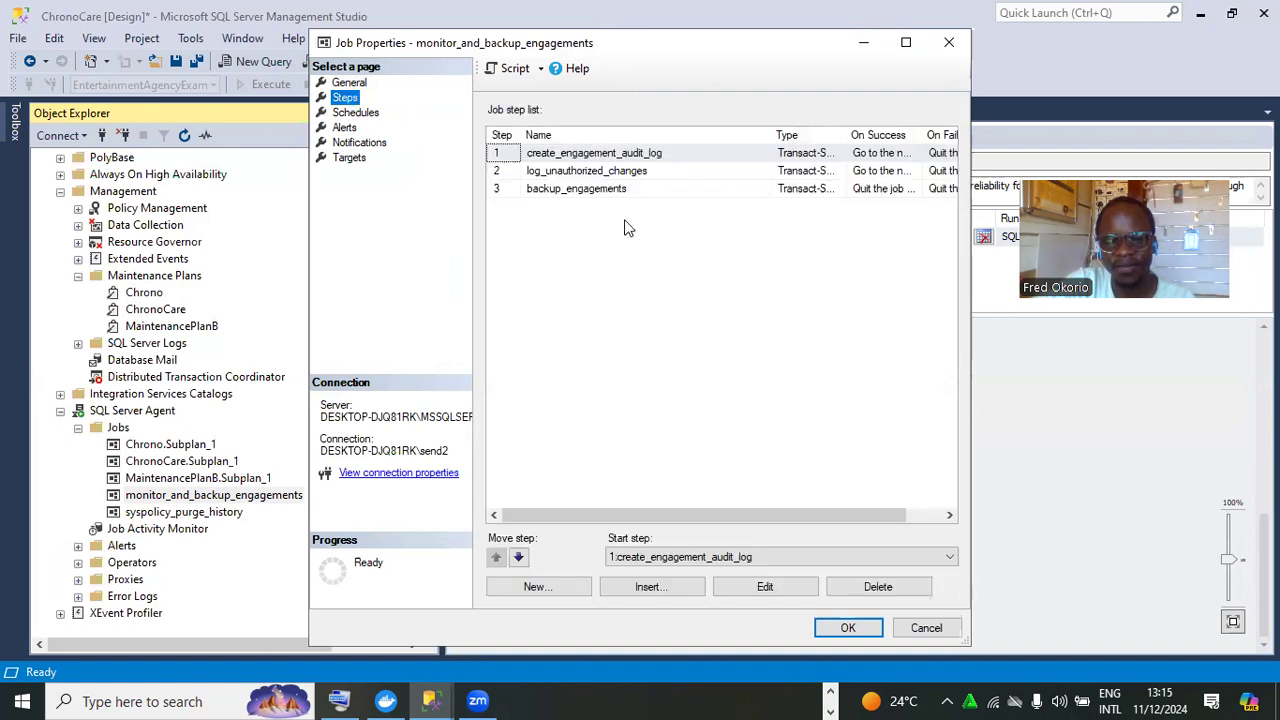
Inspect the create_engagement_audit_log step's DROP and CREATE TABLE script, then accept it
{"action": "left_click", "coordinate": [658, 154]}
{"action": "left_click", "coordinate": [793, 591]}
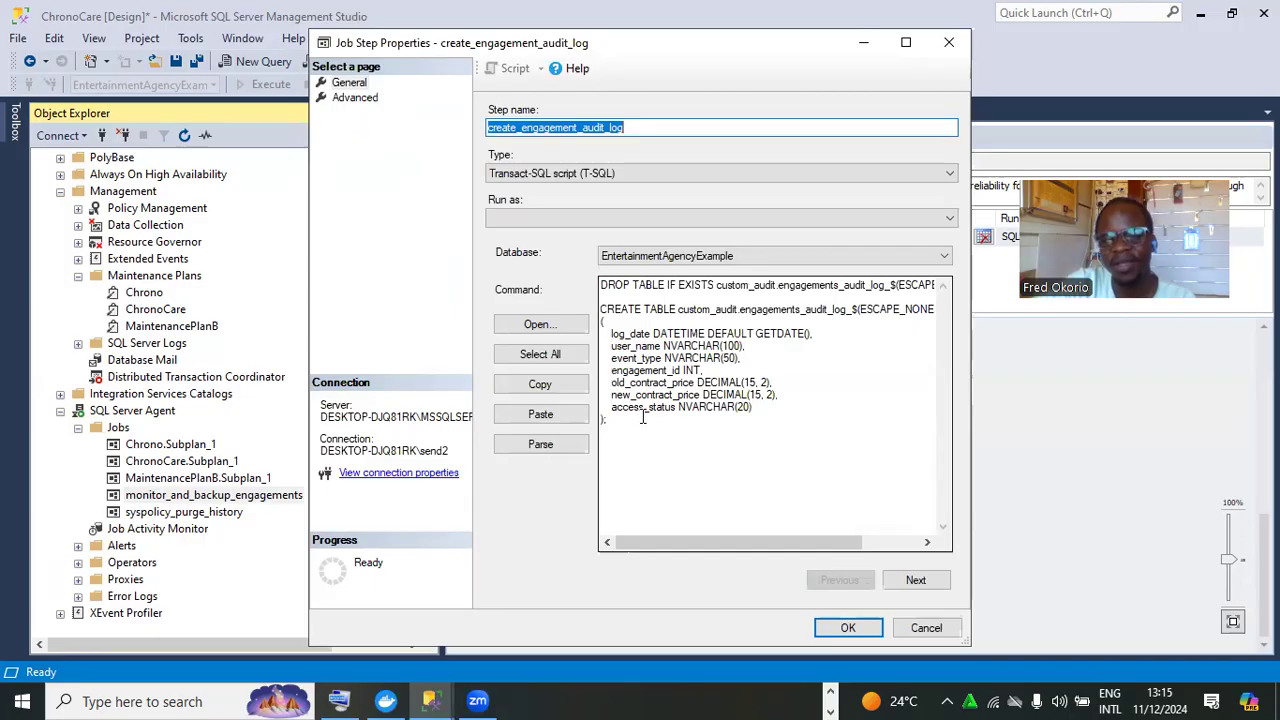
{"action": "left_click_drag", "start_coordinate": [643, 418], "coordinate": [603, 313]}
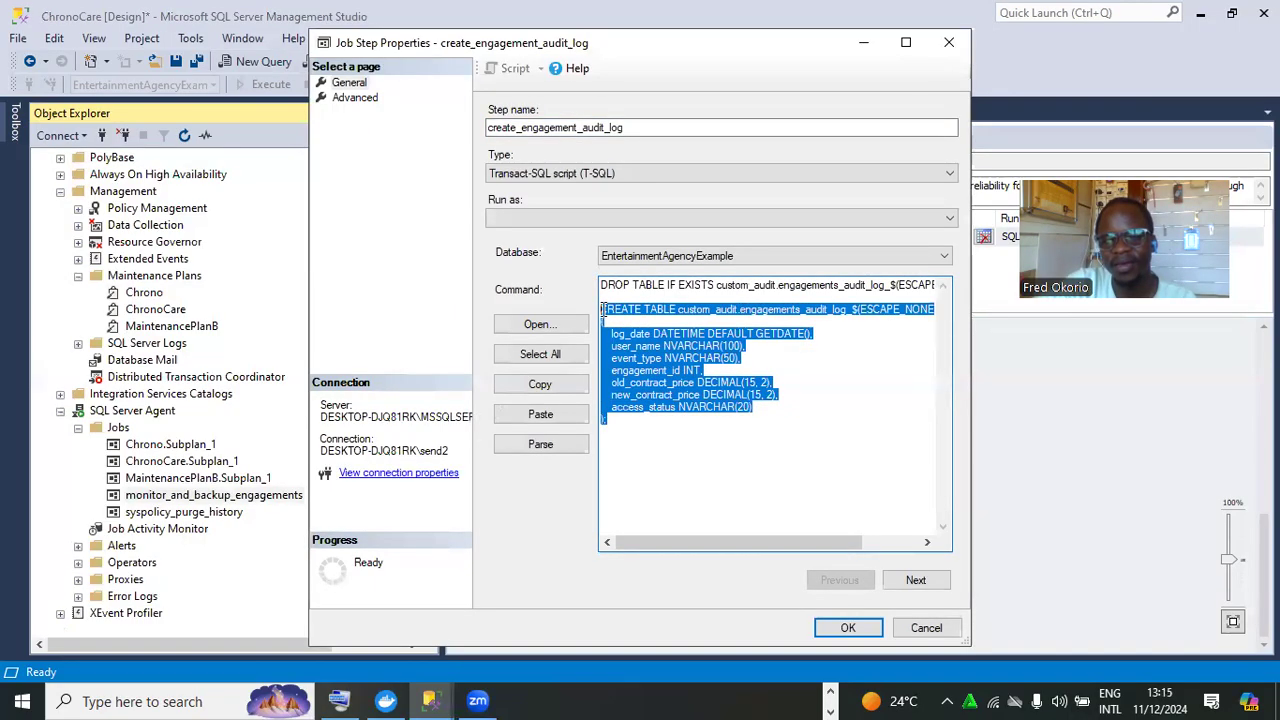
{"action": "double_click", "coordinate": [625, 284]}
{"action": "left_click", "coordinate": [625, 284]}
{"action": "double_click", "coordinate": [625, 284]}
{"action": "left_click", "coordinate": [625, 284]}
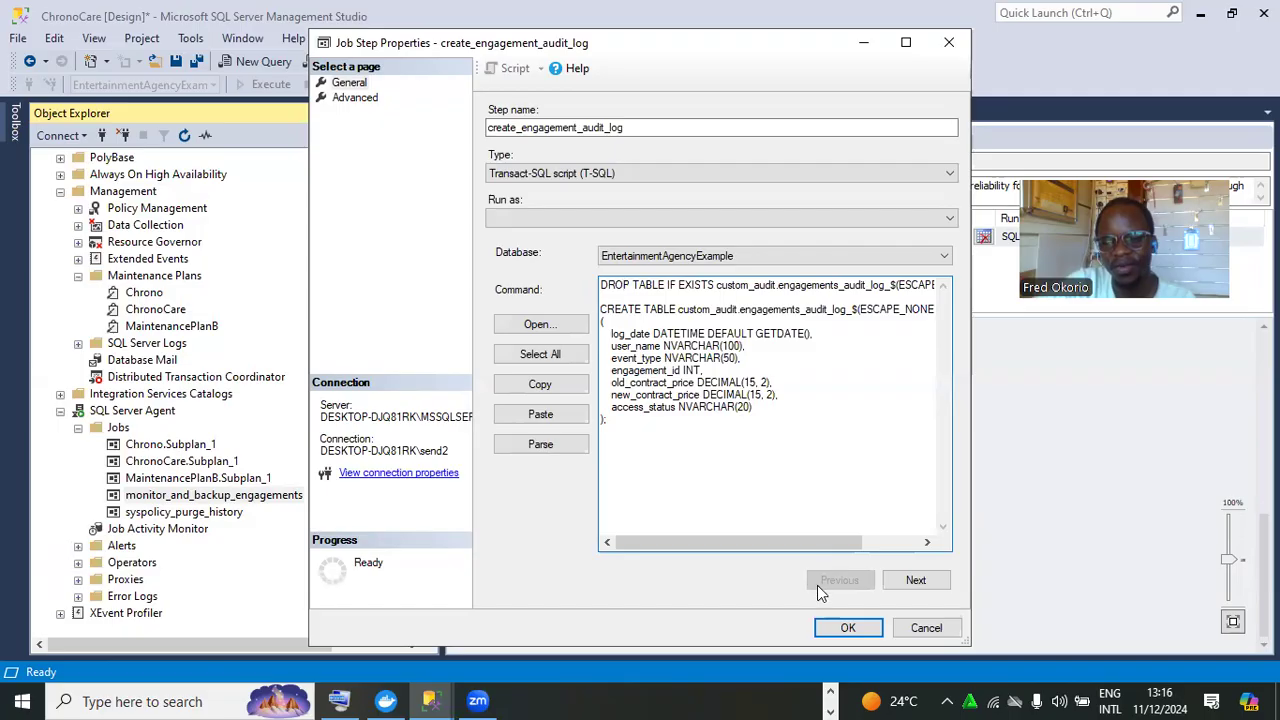
{"action": "left_click", "coordinate": [822, 626]}
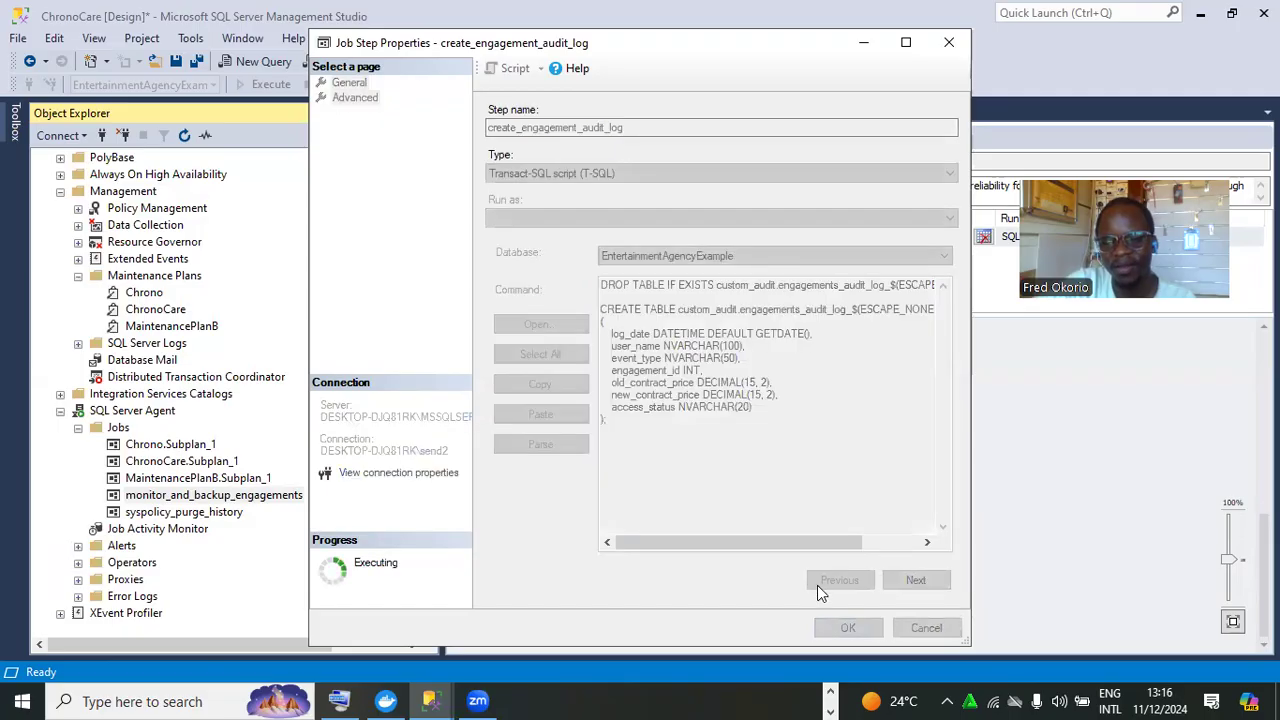
{"action": "left_click", "coordinate": [592, 170]}
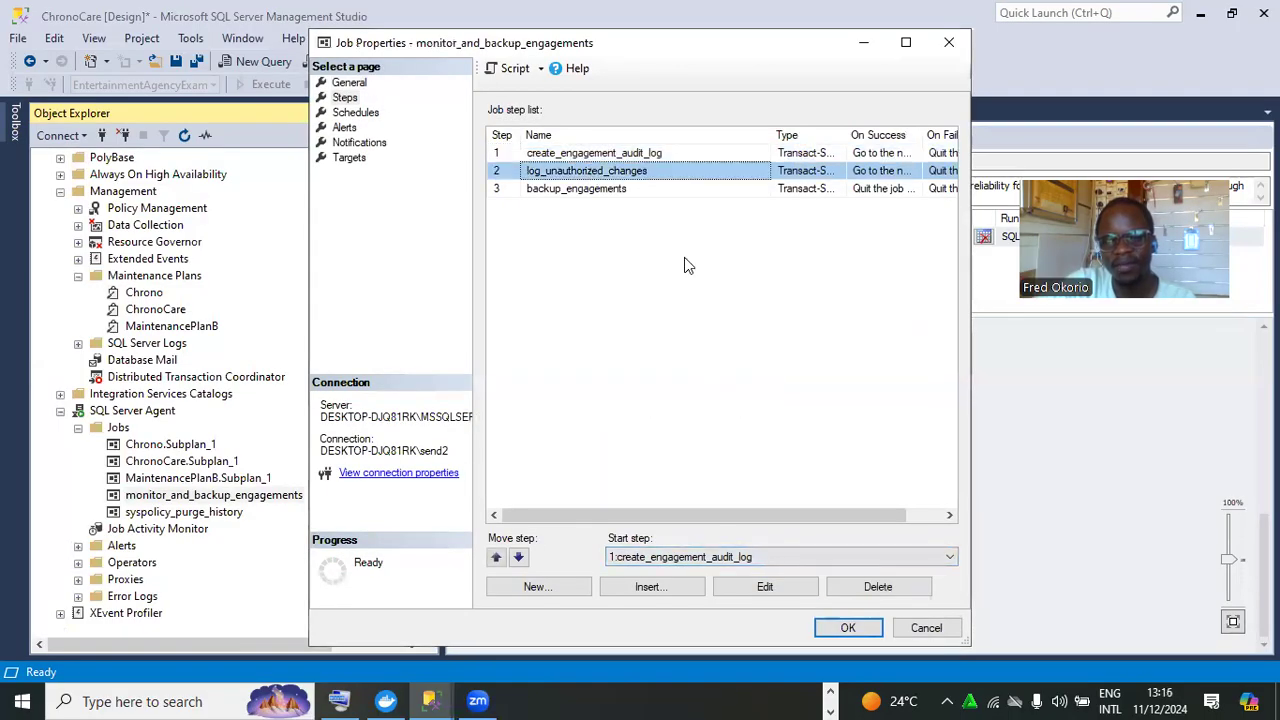
{"action": "left_click", "coordinate": [800, 592]}
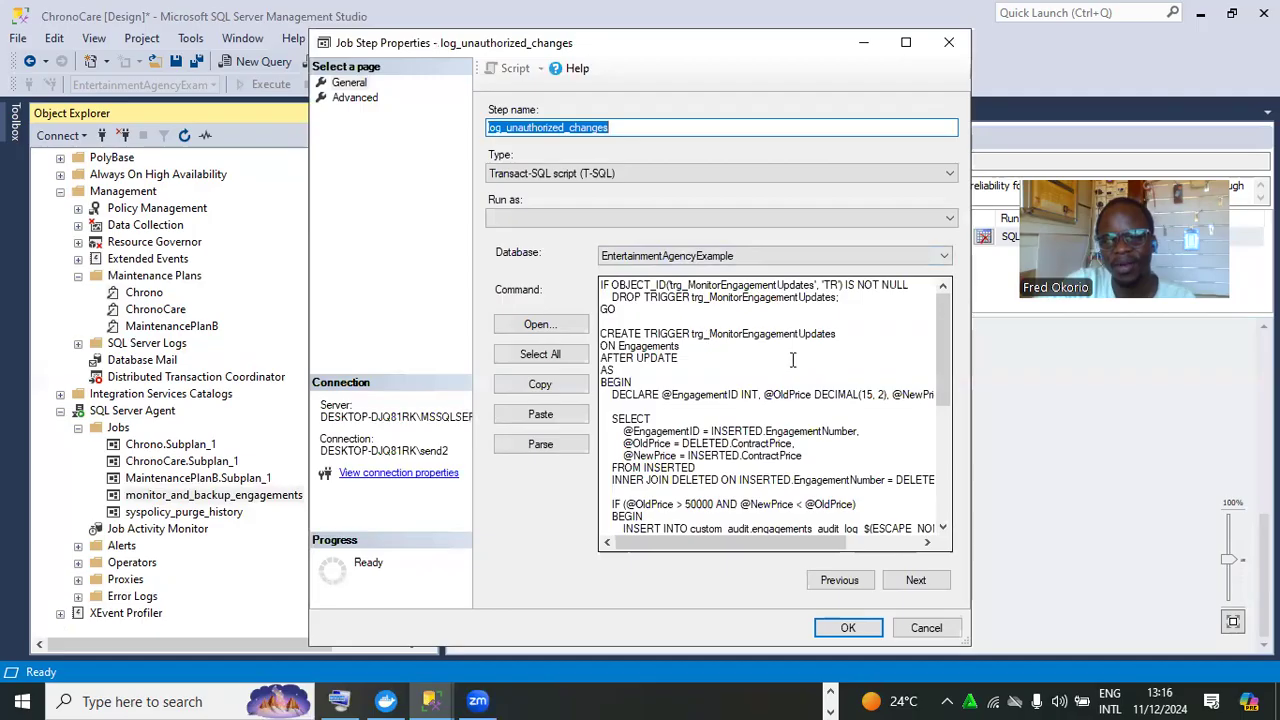
{"action": "left_click_drag", "start_coordinate": [943, 338], "coordinate": [952, 467]}
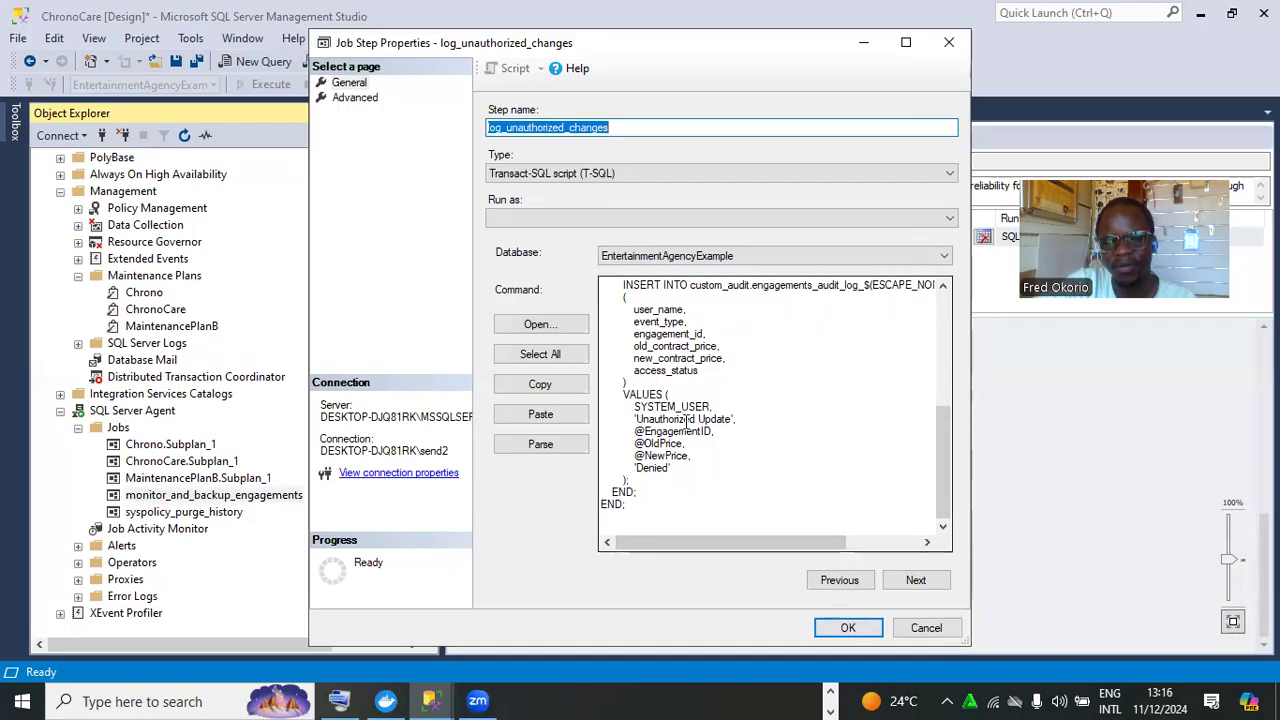
{"action": "left_click", "coordinate": [356, 98]}
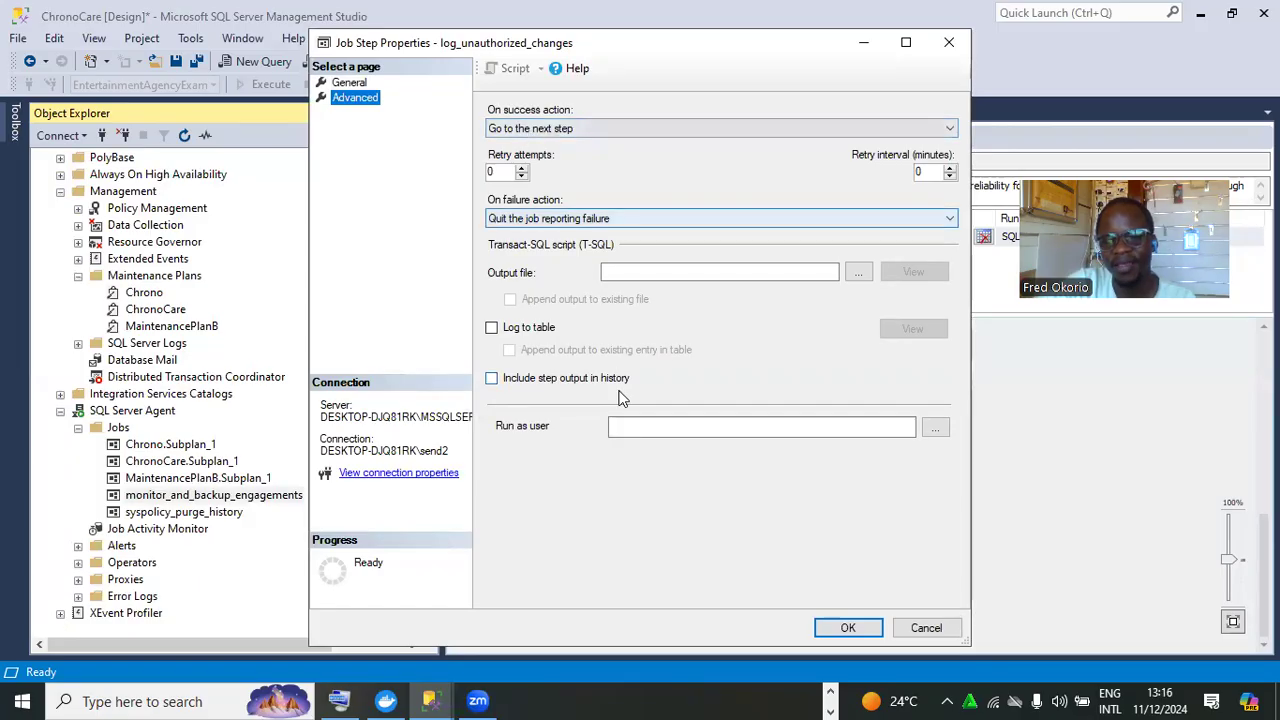
{"action": "key", "text": "Return"}
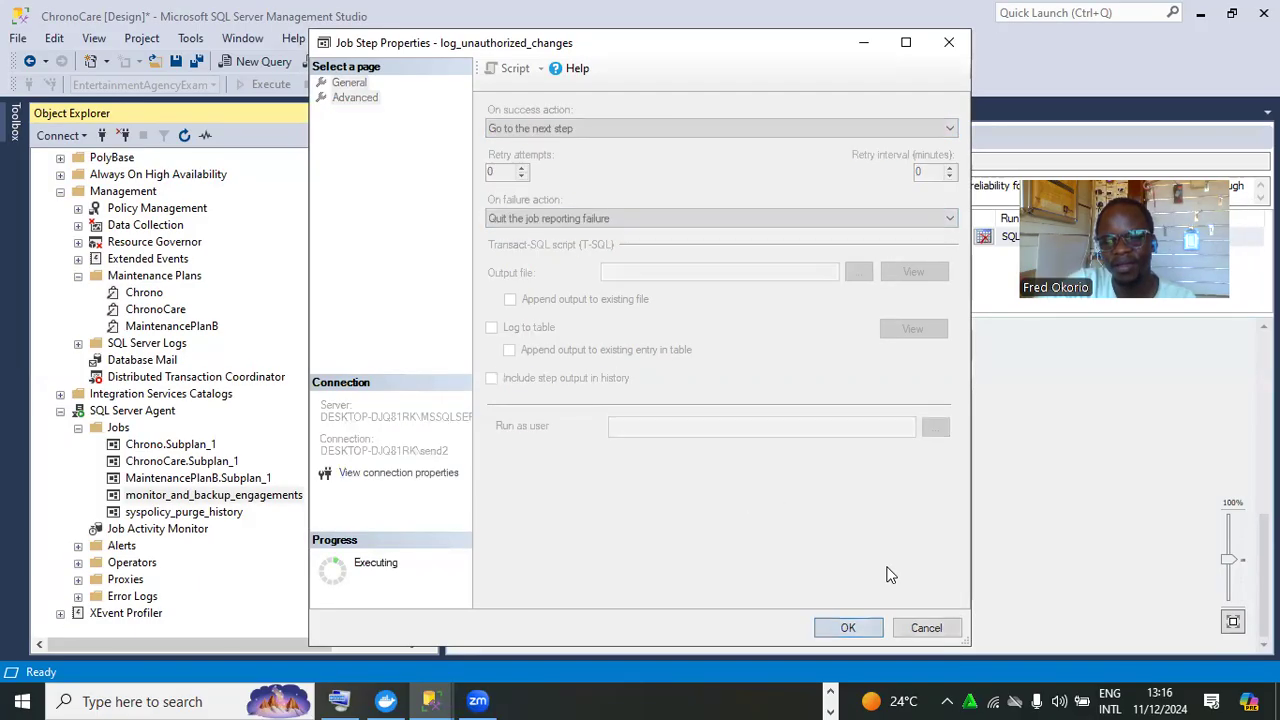
{"action": "left_click", "coordinate": [584, 195]}
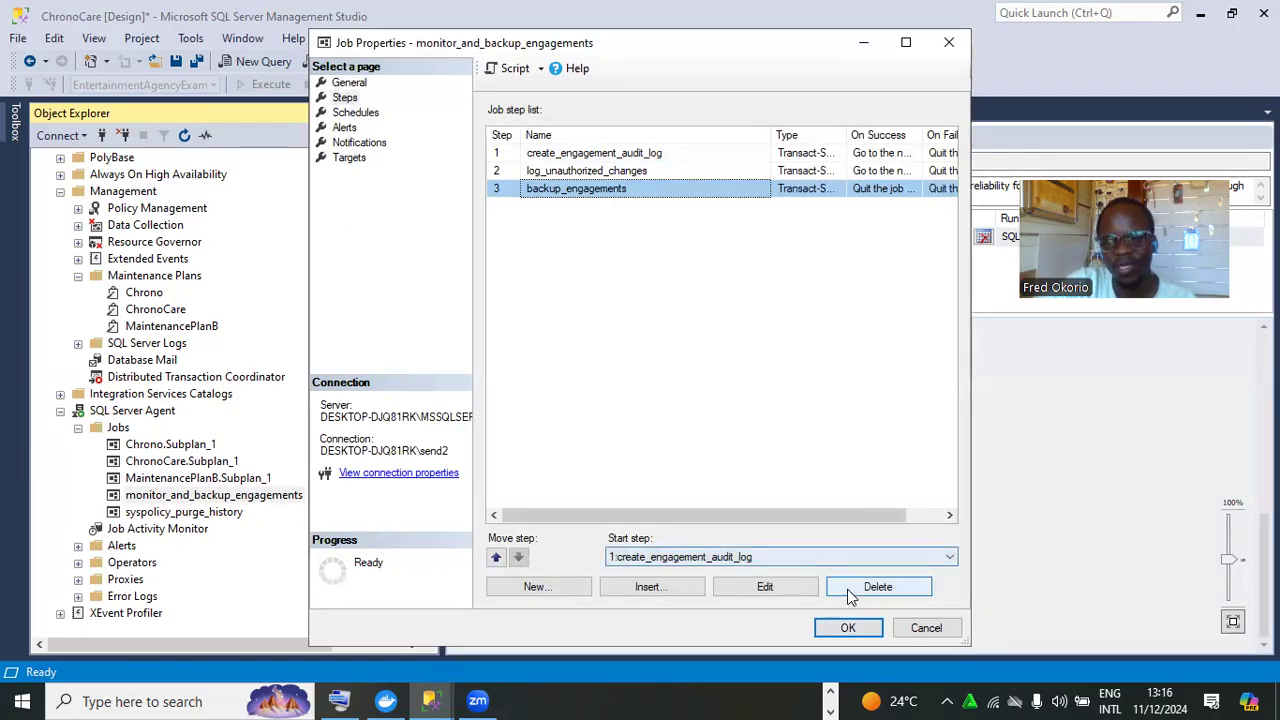
Check the backup_engagements step's Advanced success/failure actions, then OK the step and the job properties
{"action": "left_click", "coordinate": [798, 590]}
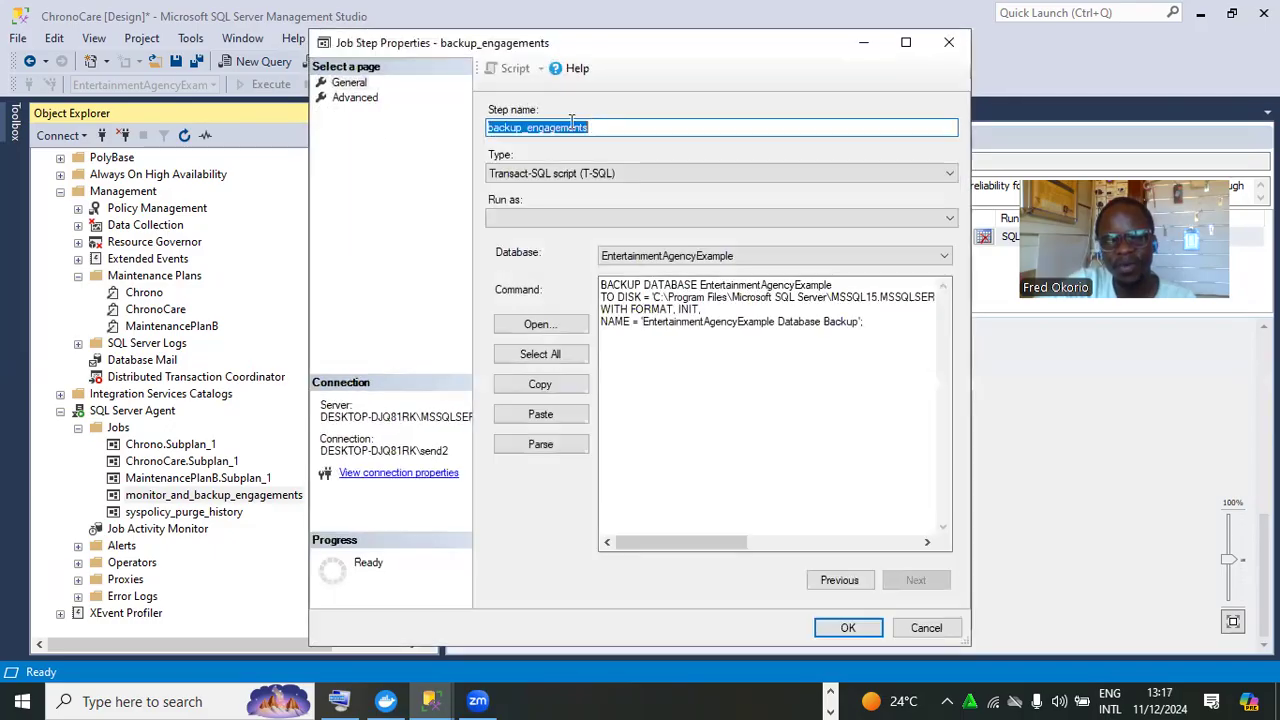
{"action": "left_click", "coordinate": [355, 99]}
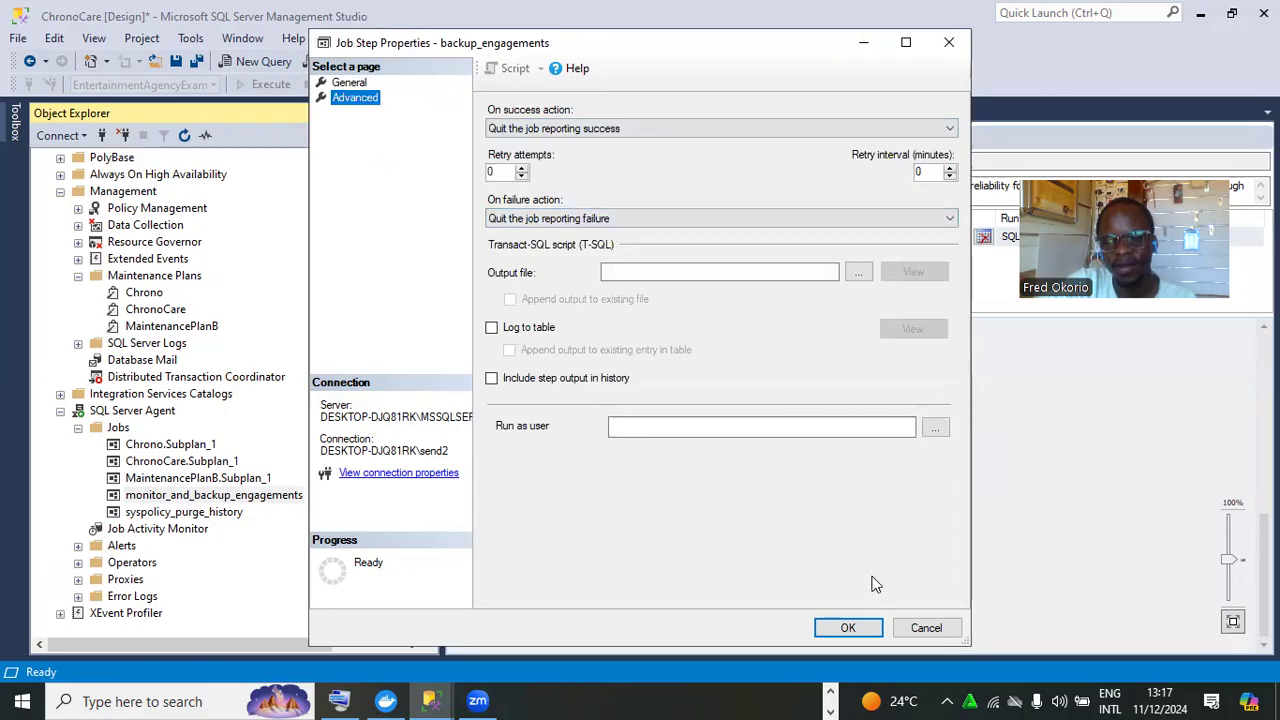
{"action": "left_click", "coordinate": [848, 627]}
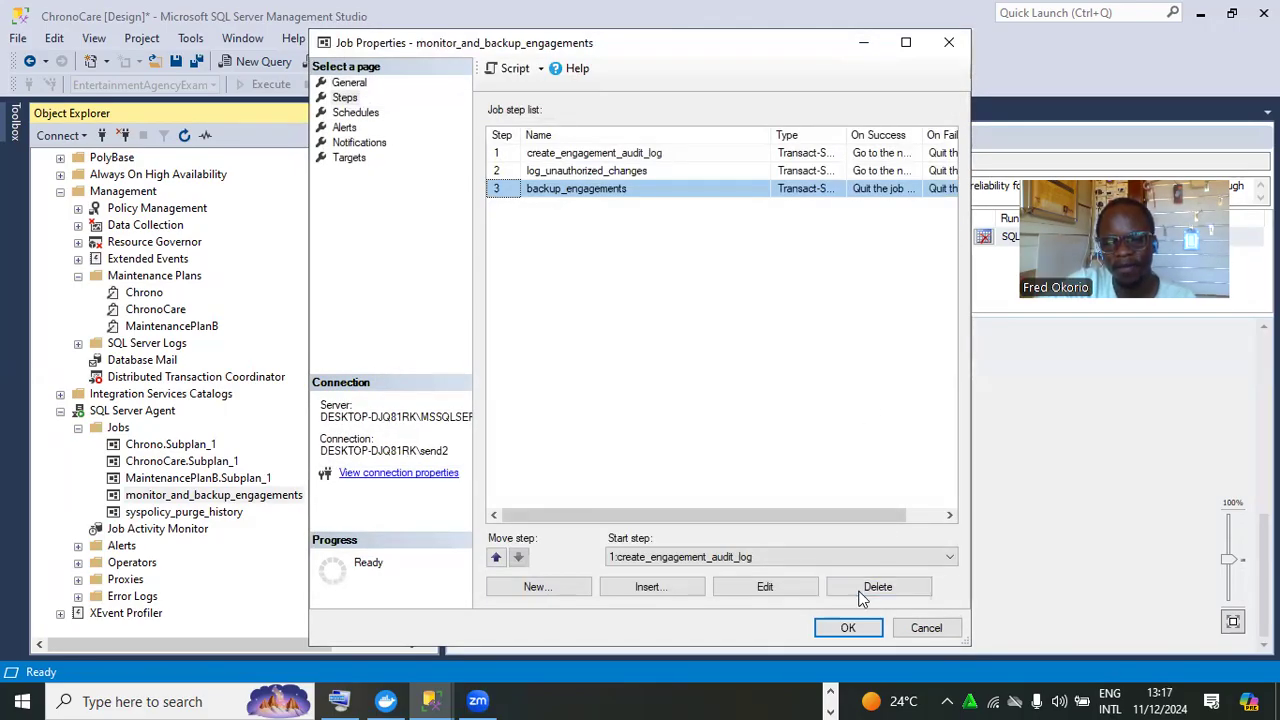
{"action": "left_click", "coordinate": [848, 627]}
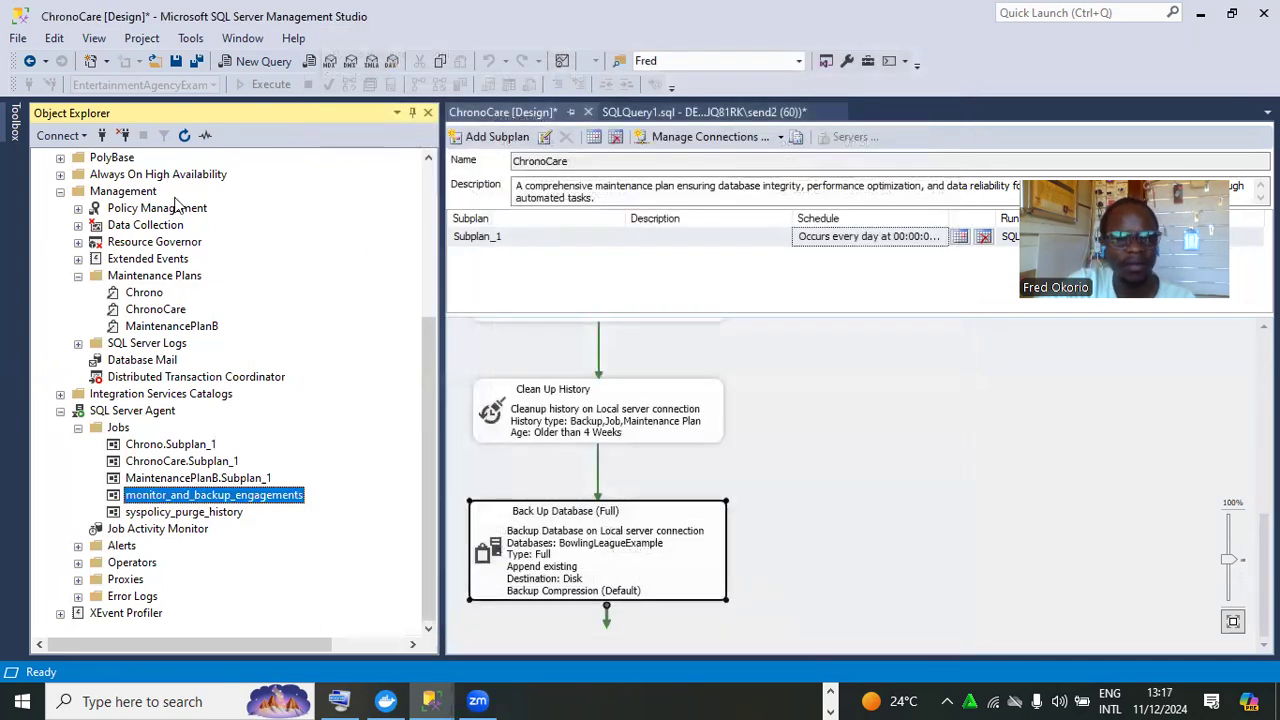
Stop the MSSQL$MSSQLSERVER001 service on the local server, also stopping the dependent Agent service
{"action": "scroll", "coordinate": [422, 407], "scroll_direction": "up", "scroll_amount": 5}
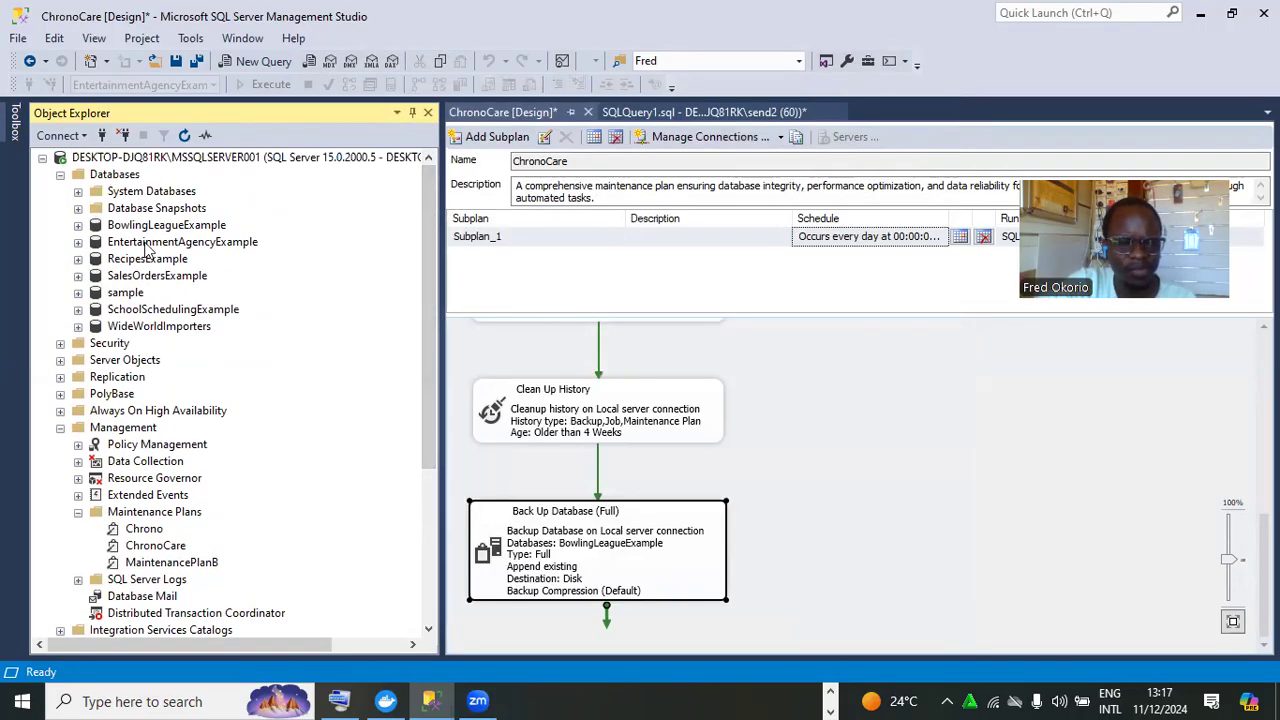
{"action": "left_click", "coordinate": [146, 244]}
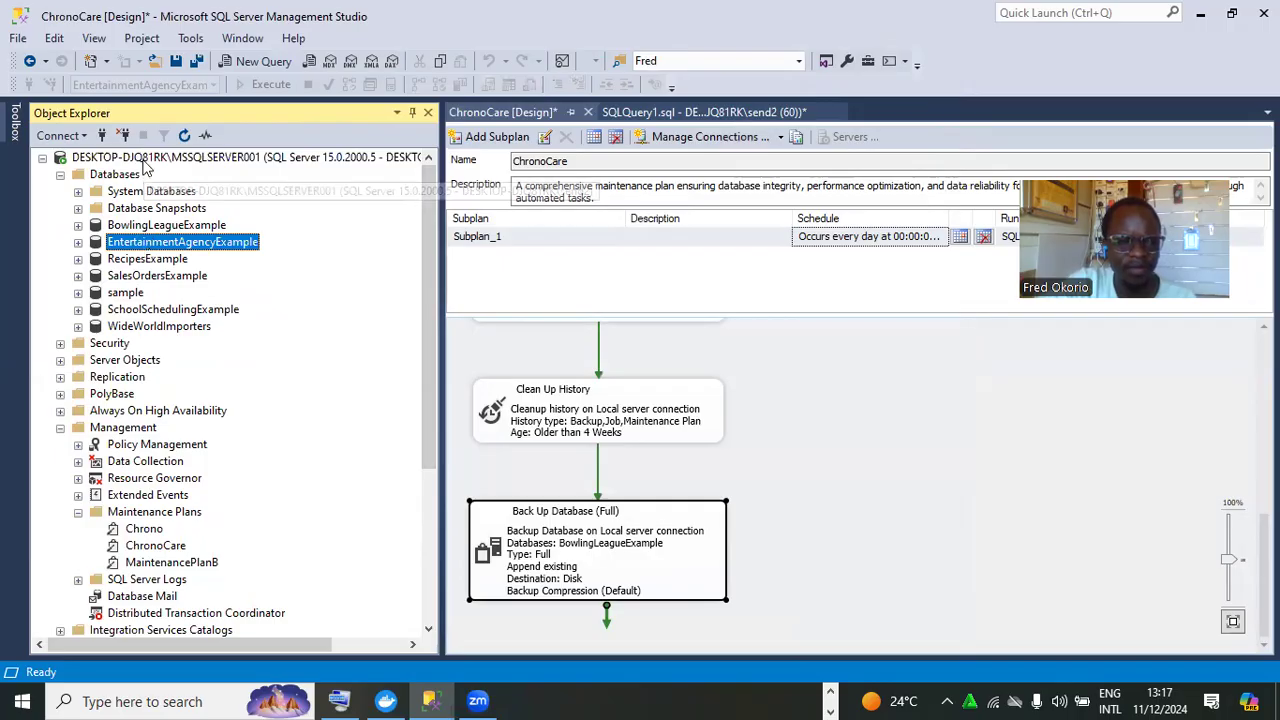
{"action": "left_click", "coordinate": [145, 163]}
{"action": "right_click", "coordinate": [145, 165]}
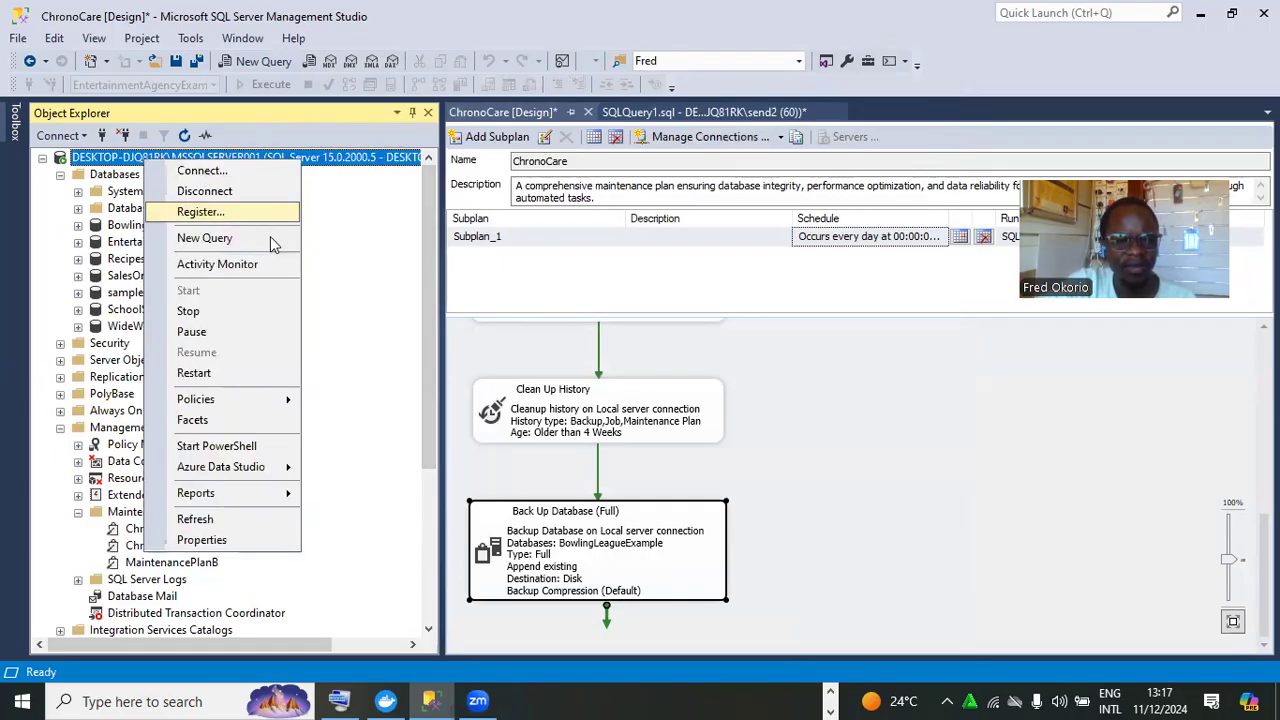
{"action": "left_click", "coordinate": [267, 313]}
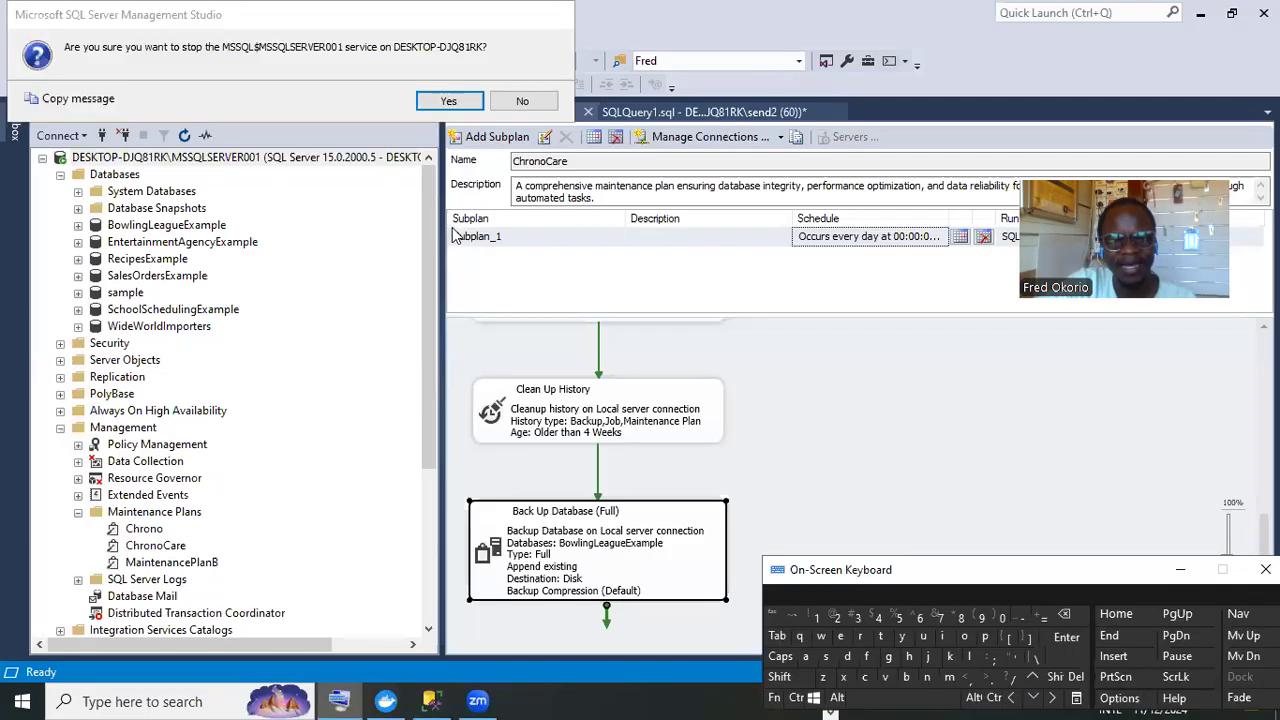
{"action": "left_click", "coordinate": [448, 101]}
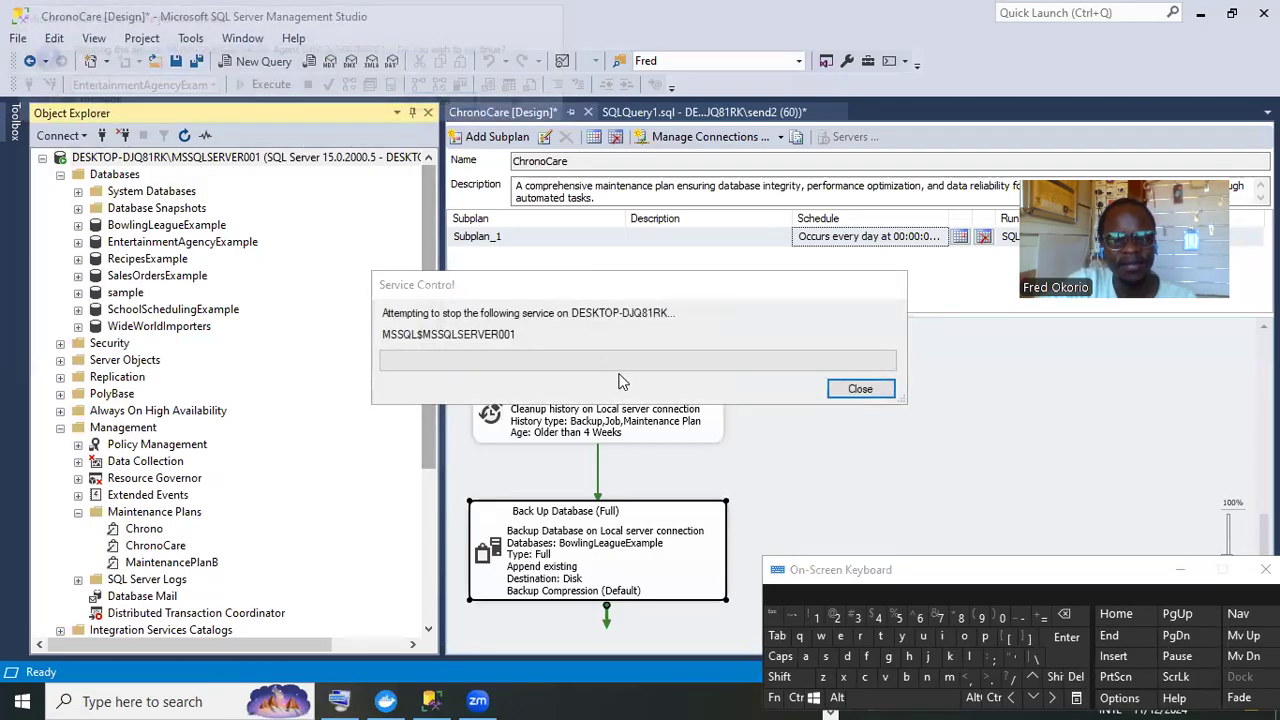
{"action": "left_click", "coordinate": [476, 110]}
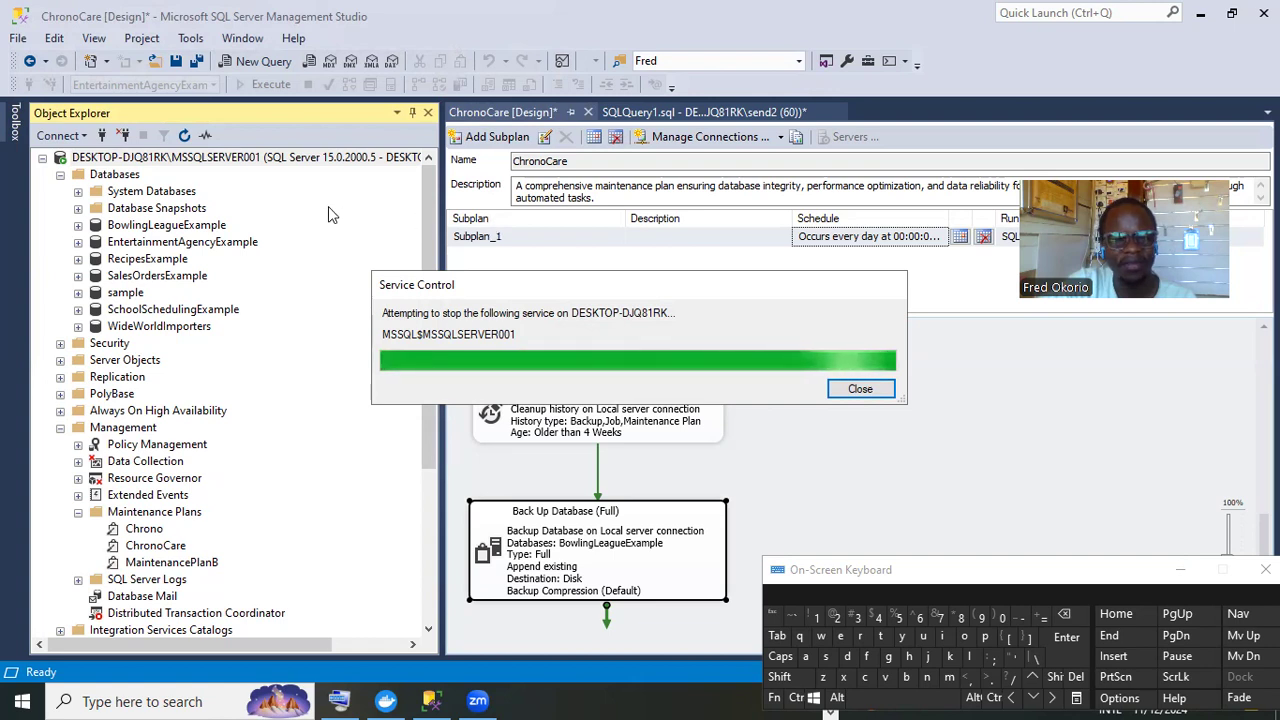
Start the local SQL Server service again and confirm
{"action": "right_click", "coordinate": [276, 172]}
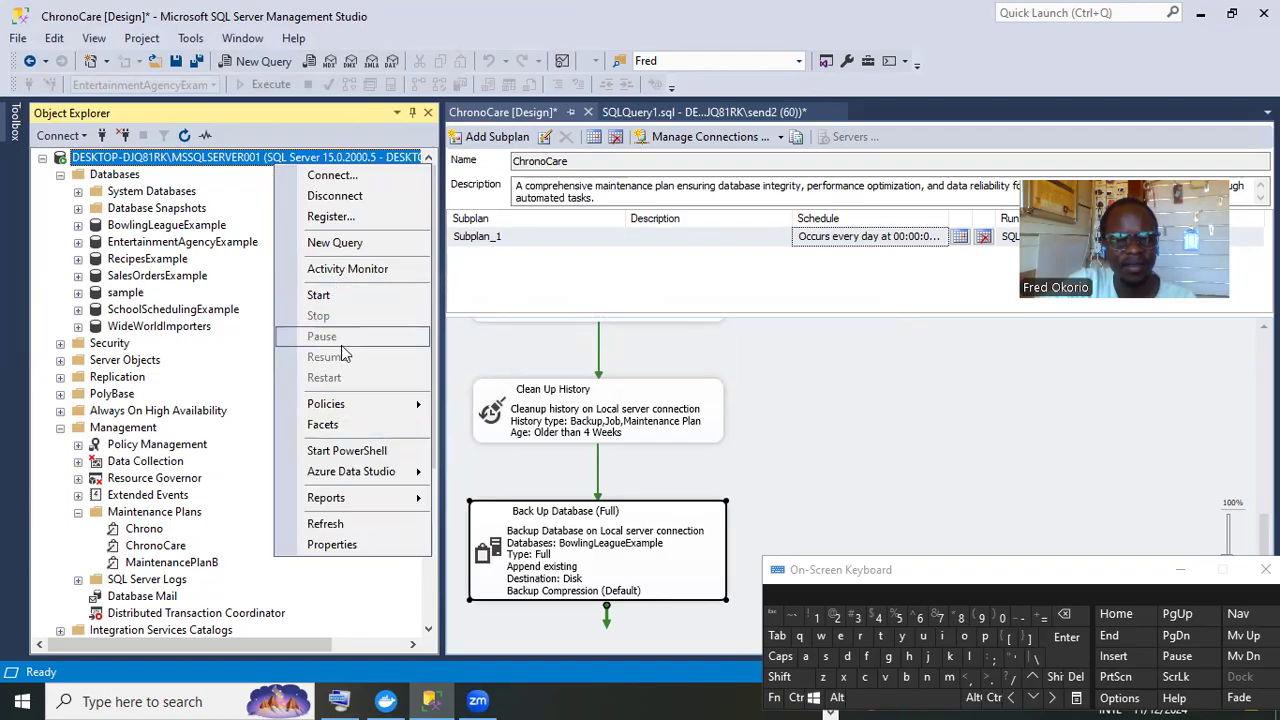
{"action": "left_click", "coordinate": [328, 292]}
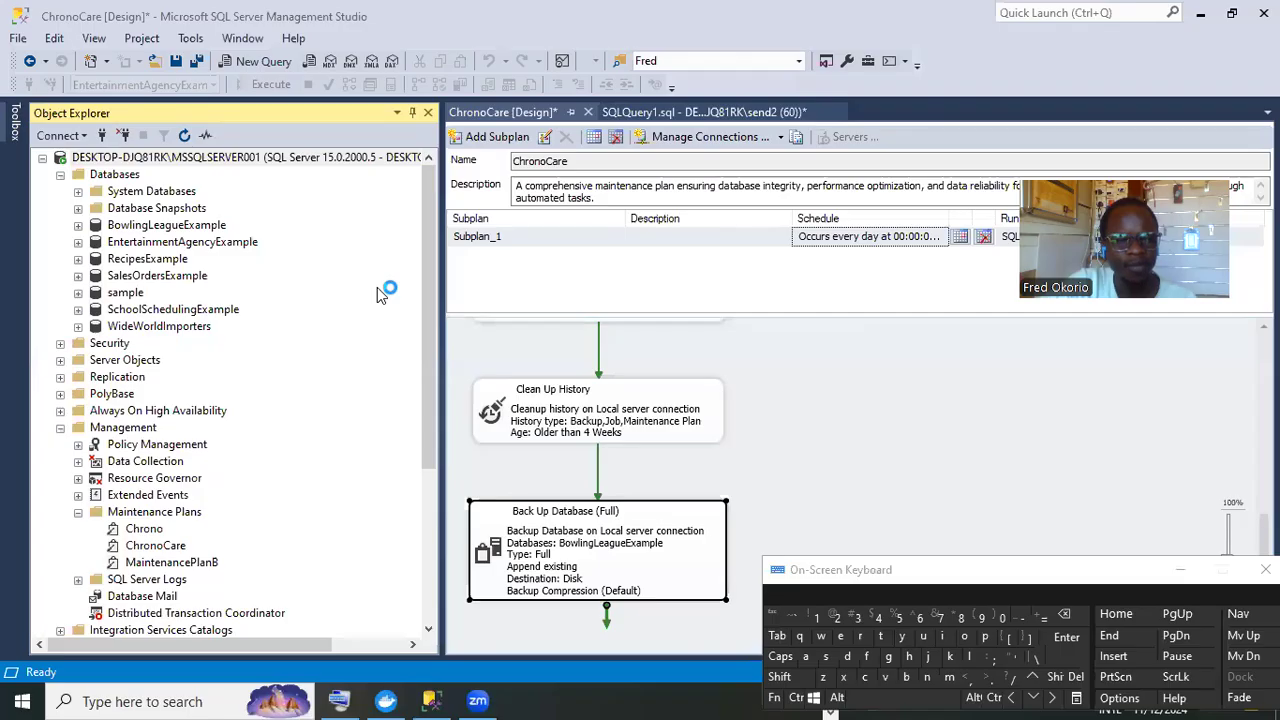
{"action": "left_click", "coordinate": [450, 100]}
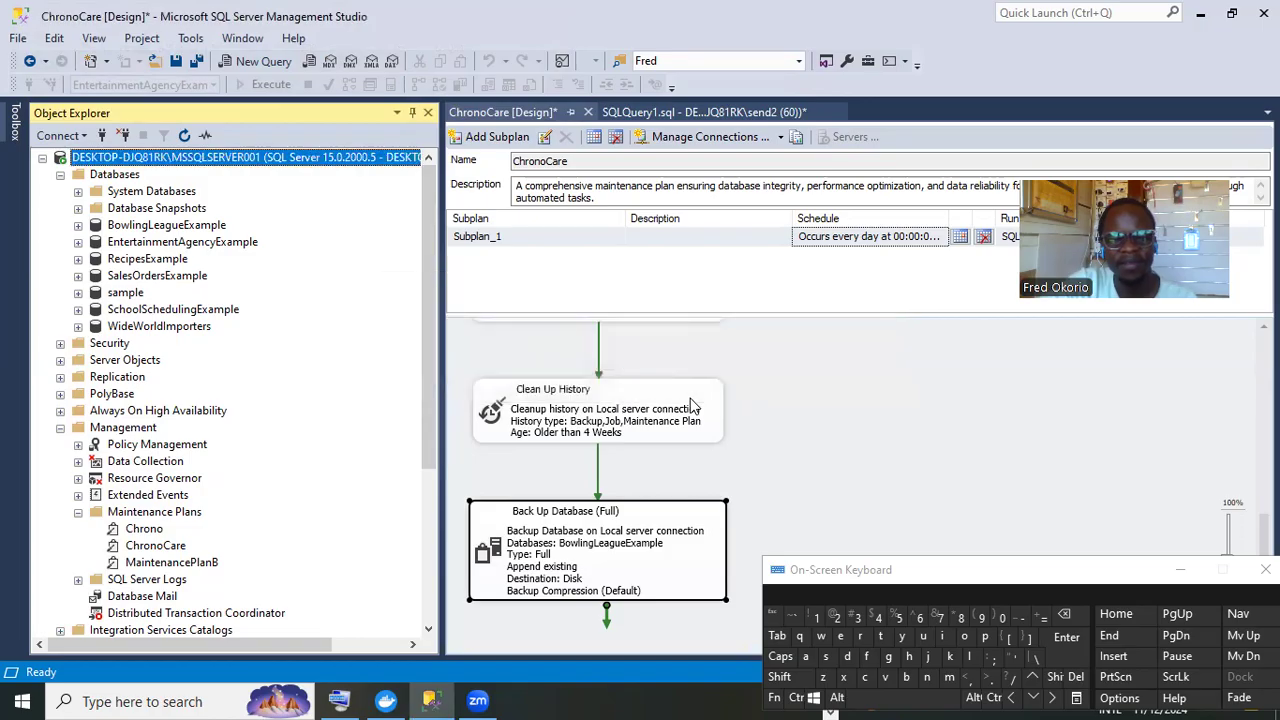
Scroll Object Explorer and bring up the actions for the EntertainmentAgencyExample database
{"action": "left_click_drag", "start_coordinate": [429, 364], "coordinate": [363, 513]}
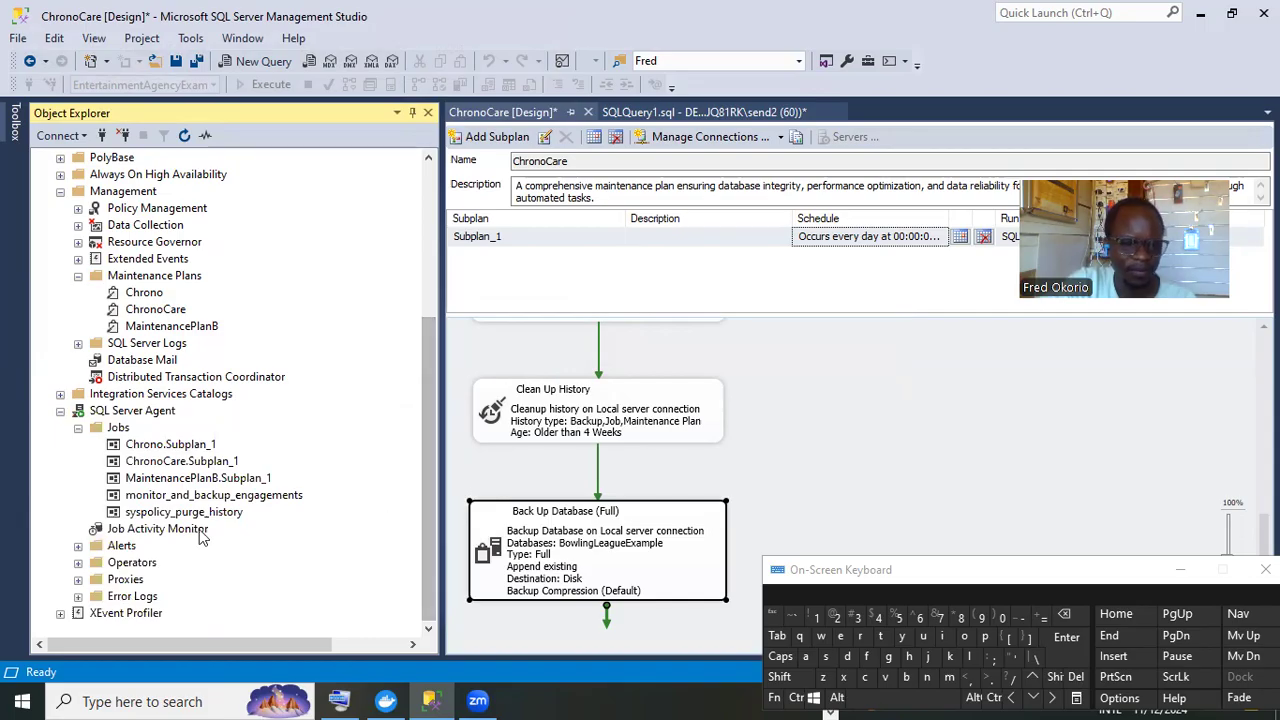
{"action": "left_click_drag", "start_coordinate": [435, 428], "coordinate": [442, 190]}
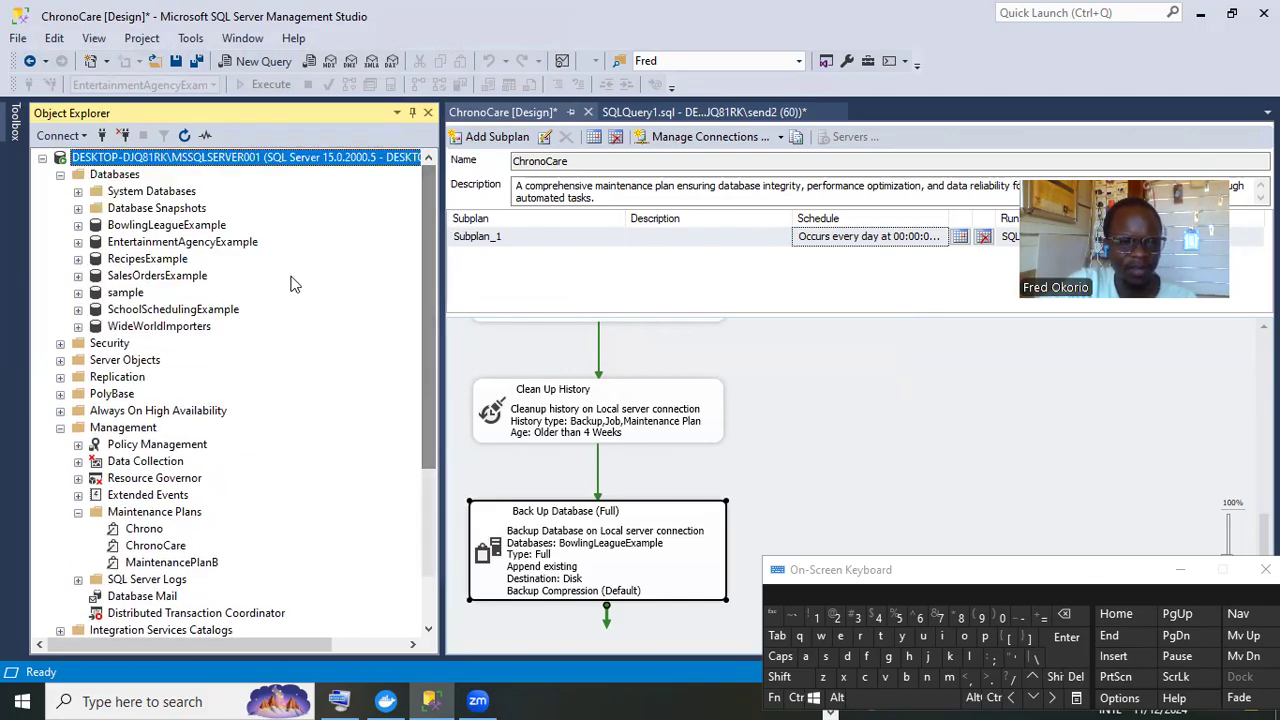
{"action": "left_click", "coordinate": [208, 245]}
{"action": "right_click", "coordinate": [207, 245]}
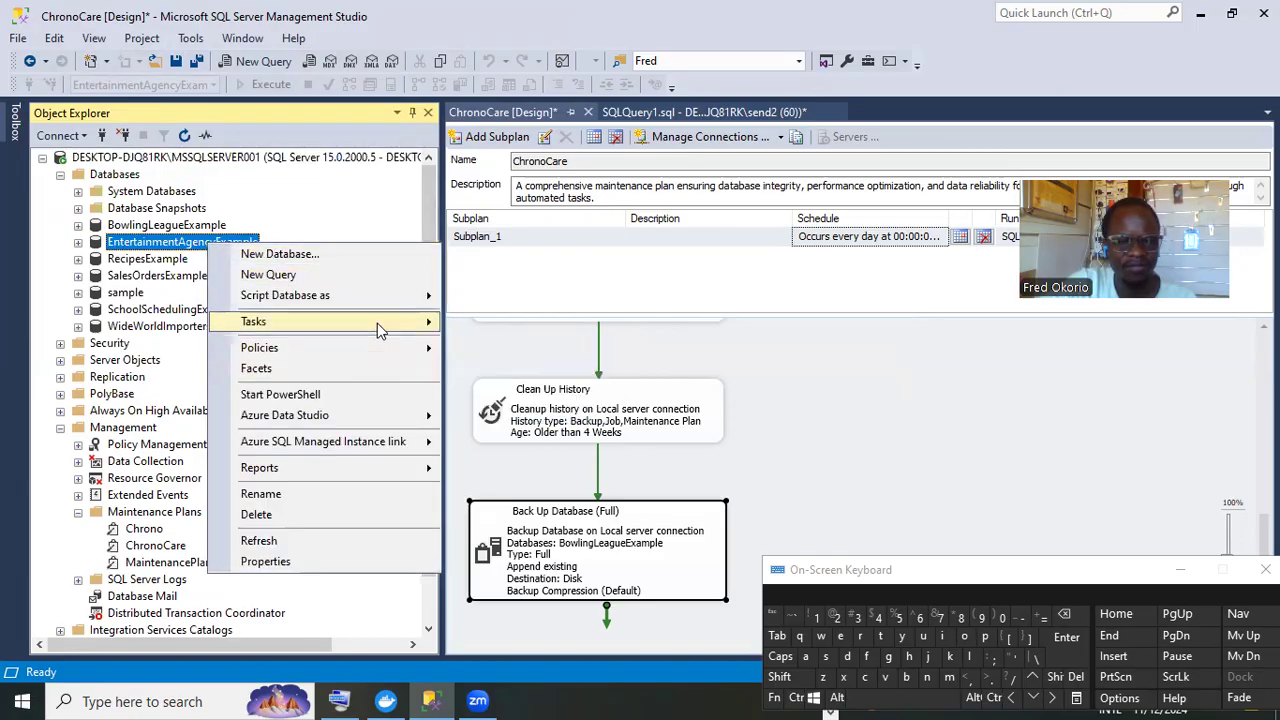
Open Restore Database for EntertainmentAgencyExample and add EntertainmentAgencyExample.bak as the backup device
{"action": "mouse_move", "coordinate": [378, 326]}
{"action": "mouse_move", "coordinate": [593, 285]}
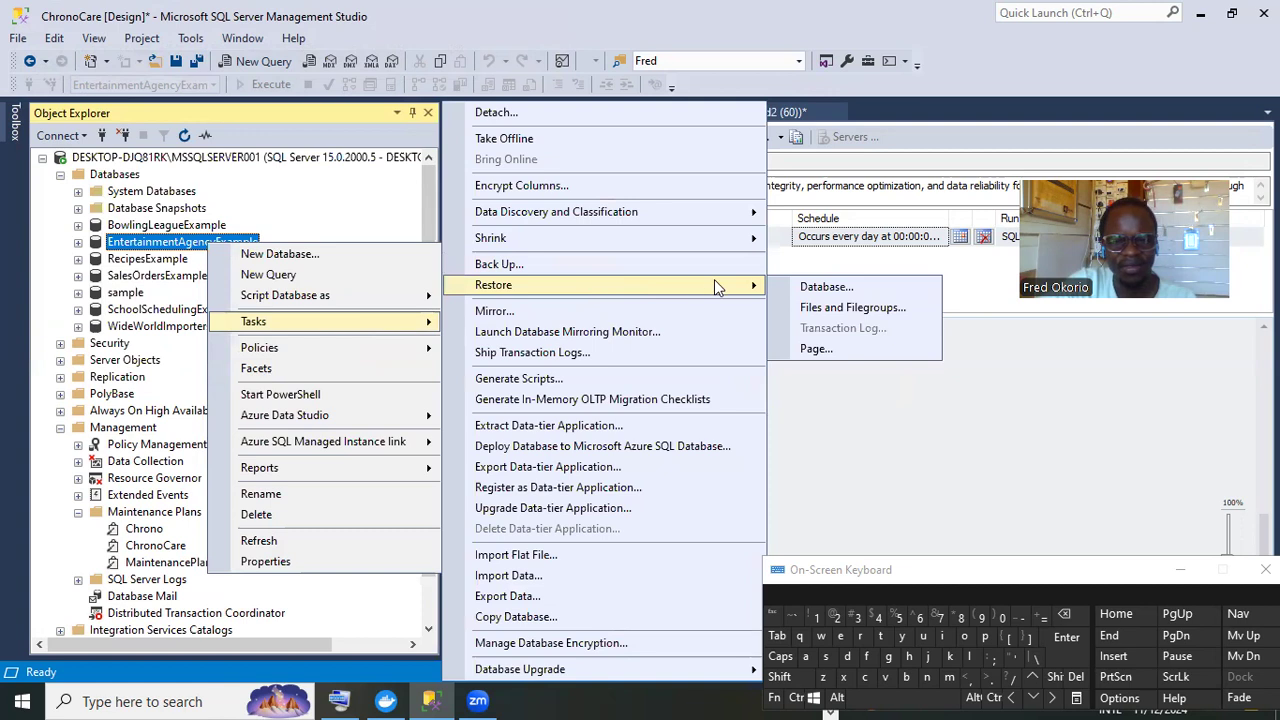
{"action": "left_click", "coordinate": [792, 288]}
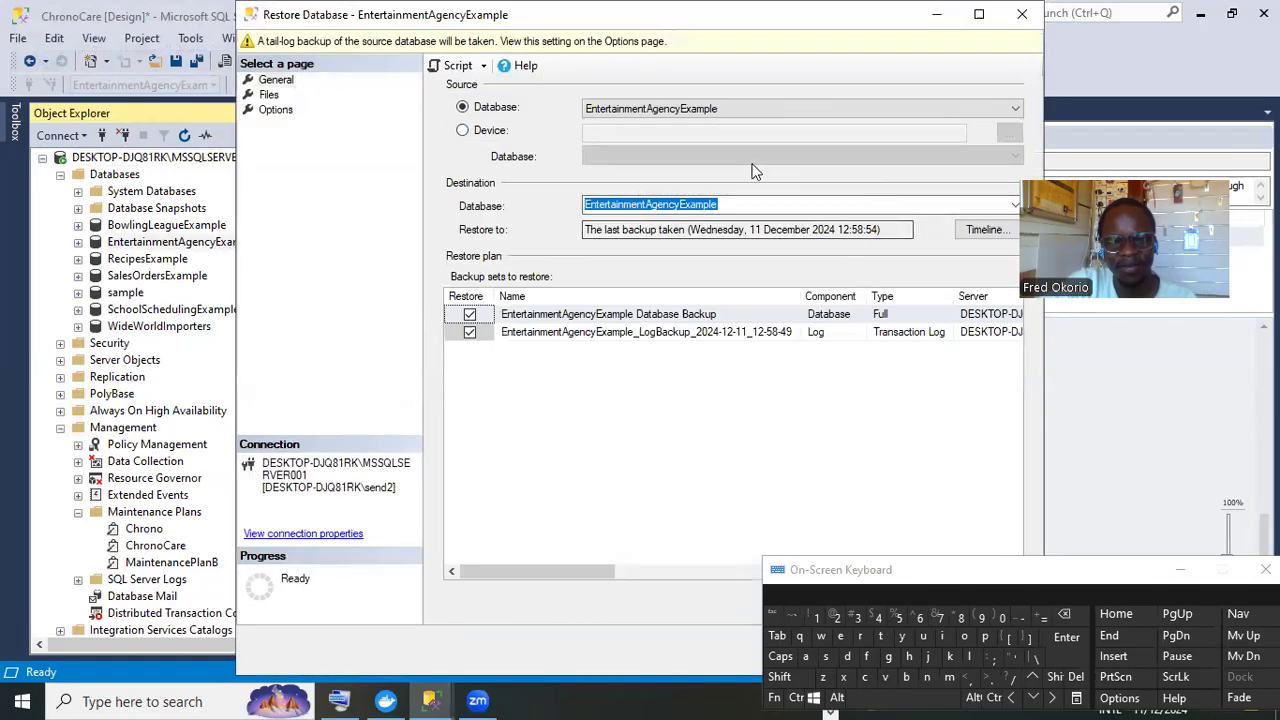
{"action": "left_click", "coordinate": [486, 133]}
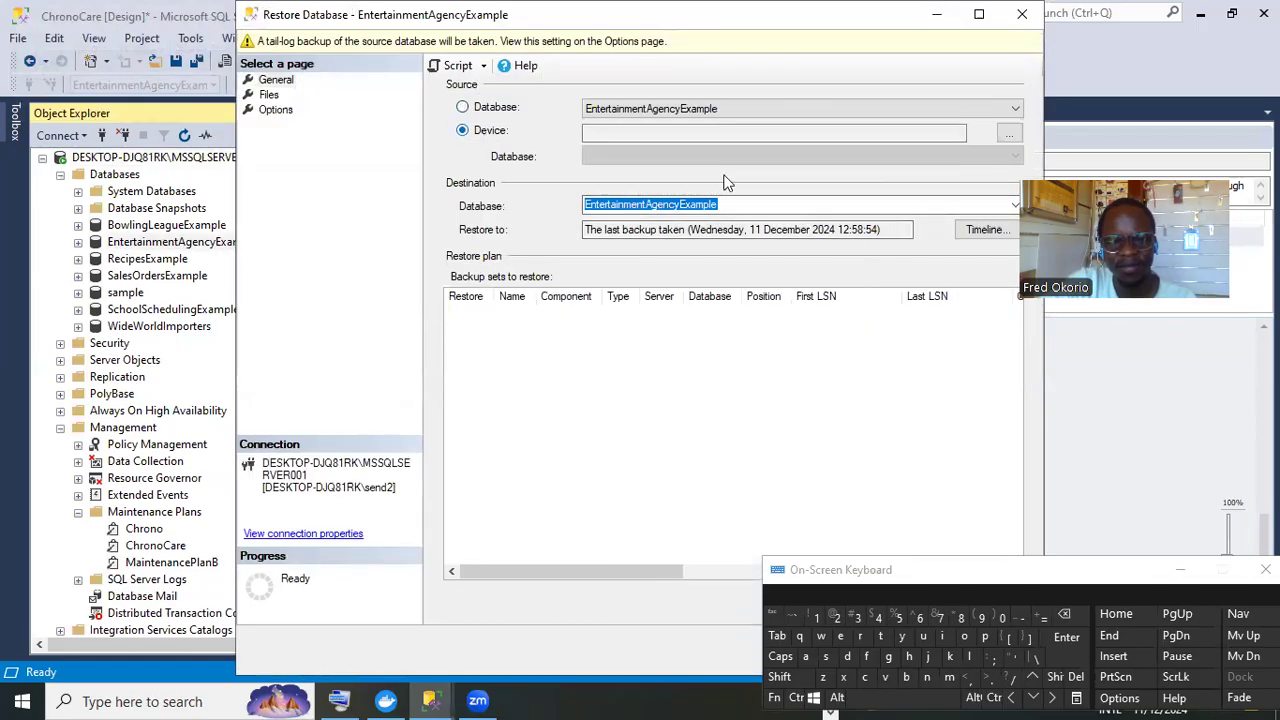
{"action": "left_click", "coordinate": [1008, 133]}
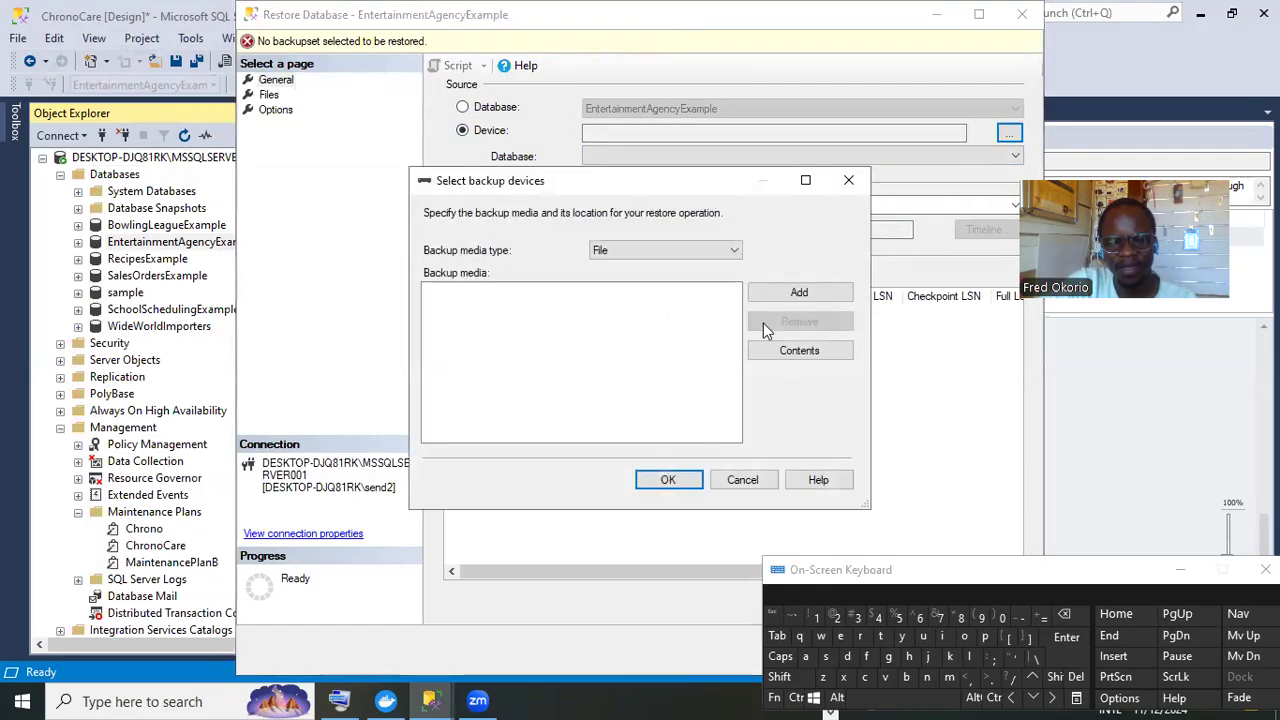
{"action": "left_click", "coordinate": [765, 300]}
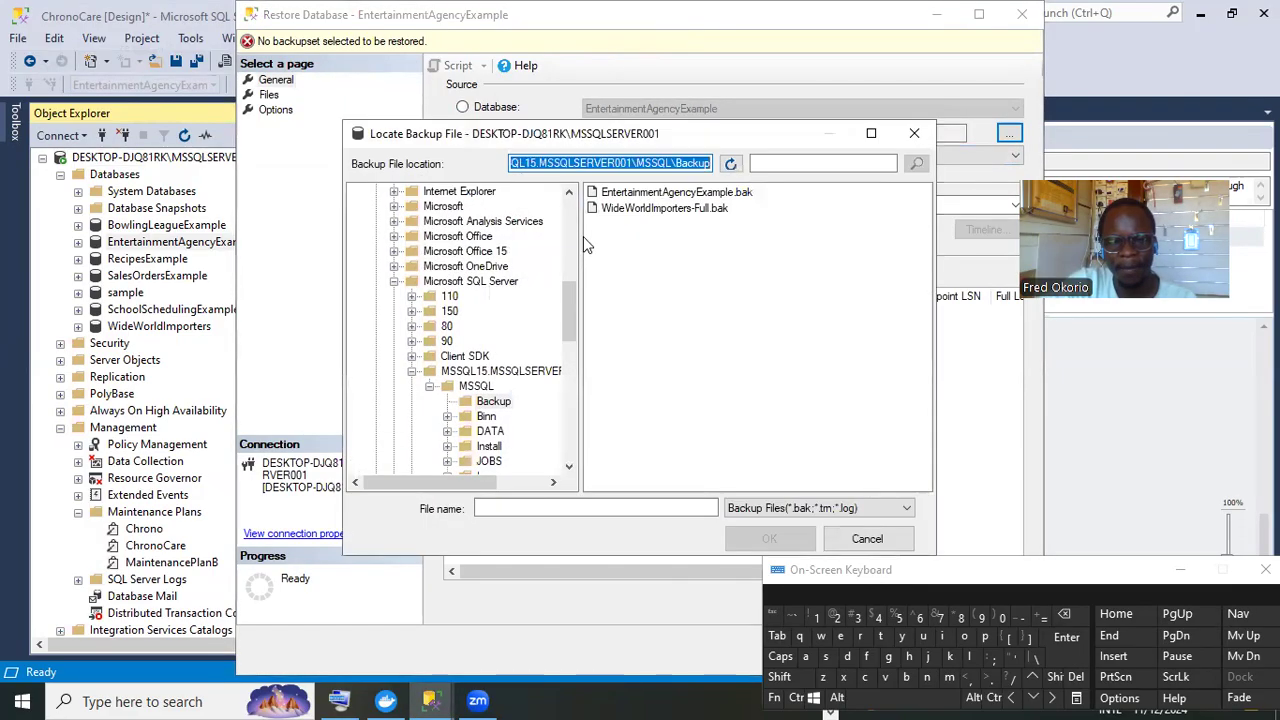
{"action": "left_click", "coordinate": [626, 193]}
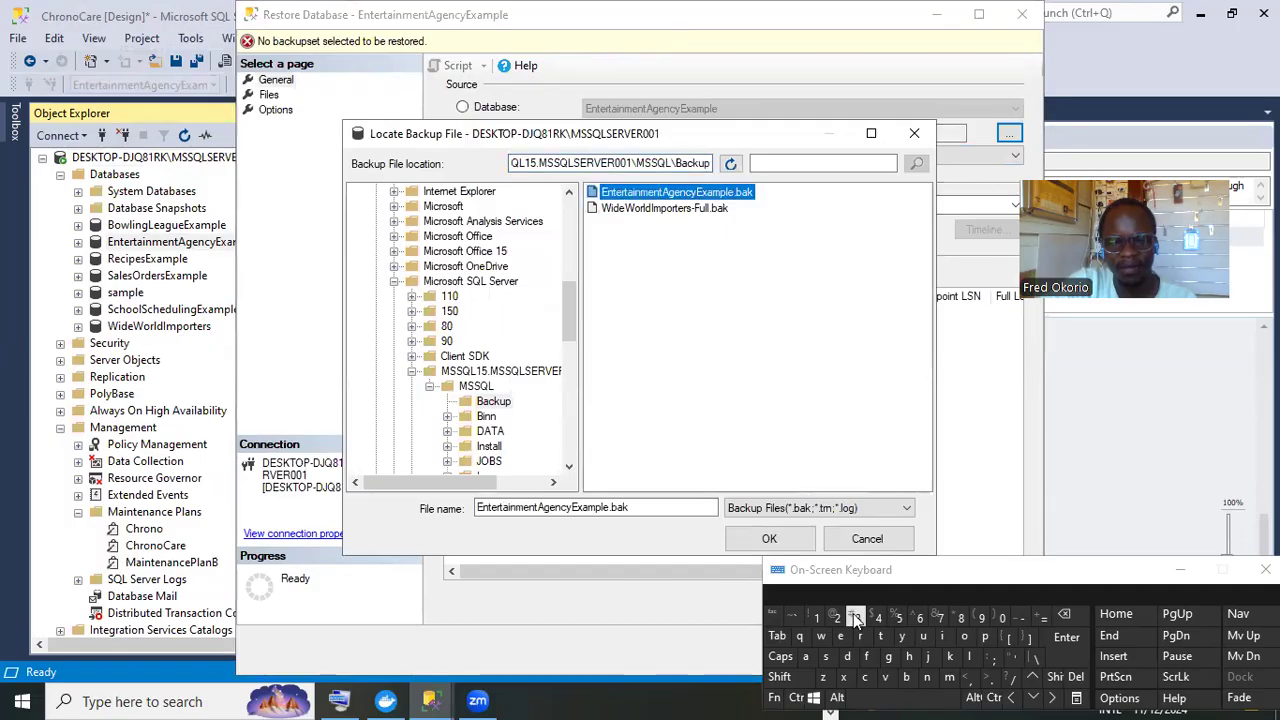
{"action": "left_click", "coordinate": [791, 546]}
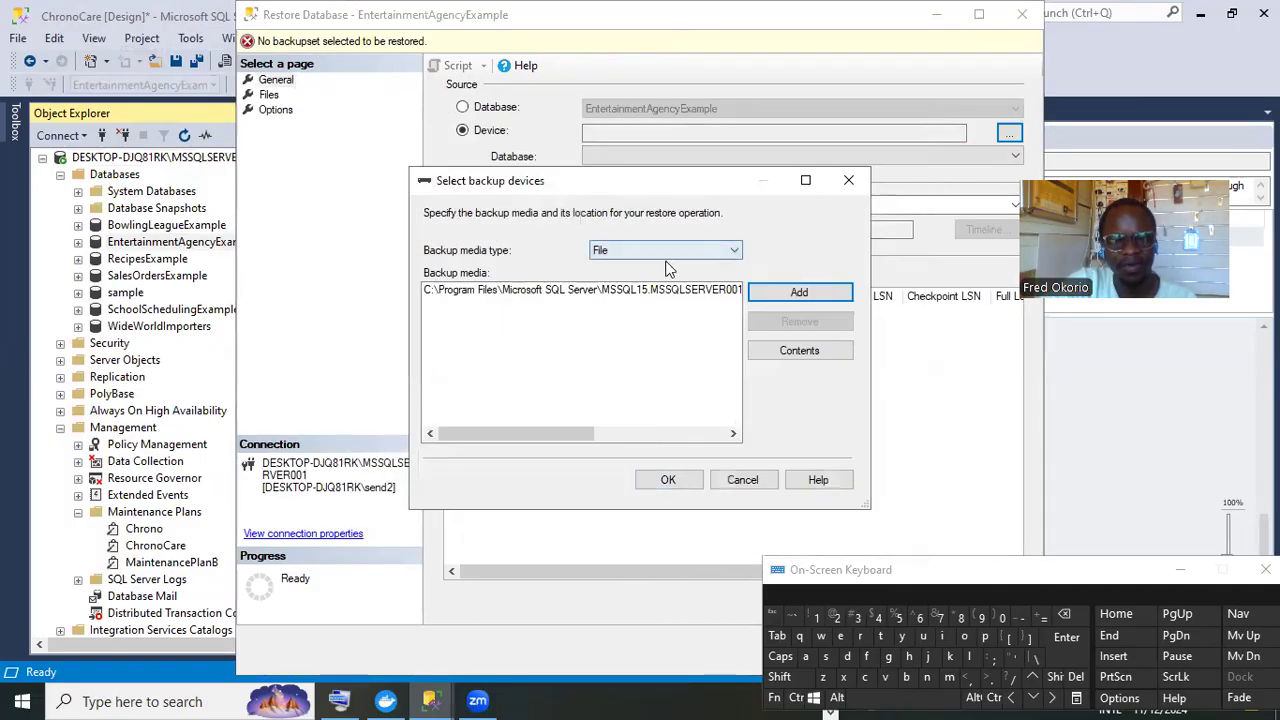
{"action": "left_click", "coordinate": [672, 474]}
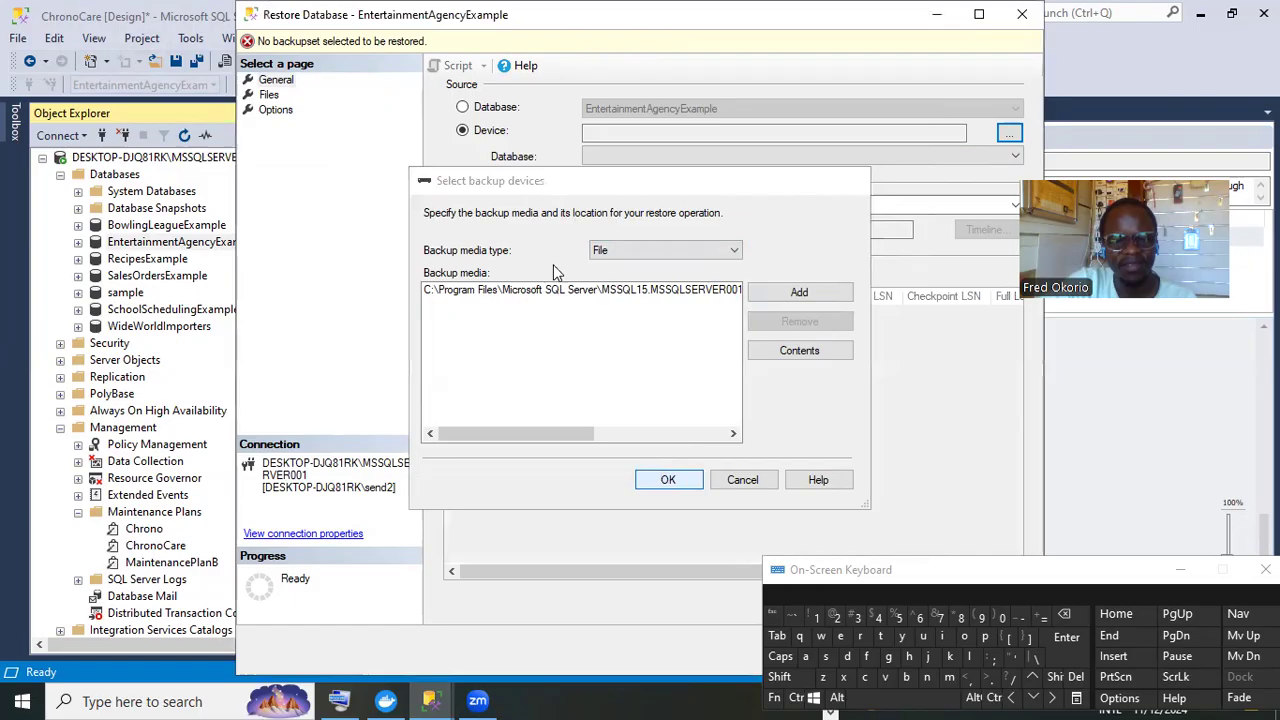
Enable overwriting the existing database (WITH REPLACE), run the restore, and dismiss the success message
{"action": "left_click", "coordinate": [276, 109]}
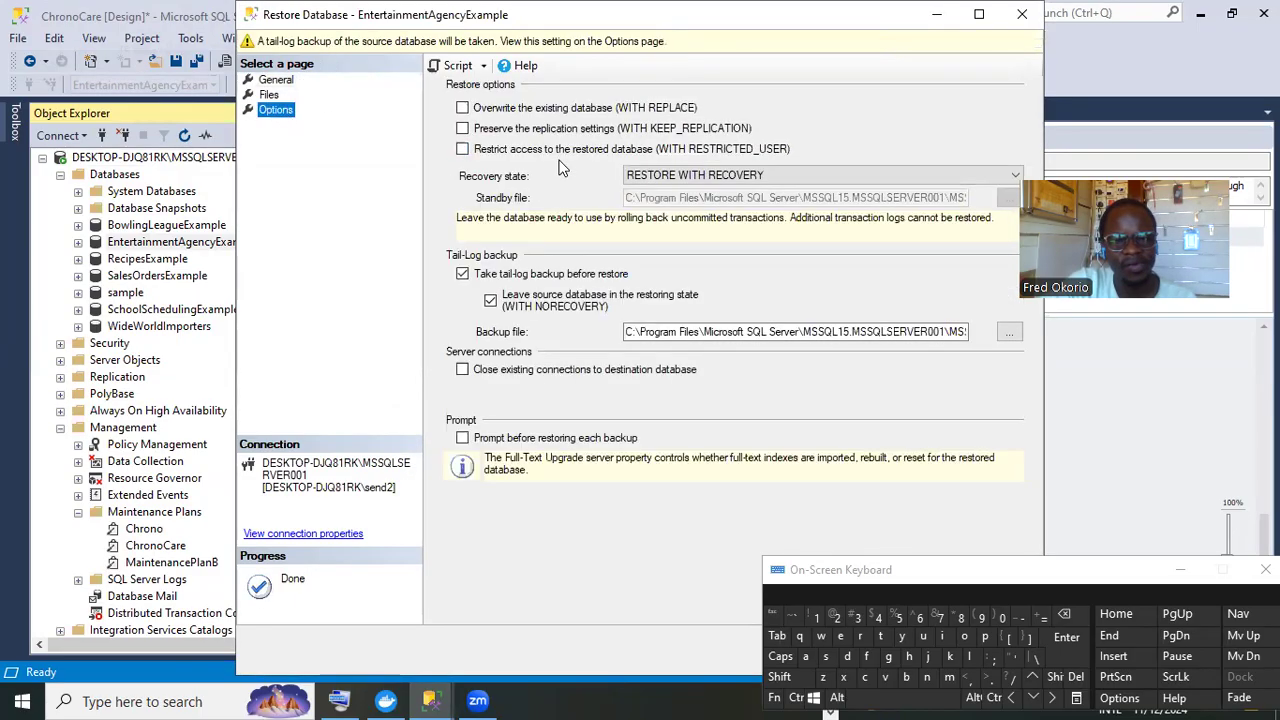
{"action": "left_click", "coordinate": [530, 108]}
{"action": "left_click_drag", "start_coordinate": [886, 570], "coordinate": [940, 719]}
{"action": "left_click_drag", "start_coordinate": [813, 11], "coordinate": [841, 26]}
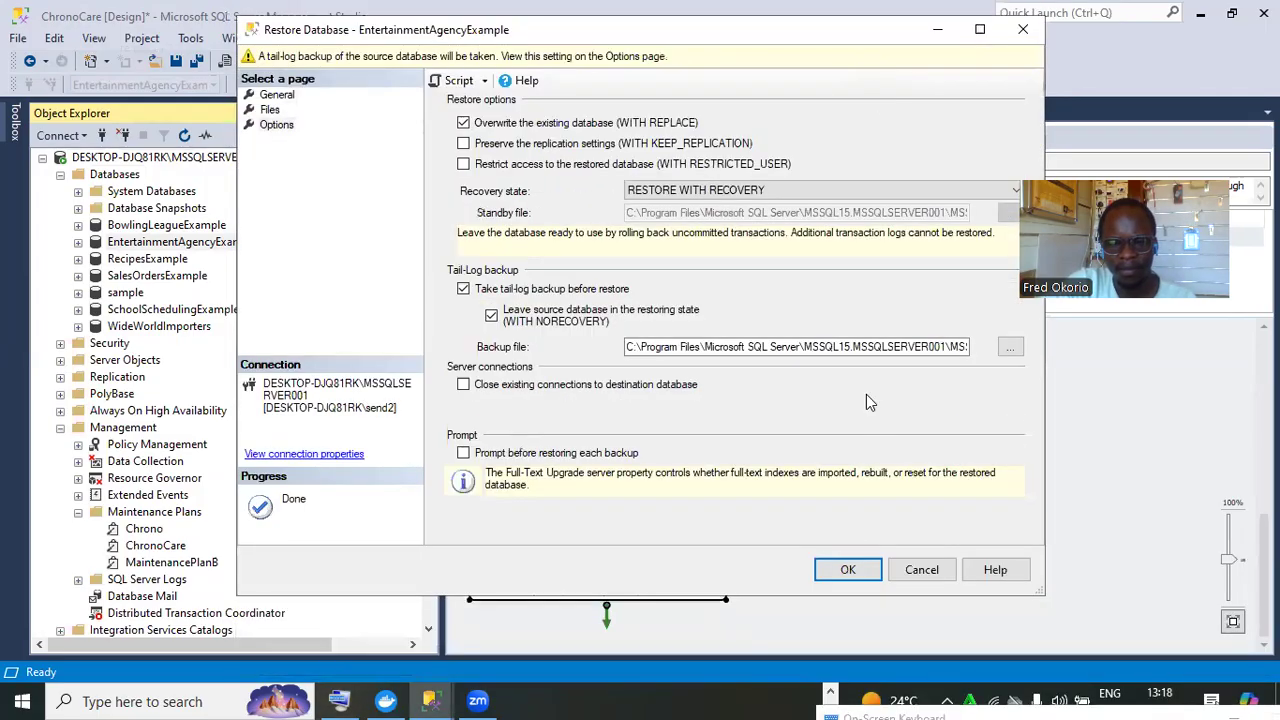
{"action": "left_click", "coordinate": [841, 577]}
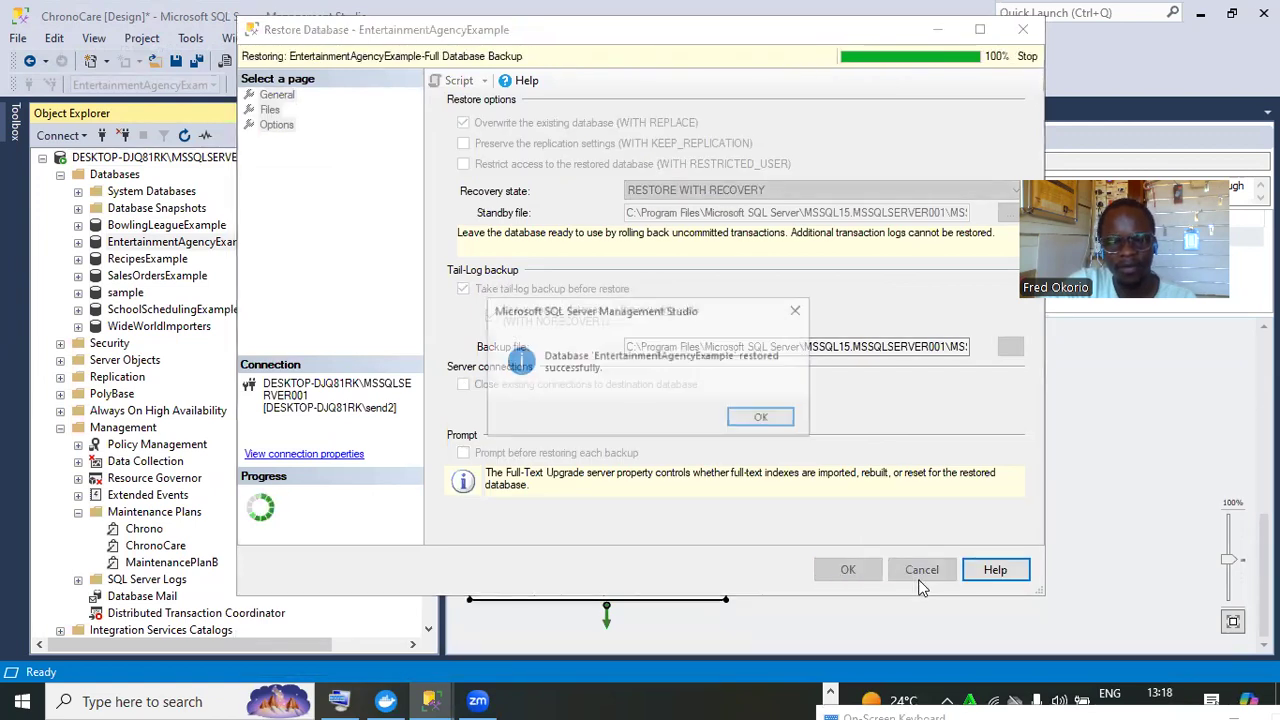
{"action": "left_click", "coordinate": [757, 417]}
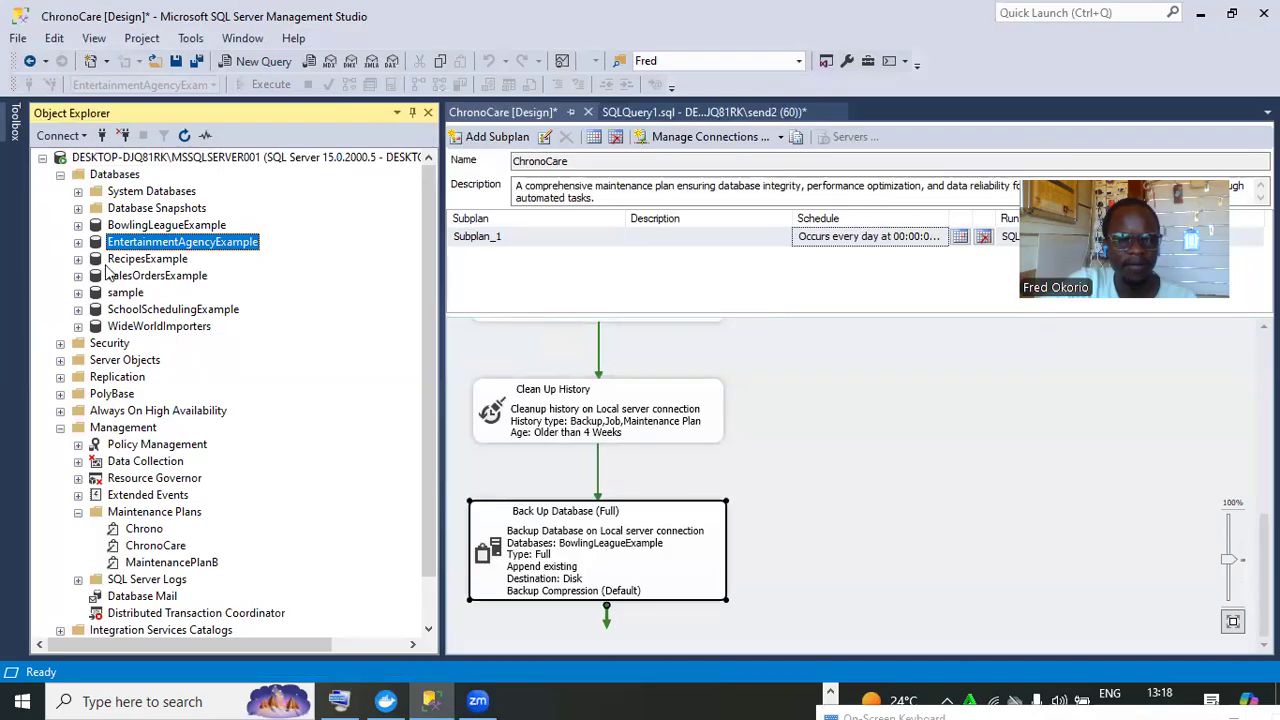
Expand EntertainmentAgencyExample > Security > Schemas in Object Explorer
{"action": "left_click", "coordinate": [78, 242]}
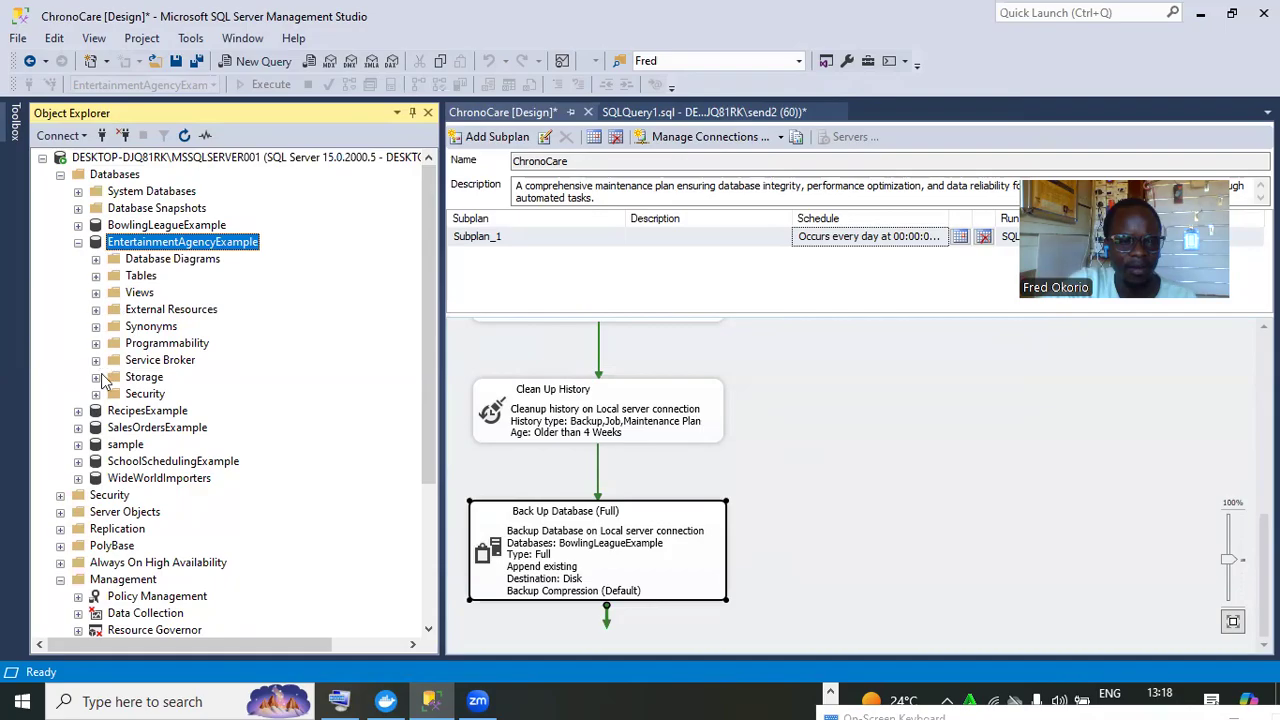
{"action": "left_click", "coordinate": [97, 395]}
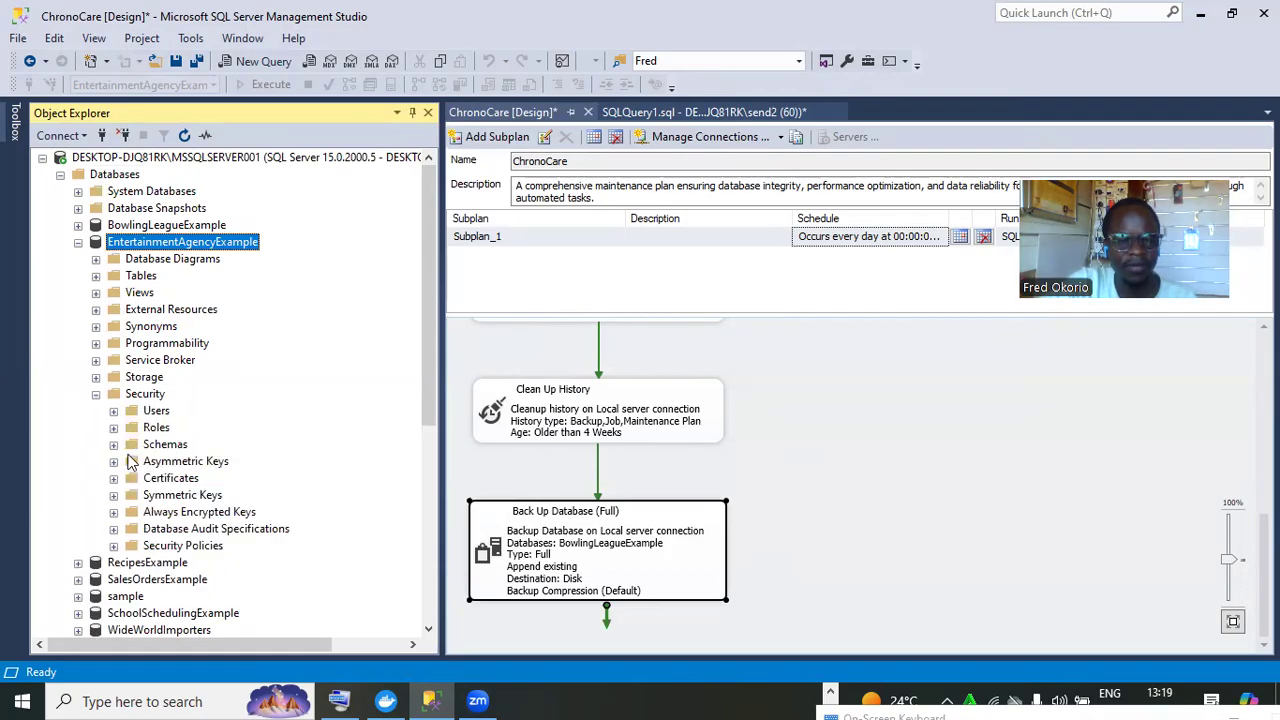
{"action": "left_click", "coordinate": [114, 444]}
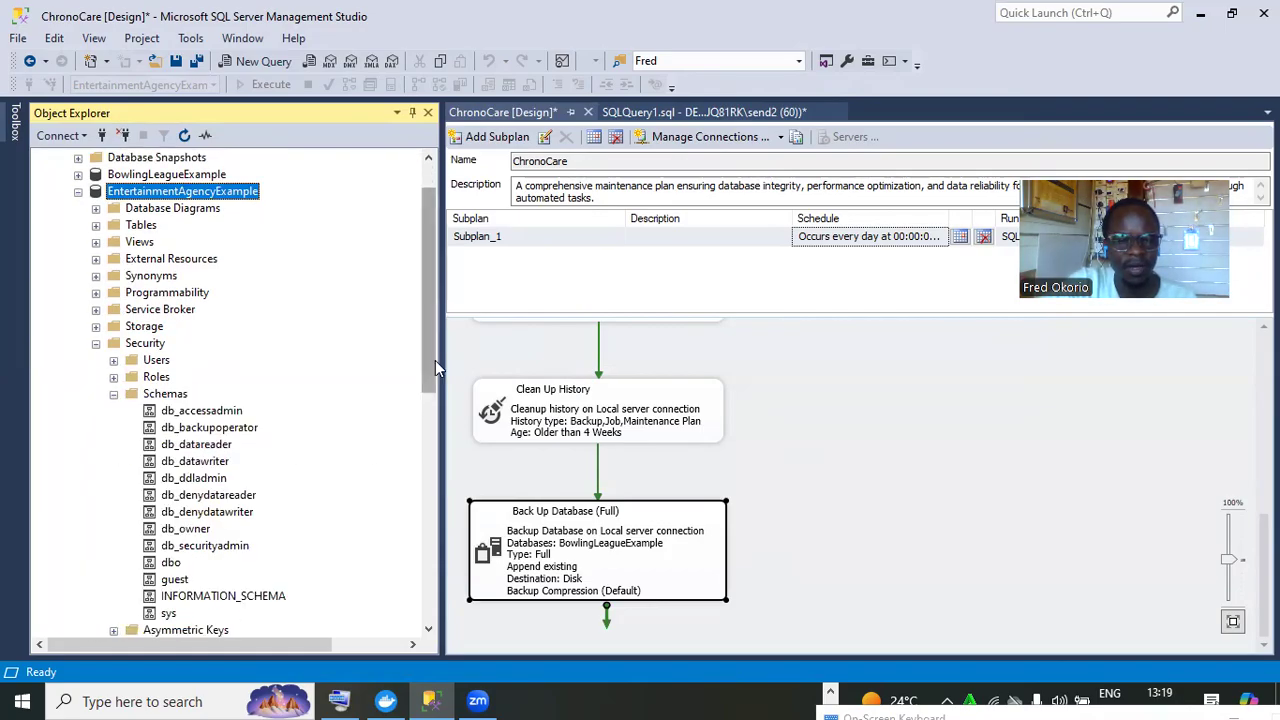
{"action": "left_click_drag", "start_coordinate": [435, 360], "coordinate": [435, 403]}
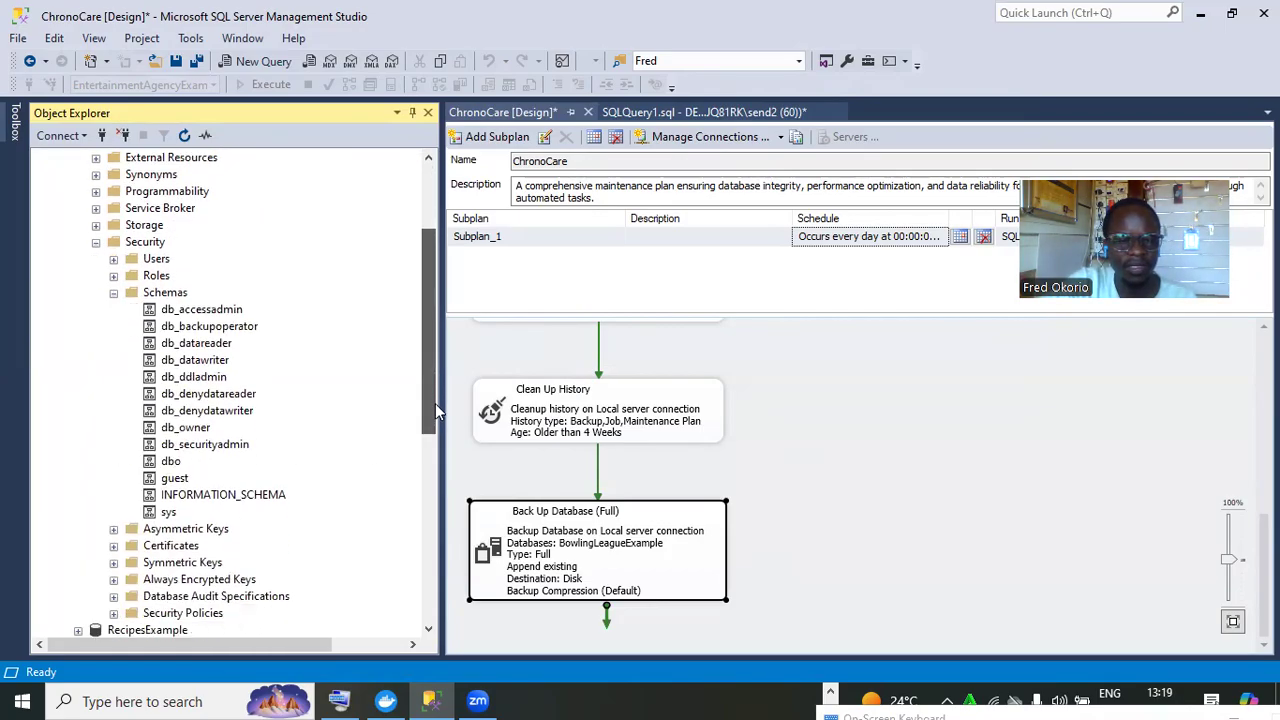
Create a new schema named custom_audit and collapse the schemas list
{"action": "right_click", "coordinate": [157, 293]}
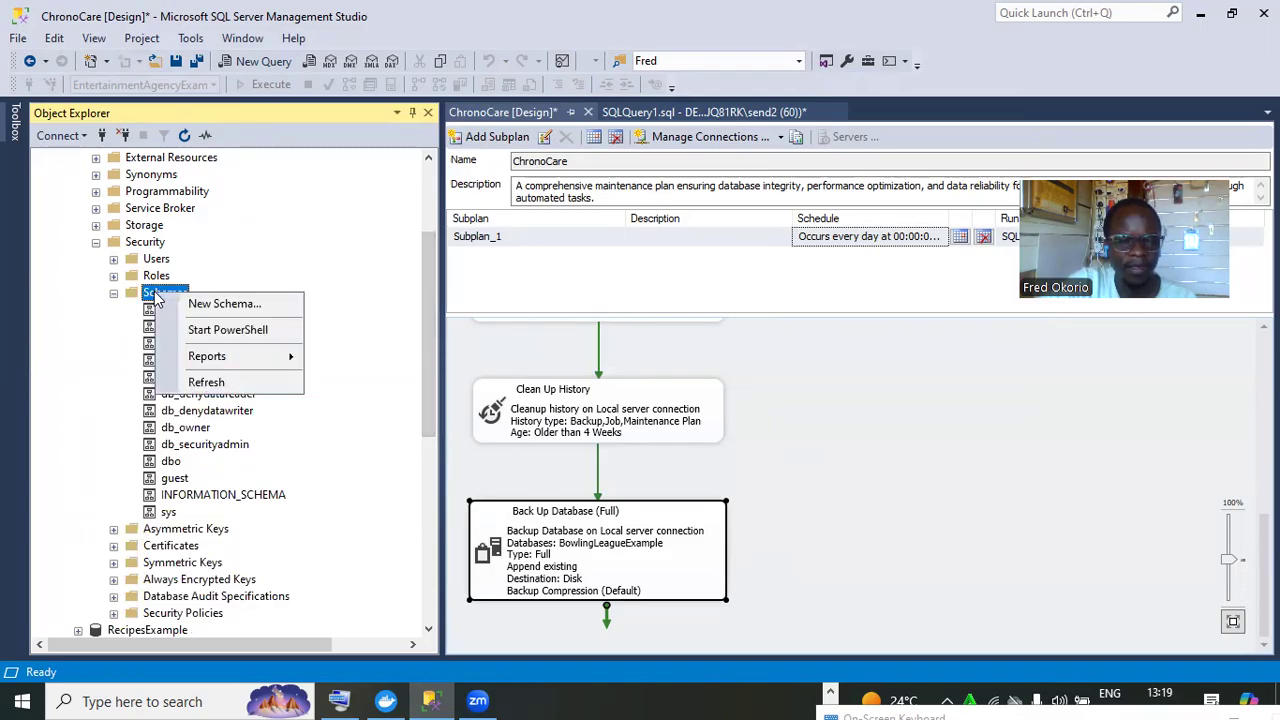
{"action": "left_click", "coordinate": [225, 306]}
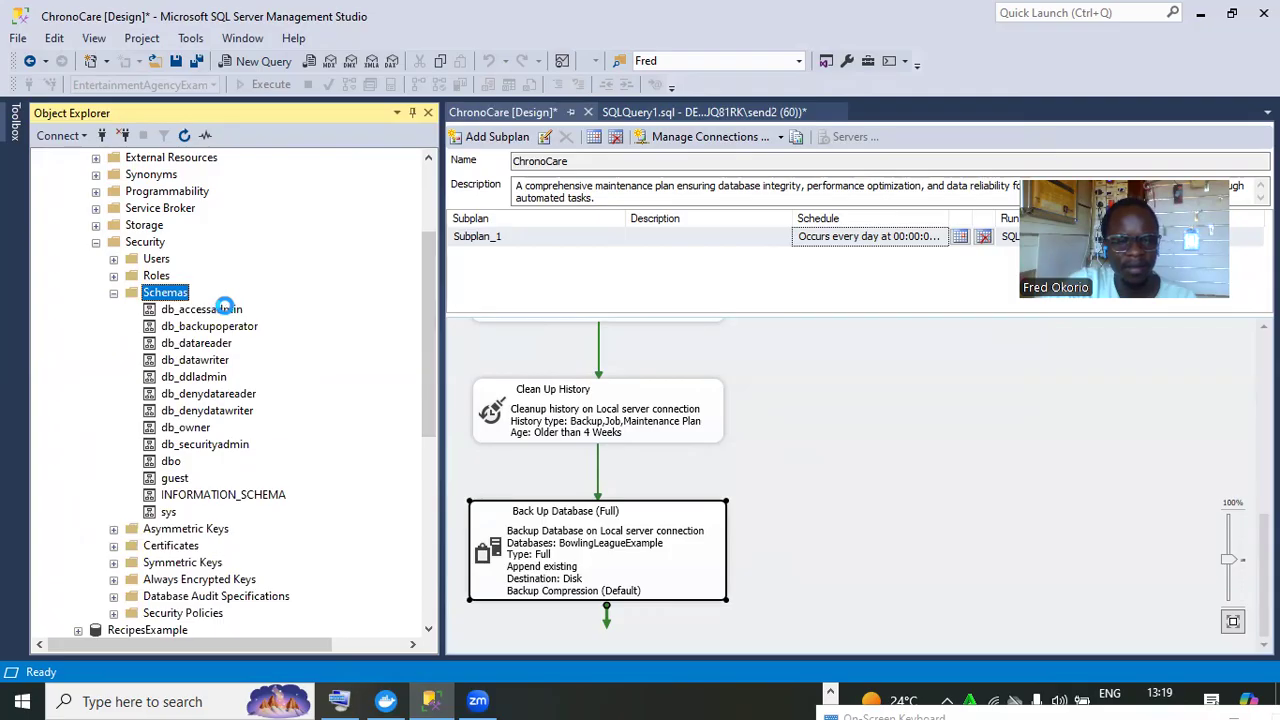
{"action": "left_click", "coordinate": [581, 203]}
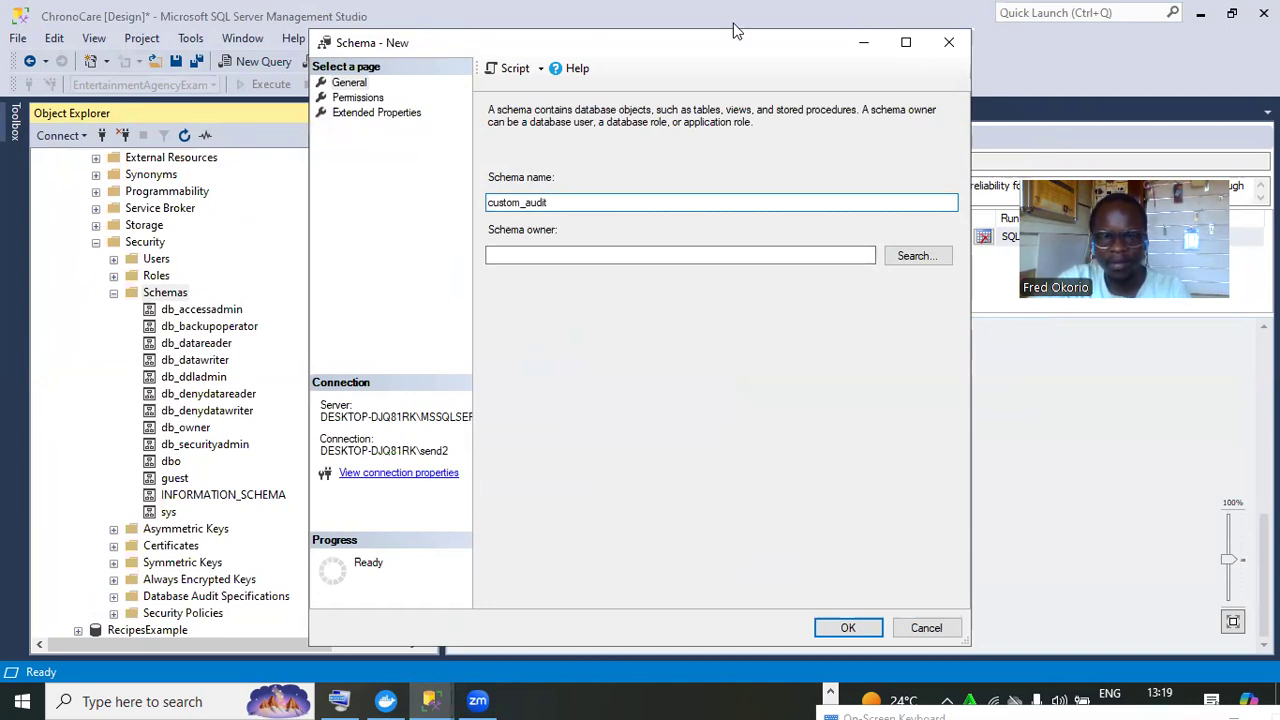
{"action": "left_click_drag", "start_coordinate": [735, 33], "coordinate": [738, 66]}
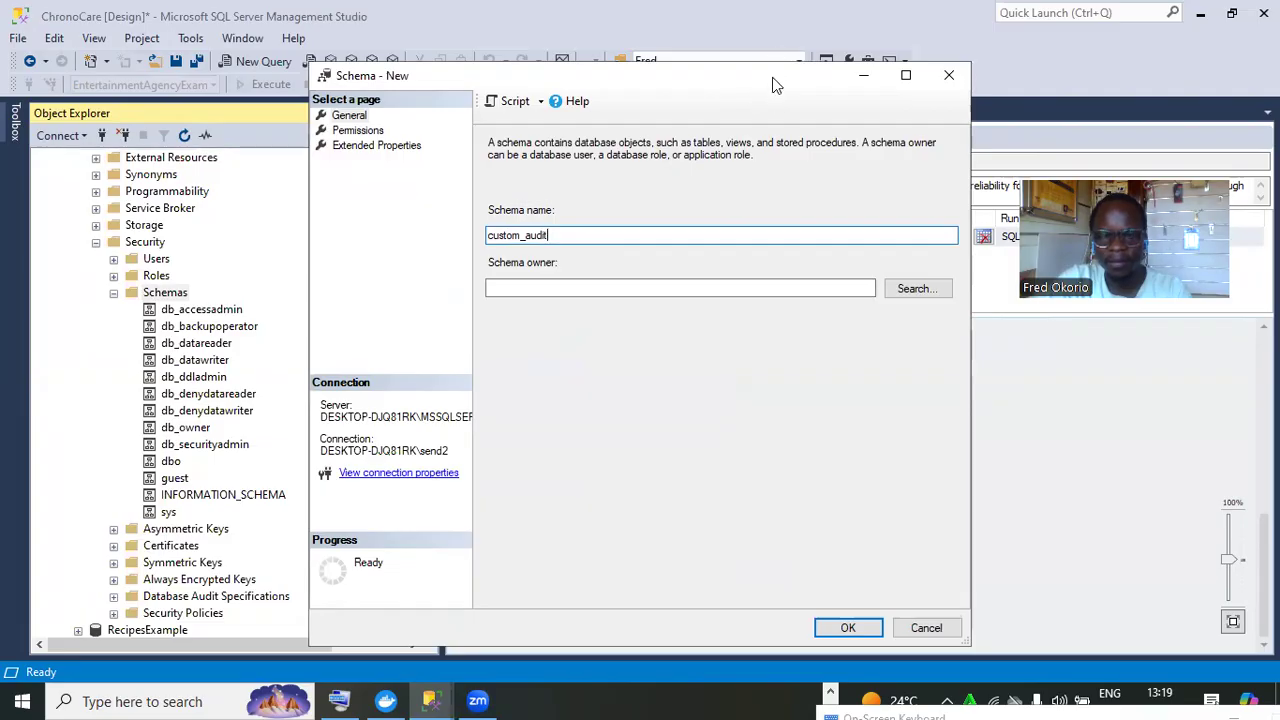
{"action": "left_click_drag", "start_coordinate": [772, 77], "coordinate": [803, 16]}
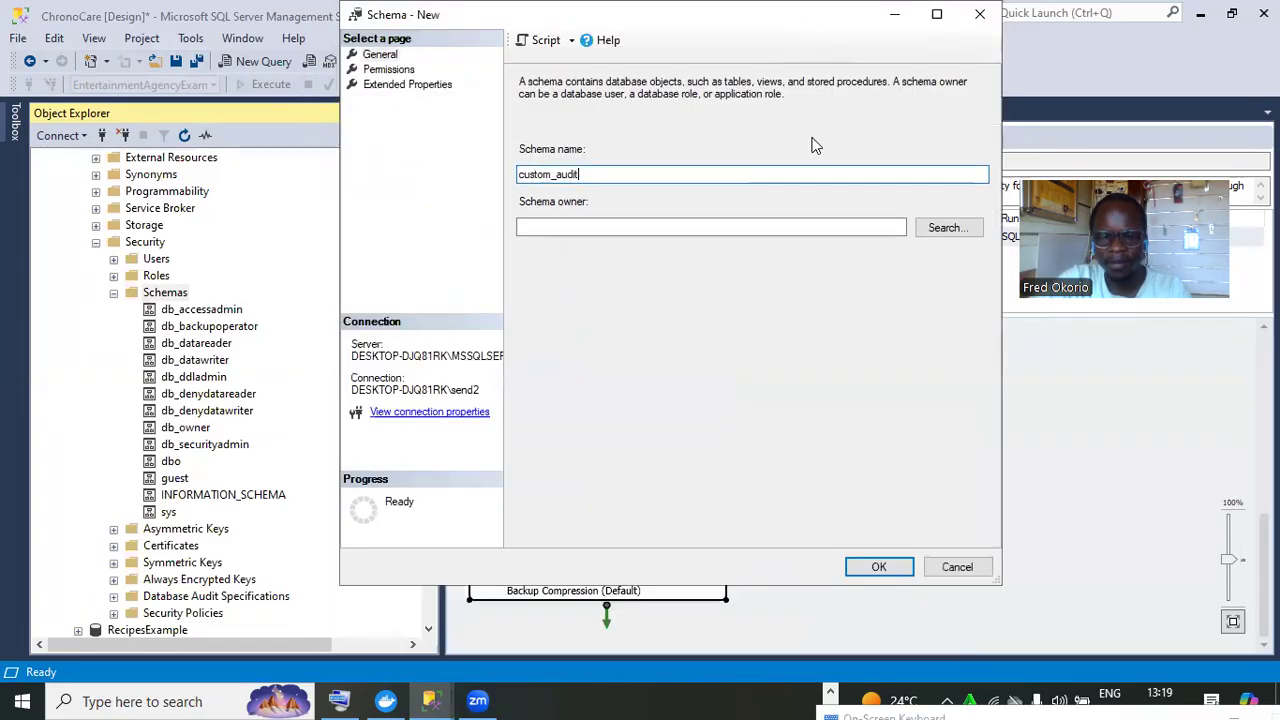
{"action": "left_click", "coordinate": [878, 567]}
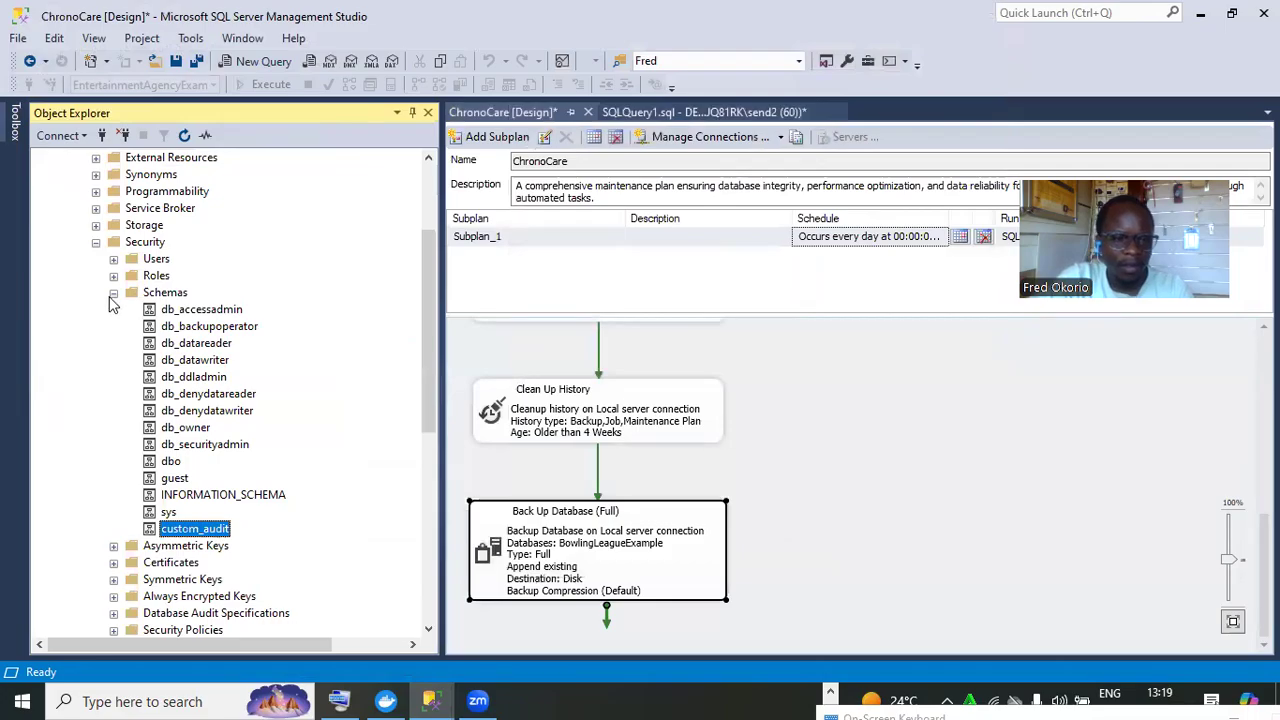
{"action": "left_click", "coordinate": [113, 292]}
Refresh the Security folder and switch to the SQLQuery1 audit test script
{"action": "right_click", "coordinate": [145, 243]}
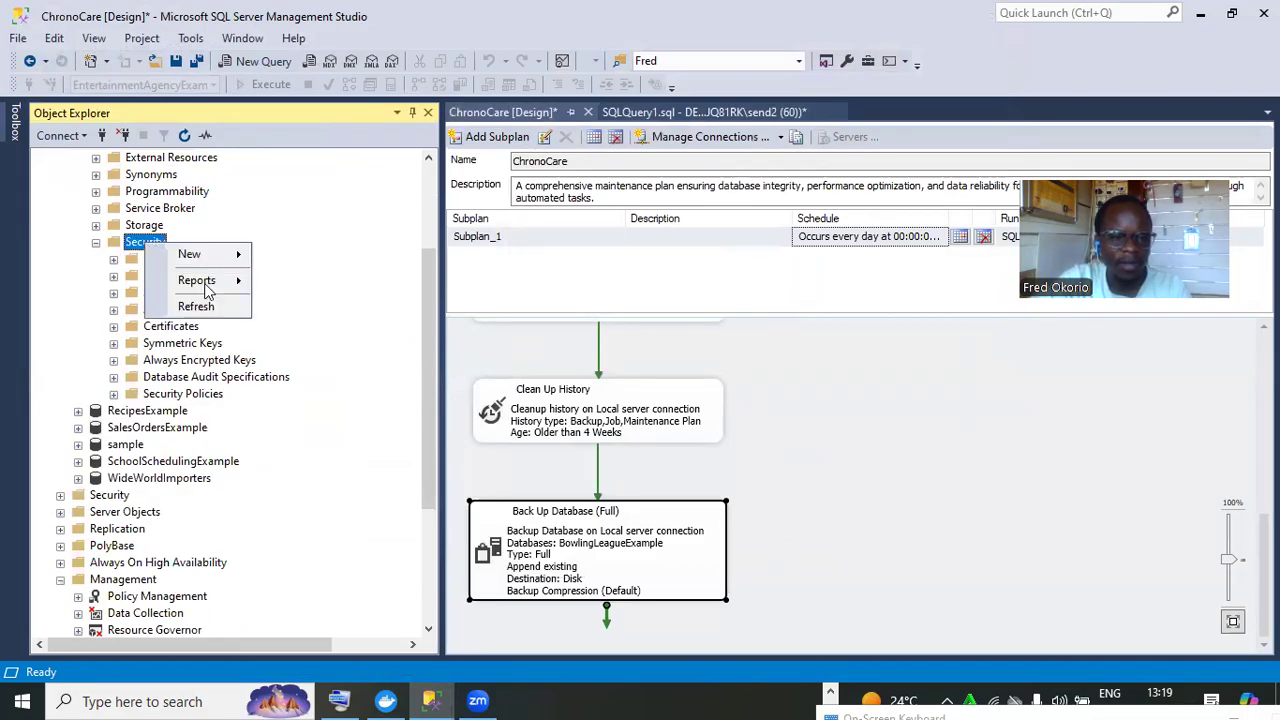
{"action": "left_click", "coordinate": [198, 305]}
{"action": "left_click_drag", "start_coordinate": [429, 369], "coordinate": [431, 328]}
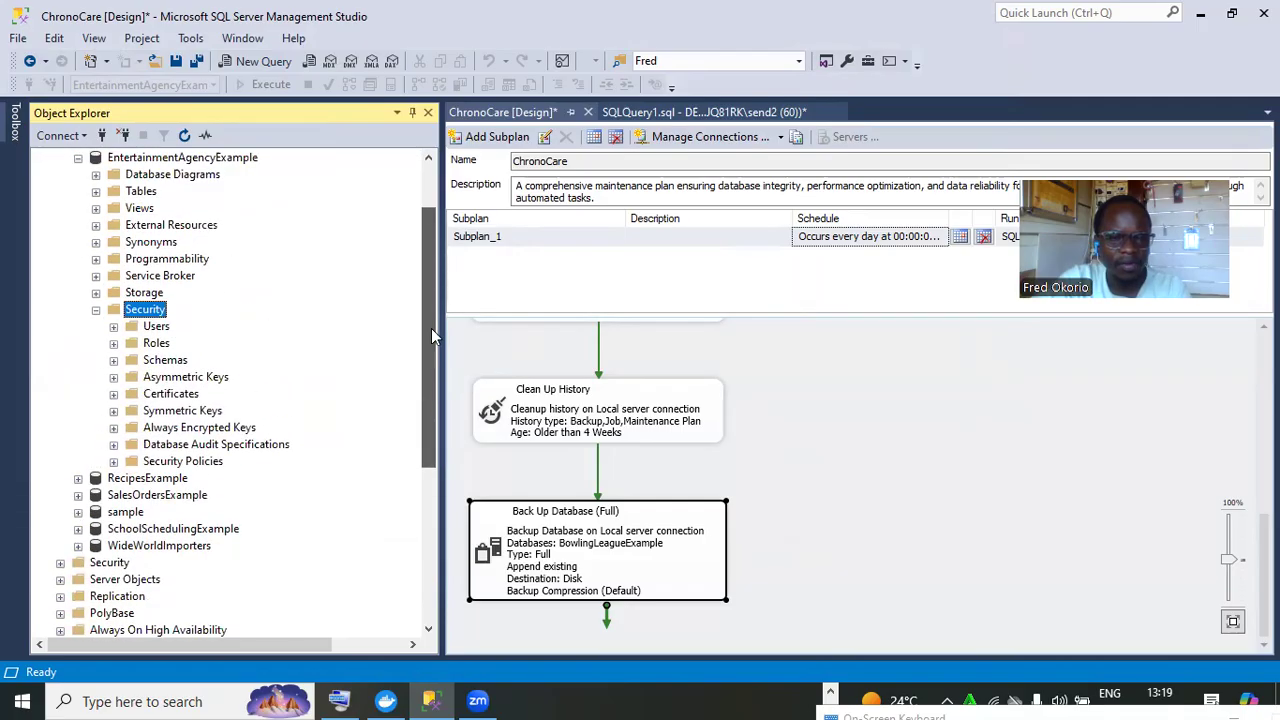
{"action": "left_click", "coordinate": [670, 113]}
{"action": "left_click_drag", "start_coordinate": [435, 375], "coordinate": [431, 392]}
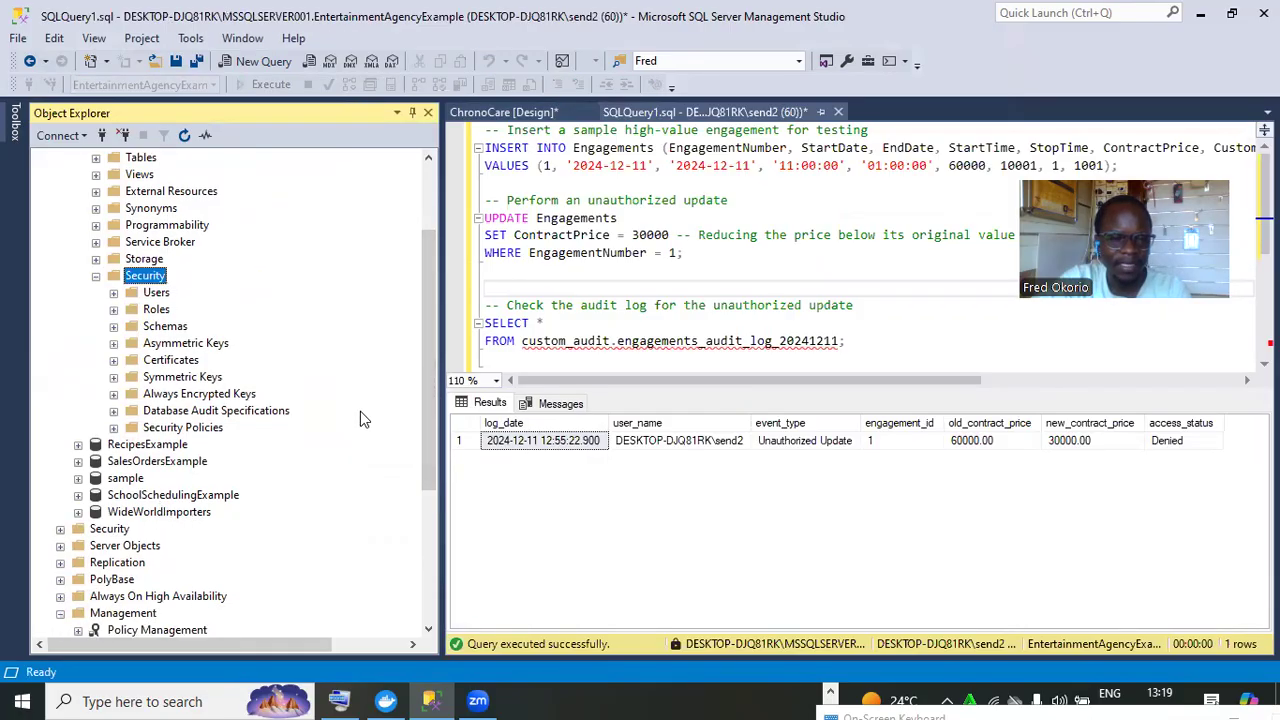
{"action": "left_click_drag", "start_coordinate": [425, 403], "coordinate": [431, 502]}
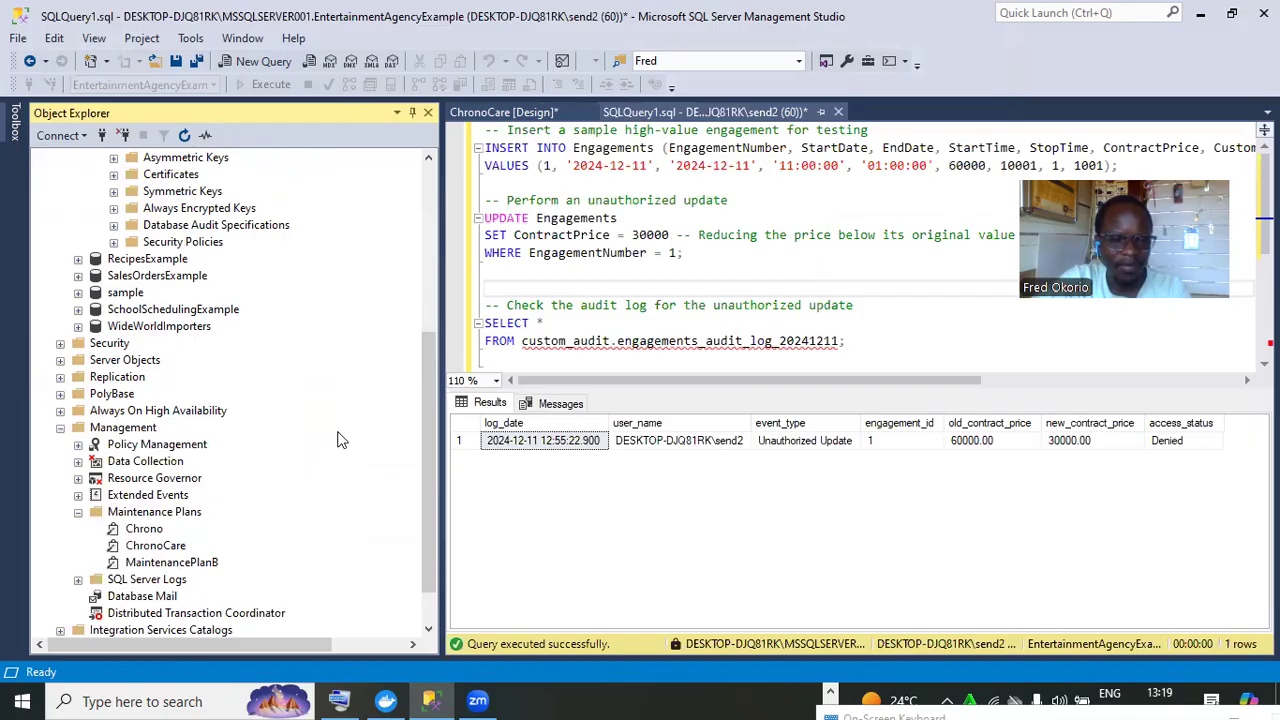
{"action": "scroll", "coordinate": [423, 480], "scroll_direction": "down", "scroll_amount": 1}
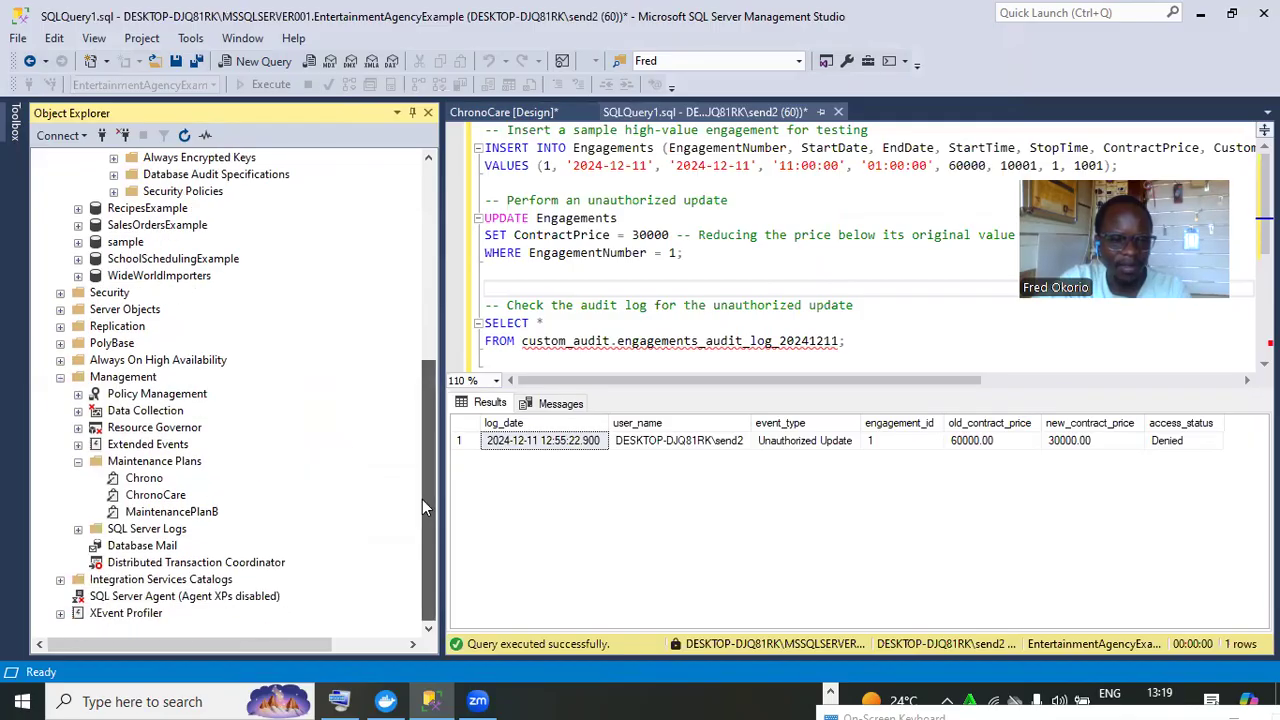
Start the SQL Server Agent service, confirm with Yes, and expand its contents
{"action": "right_click", "coordinate": [106, 597]}
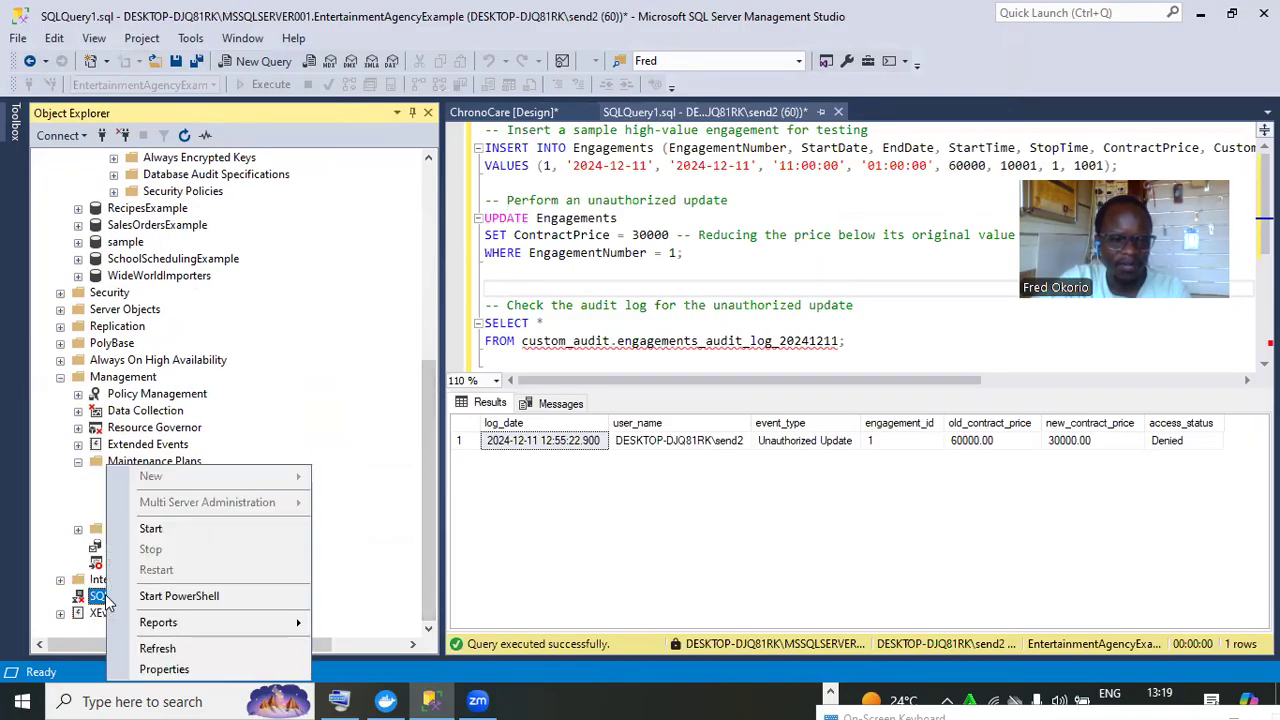
{"action": "left_click", "coordinate": [198, 530]}
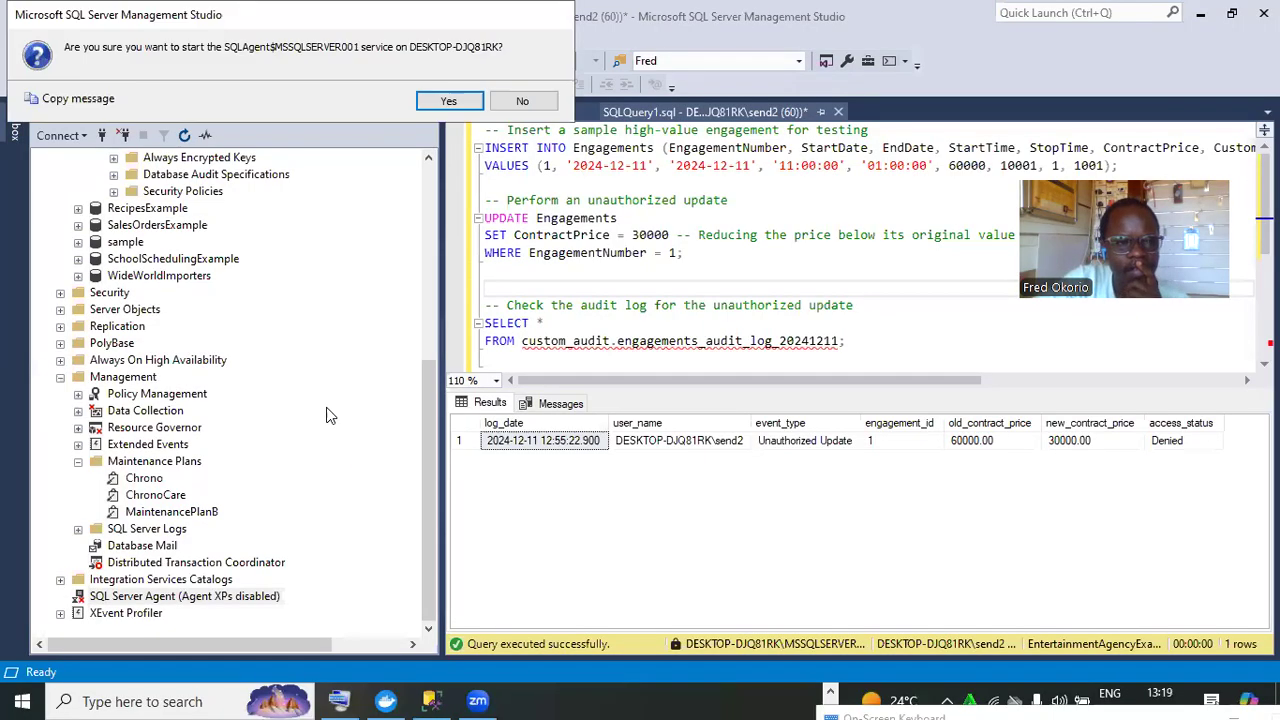
{"action": "left_click", "coordinate": [448, 100]}
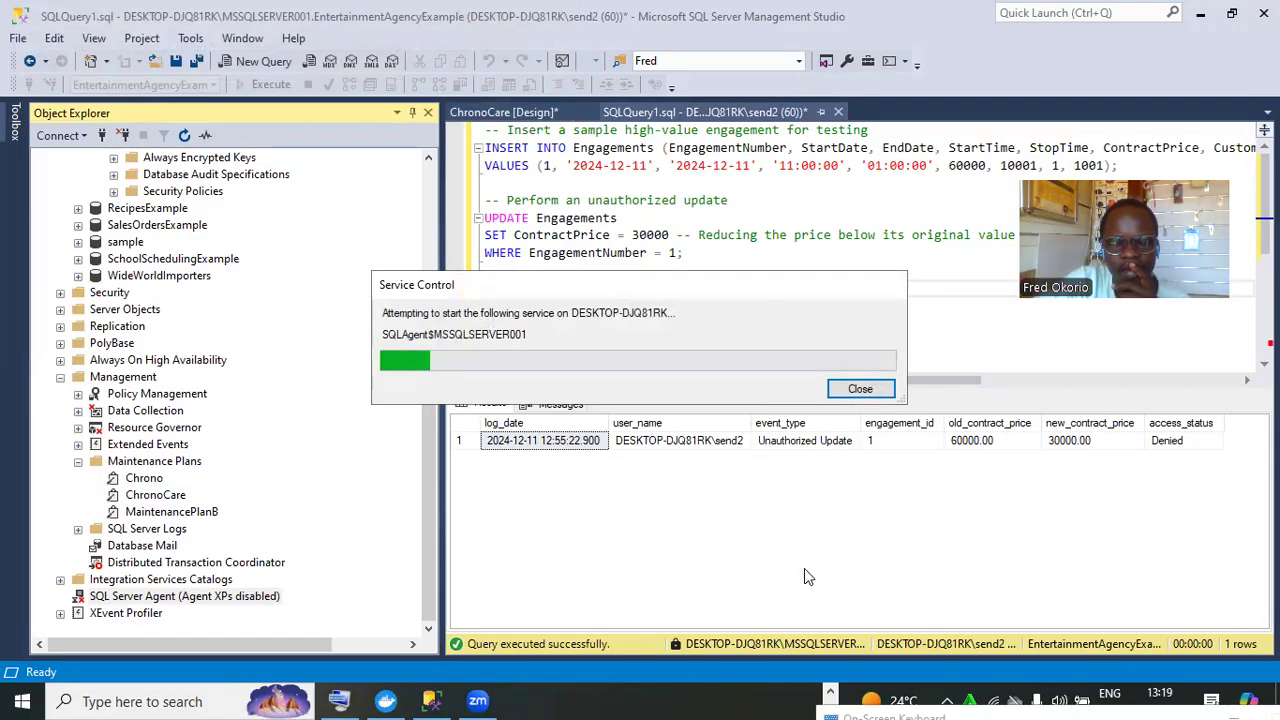
{"action": "left_click", "coordinate": [61, 596]}
Start the monitor_and_backup_engagements job at step 1 and close the successful run summary
{"action": "left_click_drag", "start_coordinate": [427, 457], "coordinate": [450, 553]}
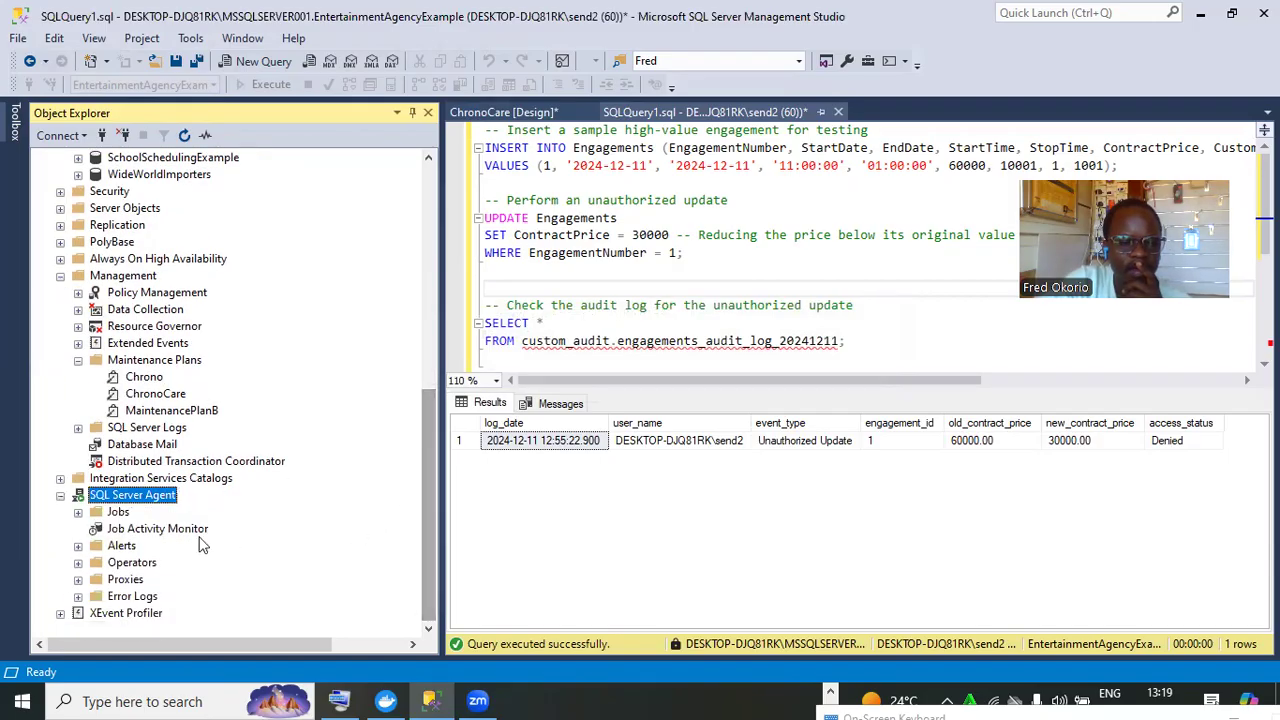
{"action": "left_click", "coordinate": [78, 512]}
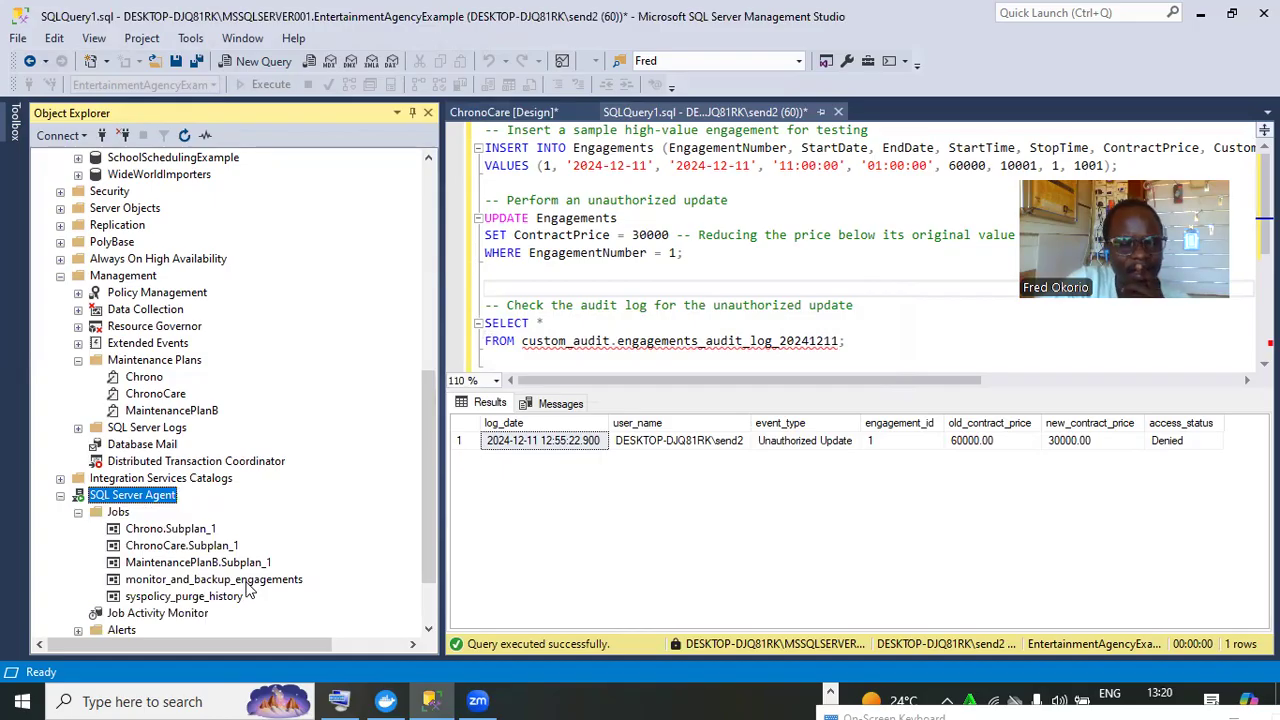
{"action": "left_click", "coordinate": [229, 584]}
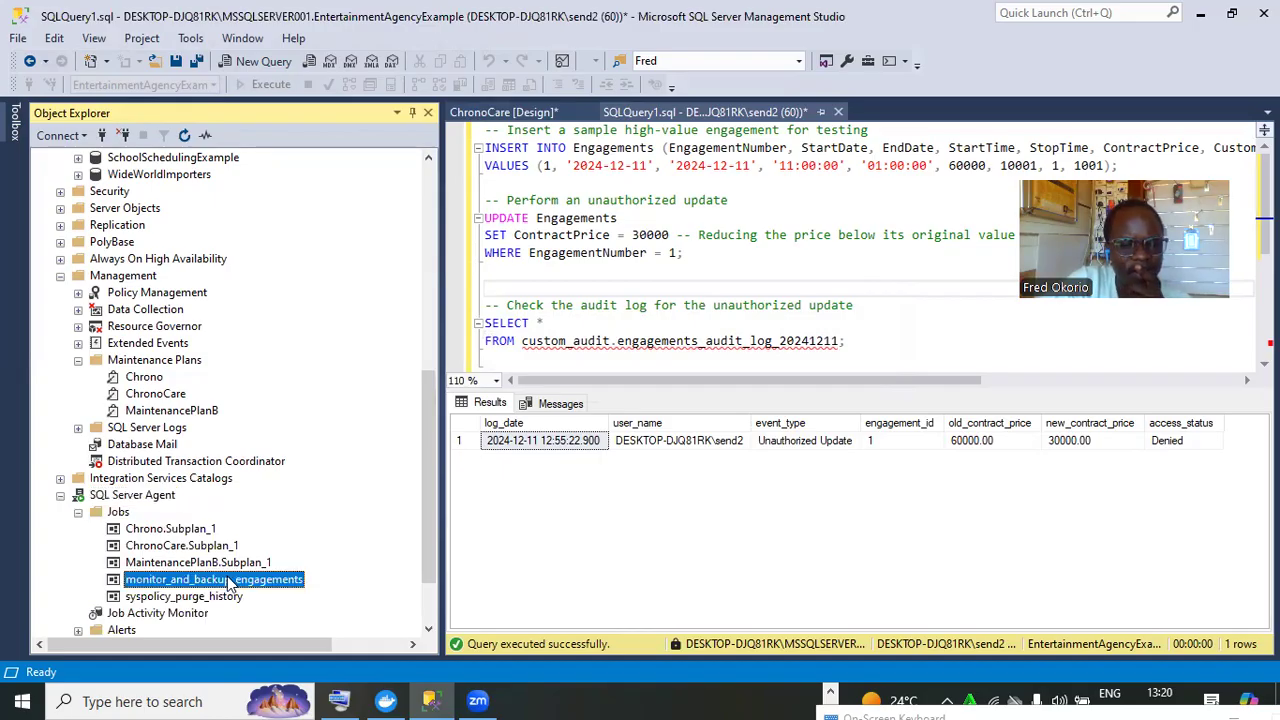
{"action": "right_click", "coordinate": [229, 584]}
{"action": "left_click", "coordinate": [325, 414]}
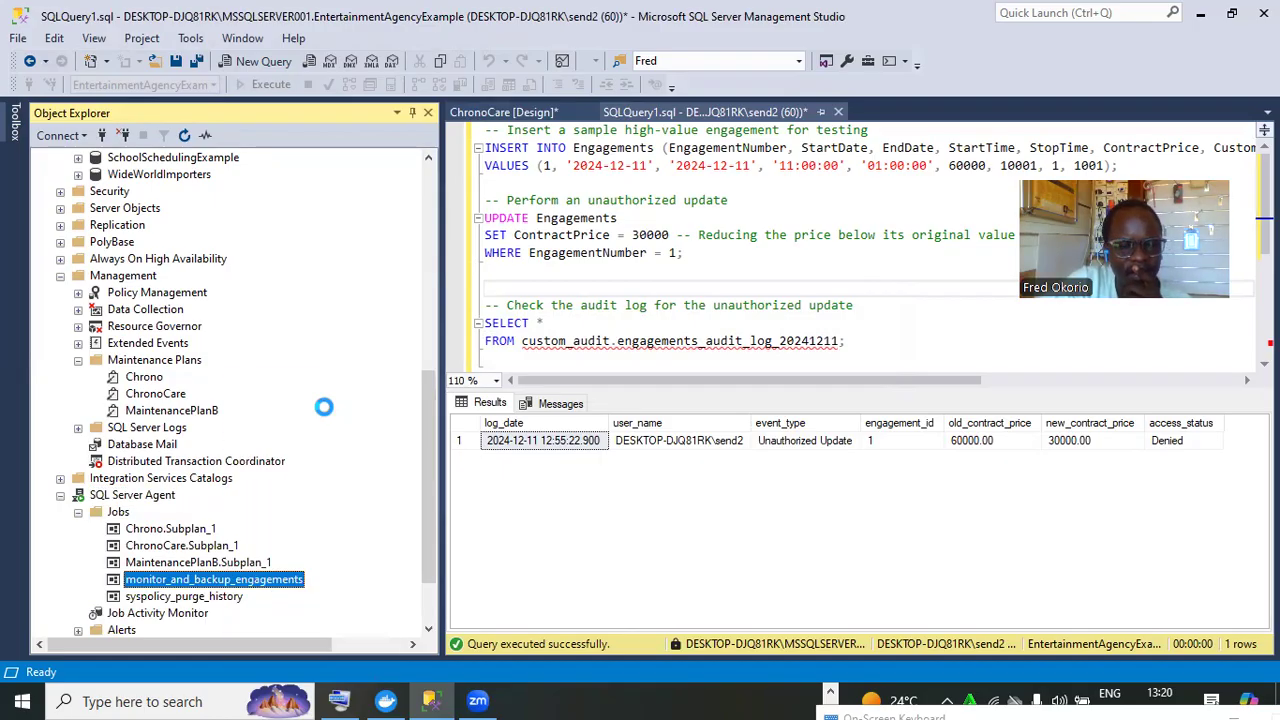
{"action": "left_click", "coordinate": [262, 142]}
{"action": "left_click", "coordinate": [269, 328]}
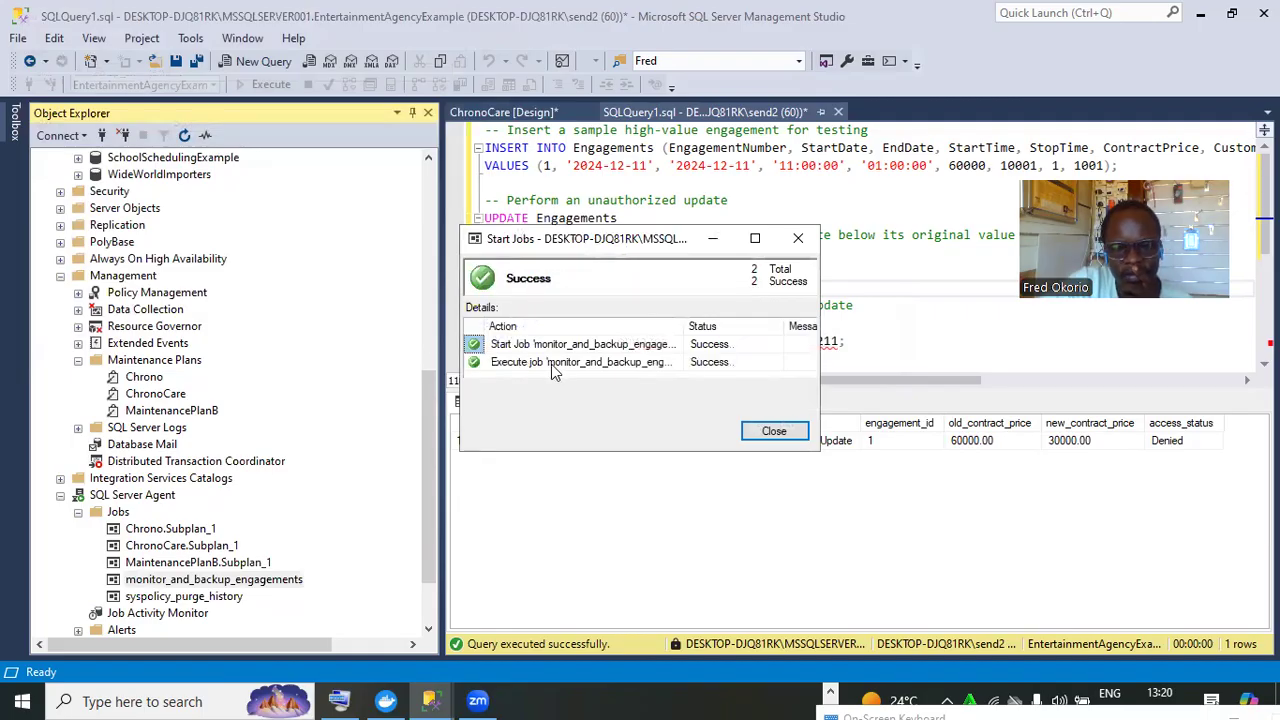
{"action": "left_click", "coordinate": [775, 431]}
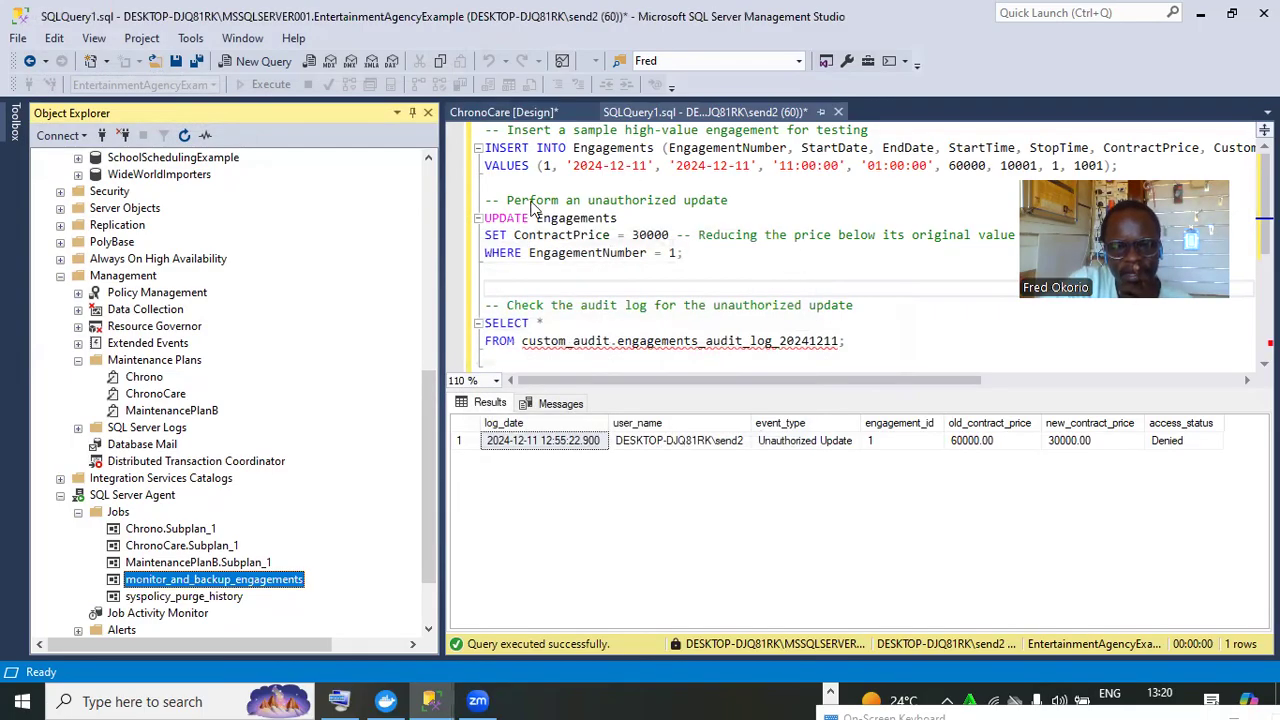
{"action": "left_click_drag", "start_coordinate": [530, 190], "coordinate": [482, 140]}
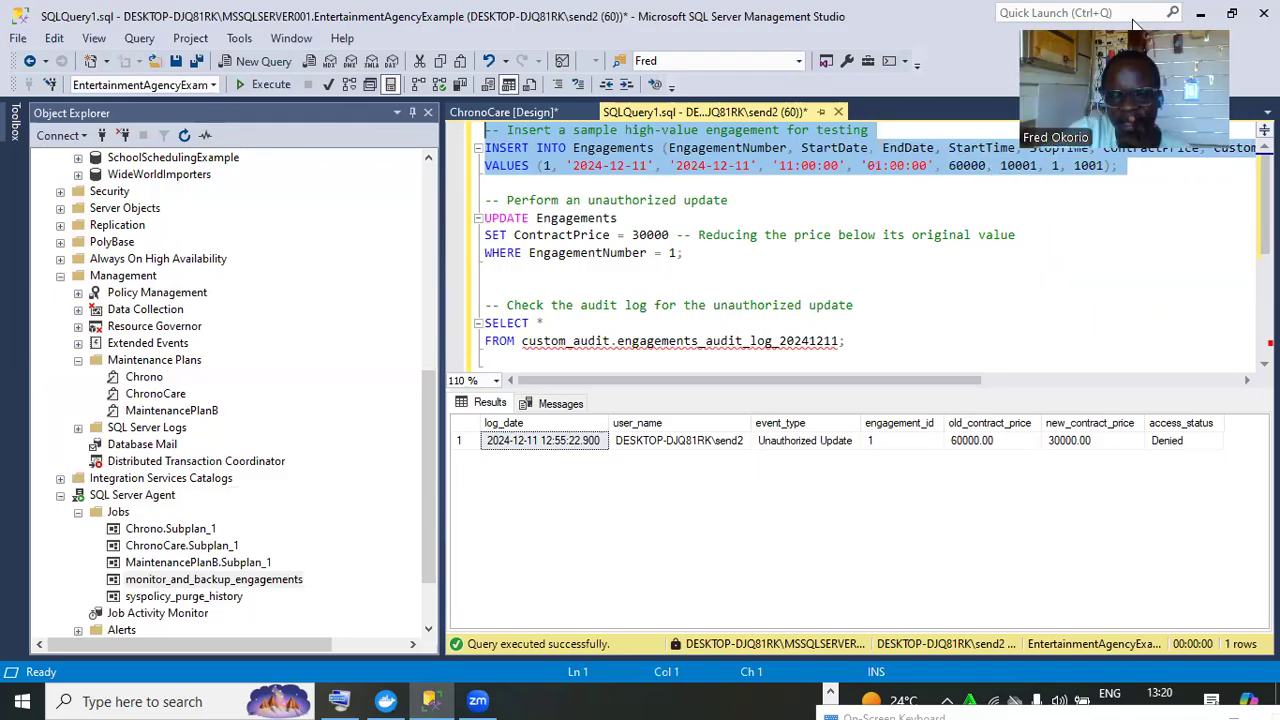
Execute the test engagement INSERT, then the unauthorized UPDATE cutting the price to 30000
{"action": "left_click", "coordinate": [271, 84]}
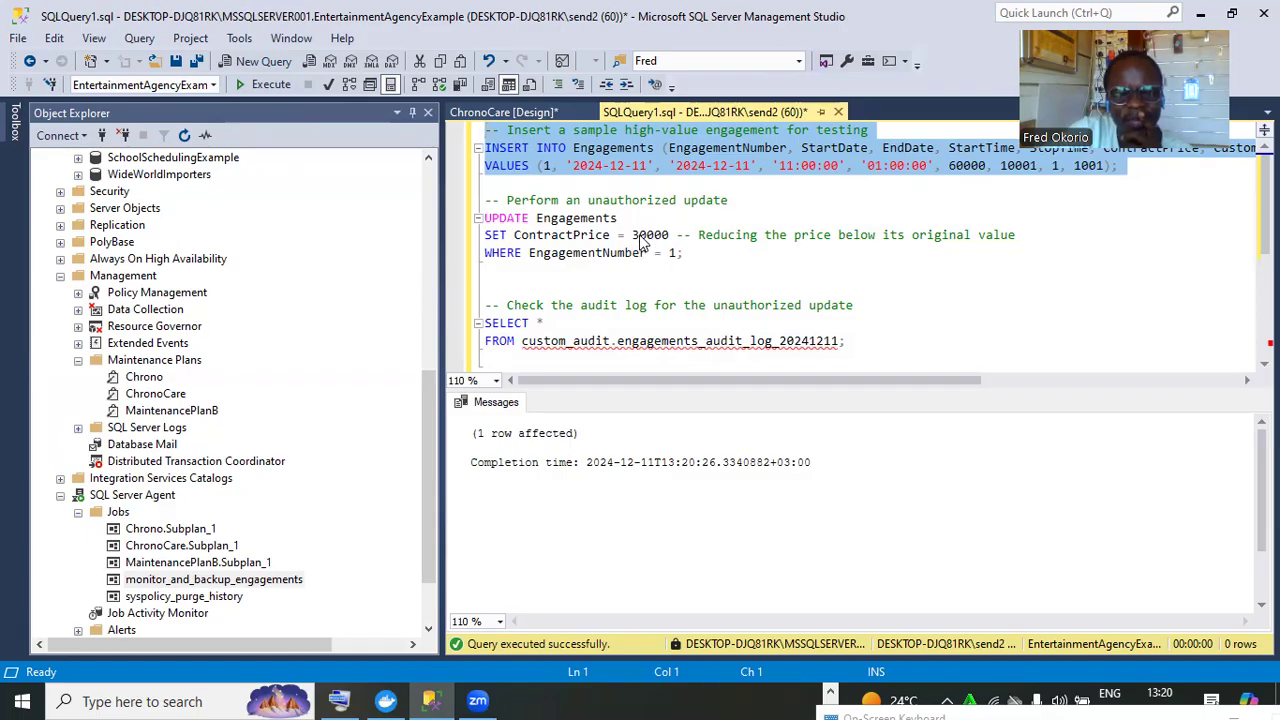
{"action": "left_click_drag", "start_coordinate": [640, 243], "coordinate": [467, 197]}
{"action": "left_click", "coordinate": [664, 261]}
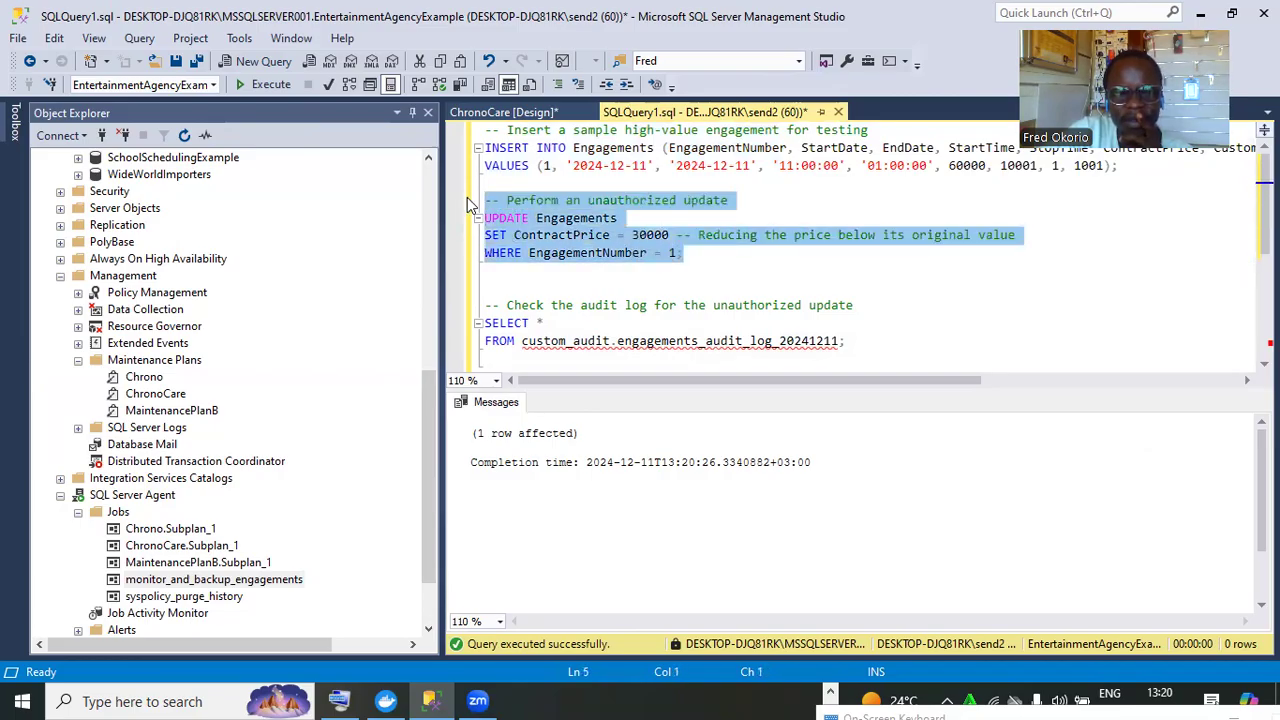
{"action": "left_click", "coordinate": [266, 86]}
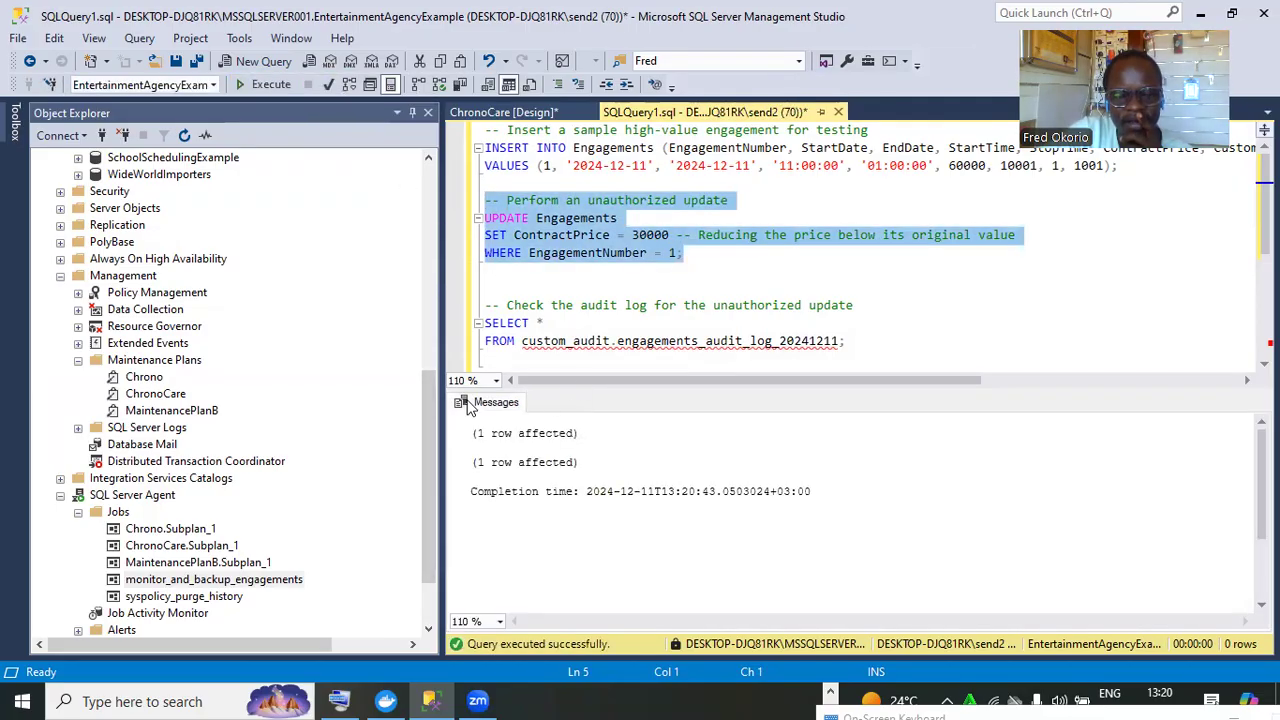
Run the SELECT on custom_audit.engagements_audit_log_20241211, showing the update marked Denied
{"action": "left_click_drag", "start_coordinate": [435, 422], "coordinate": [435, 428]}
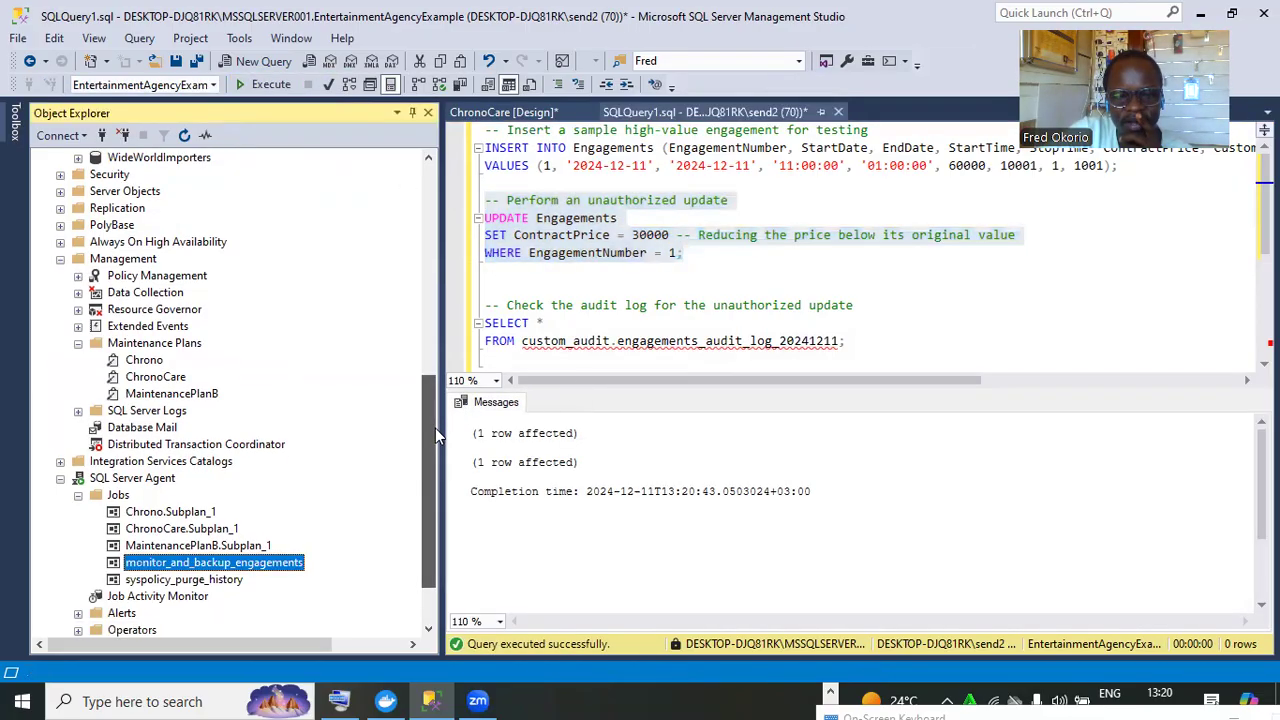
{"action": "left_click_drag", "start_coordinate": [871, 346], "coordinate": [480, 316]}
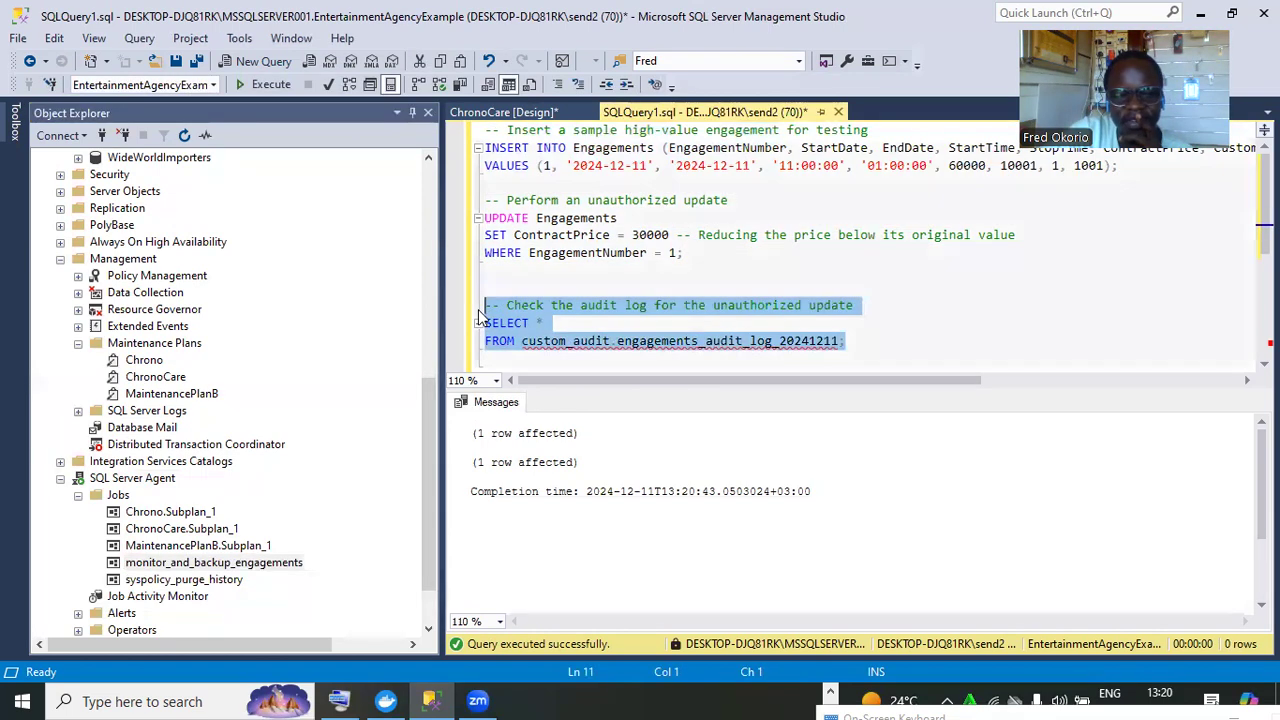
{"action": "left_click", "coordinate": [247, 88]}
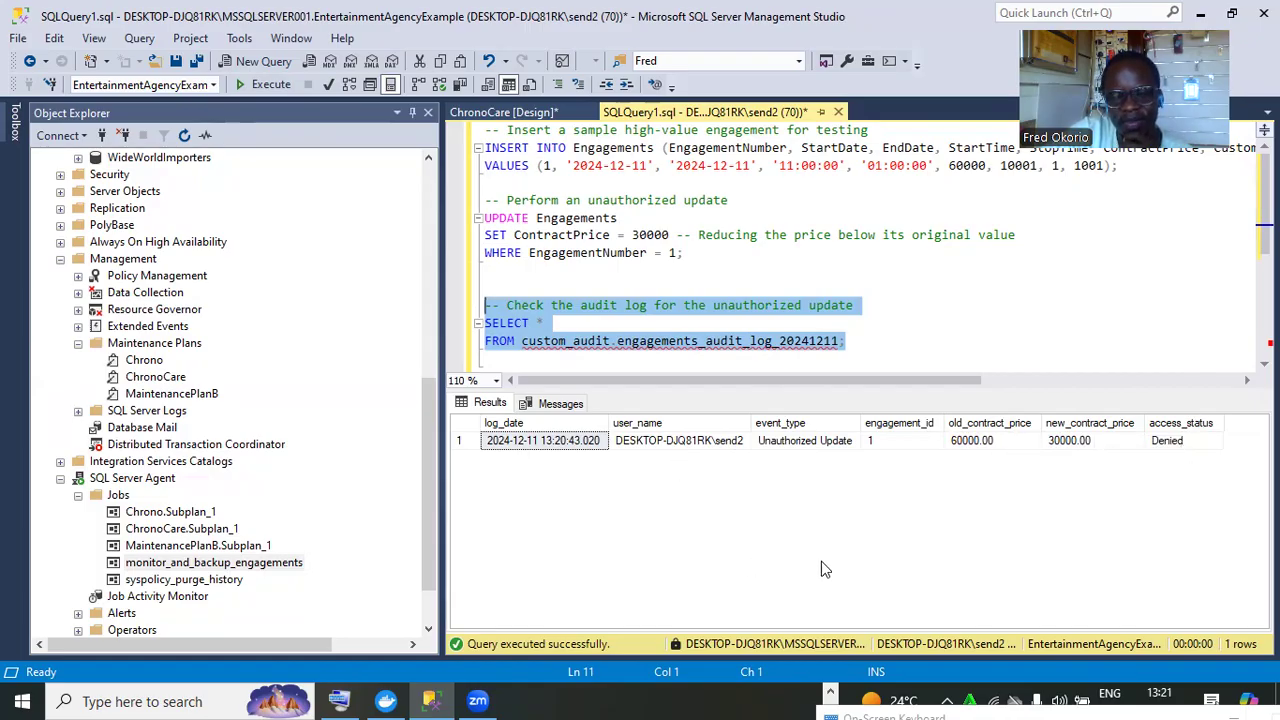
{"action": "left_click", "coordinate": [874, 596]}
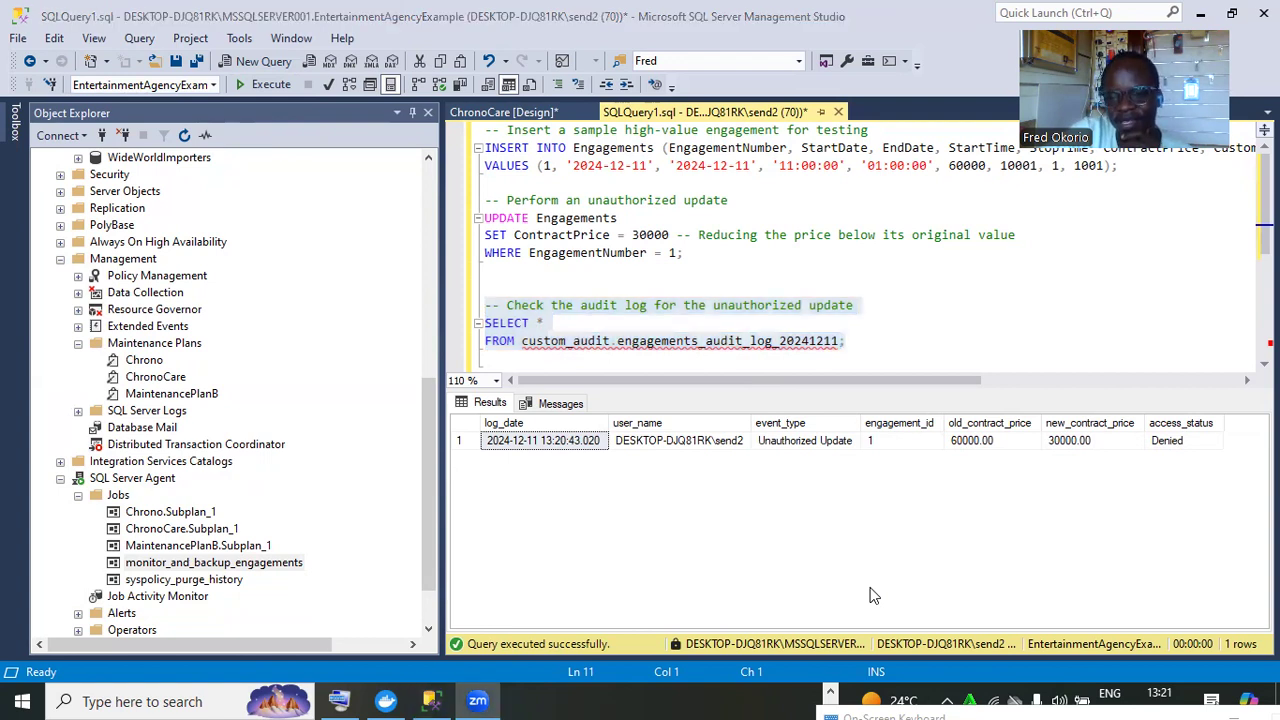